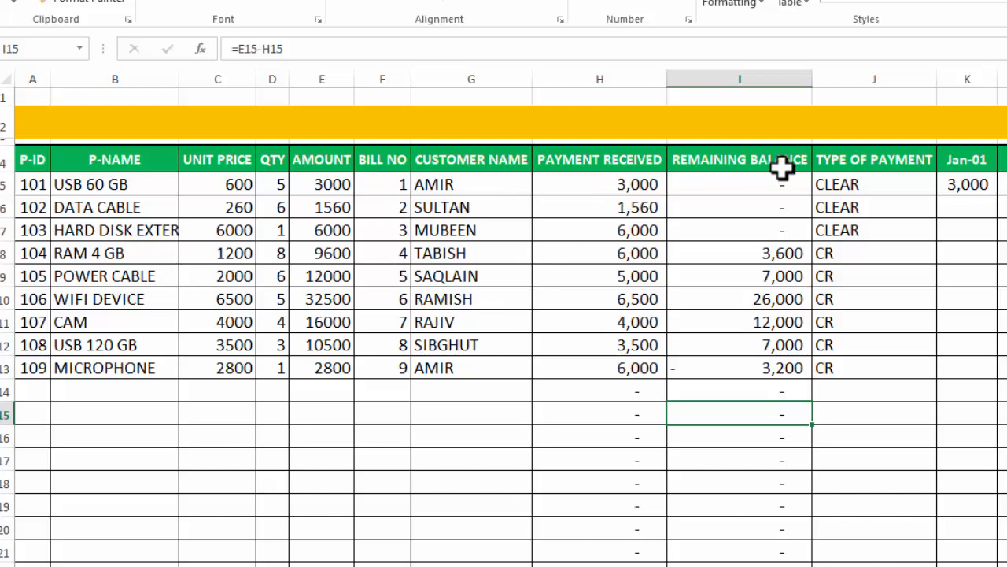
# Review the sales ledger's type of payment, daily January columns and T-AMOUNT column.
pyautogui.click(863, 197)
pyautogui.click(868, 179)
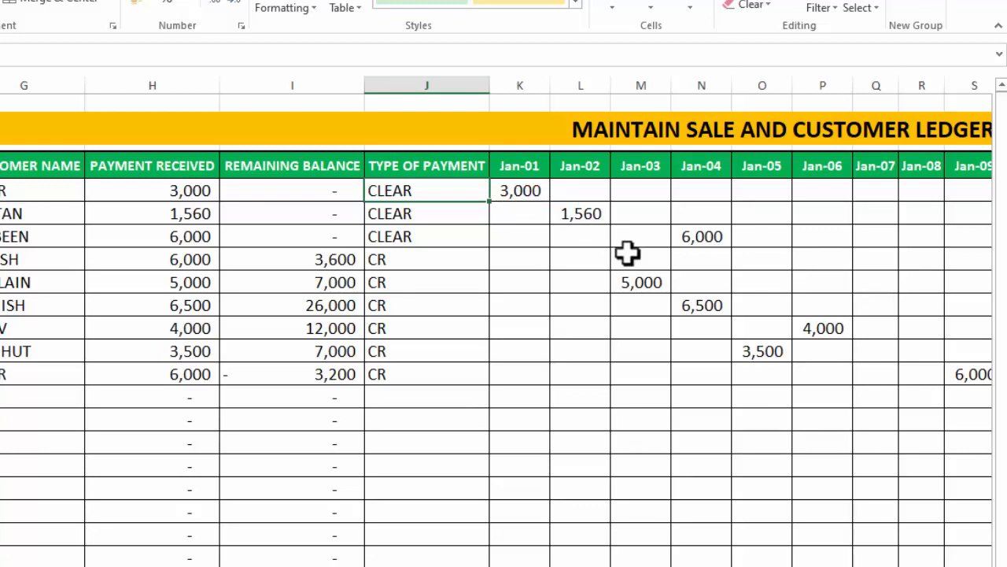
pyautogui.hscroll(5, 64, 269)
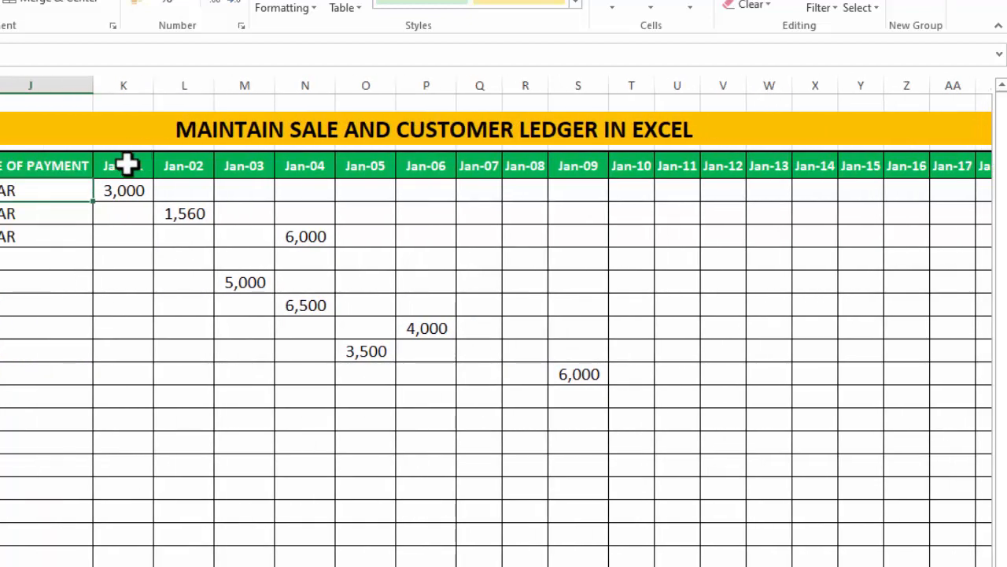
pyautogui.hscroll(5, 743, 519)
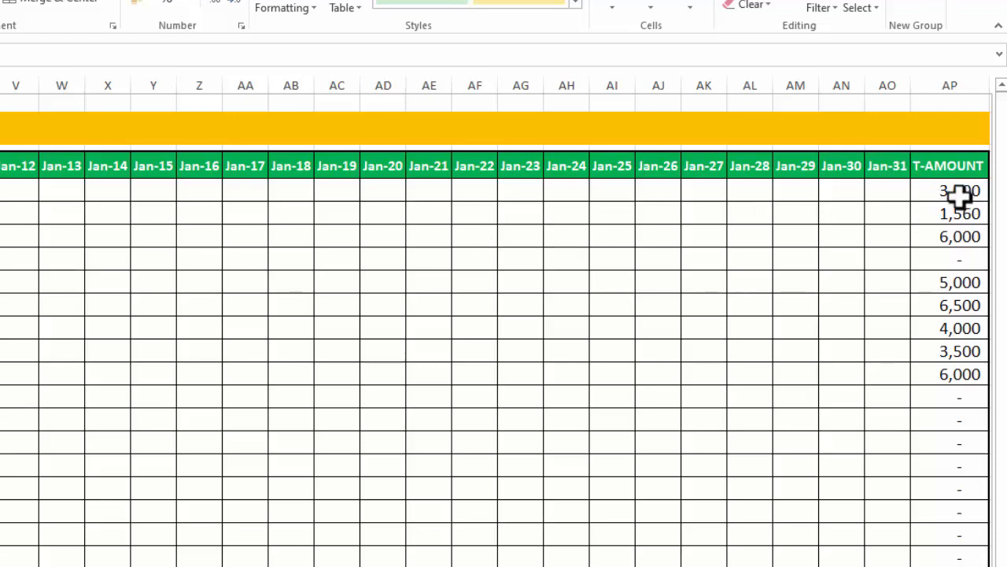
pyautogui.hscroll(-6, 392, 220)
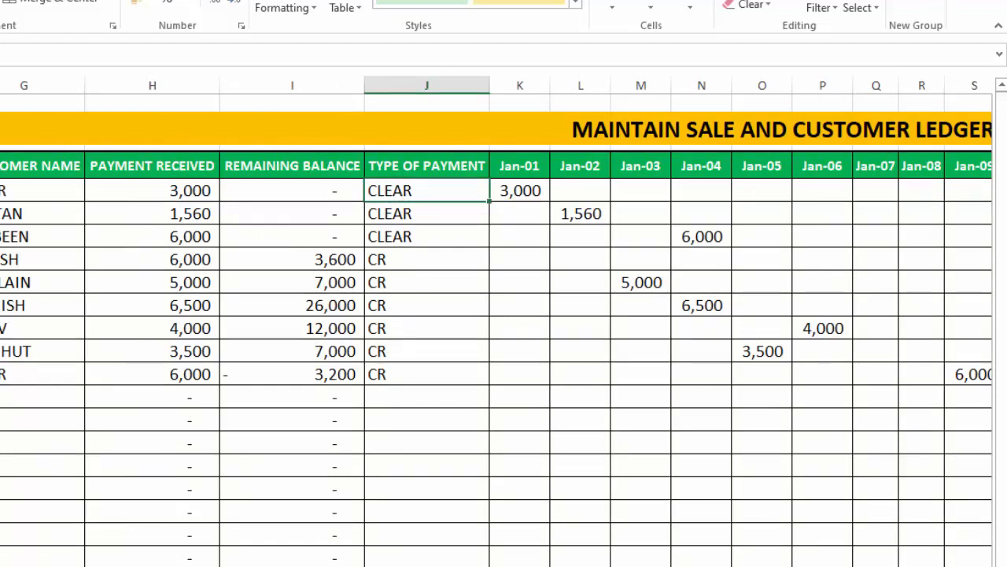
# Choose the first customer from the name list in cell A1 of the customer sale ledger on Sheet3.
pyautogui.hotkey('ctrl', 'pagedown')
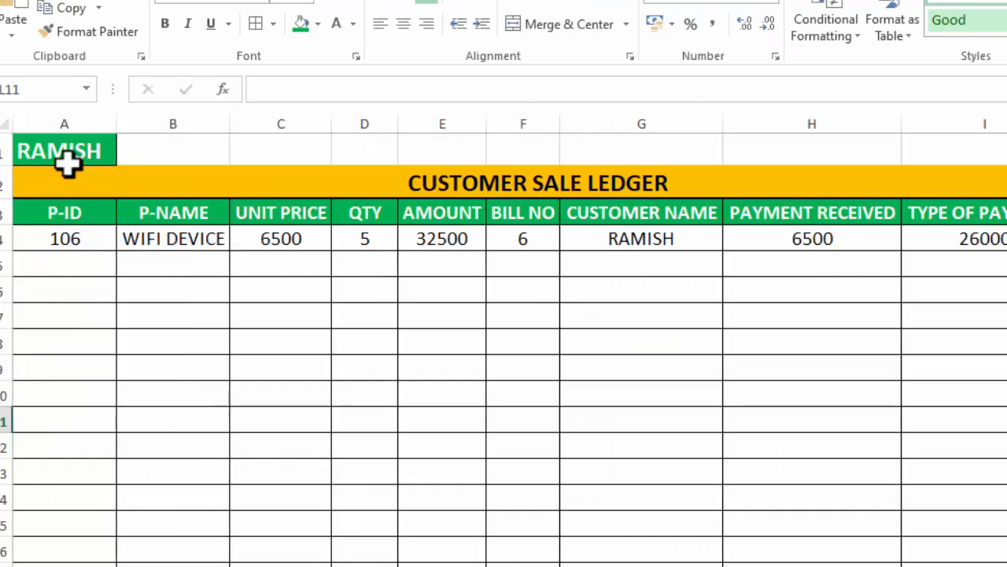
pyautogui.click(94, 150)
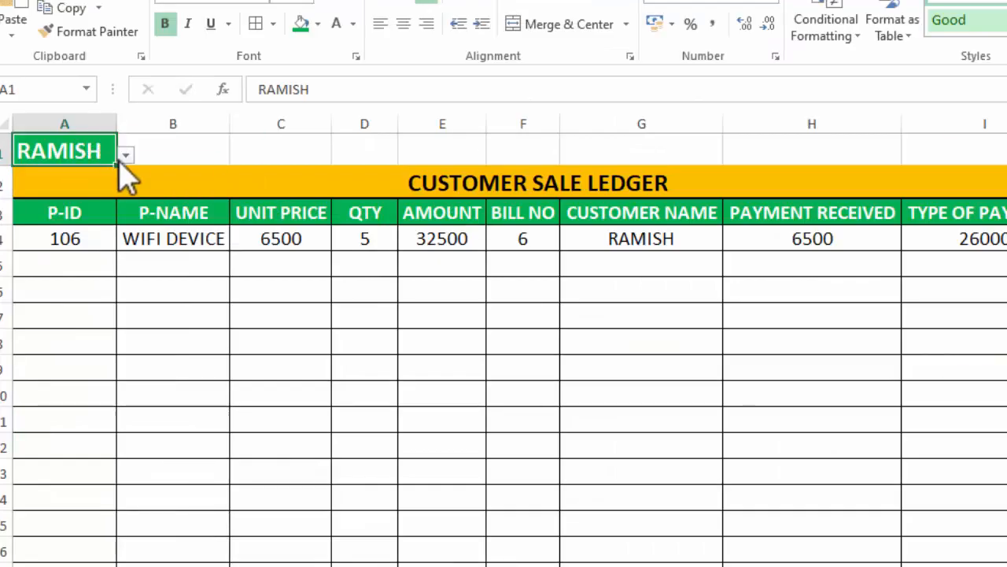
pyautogui.click(125, 156)
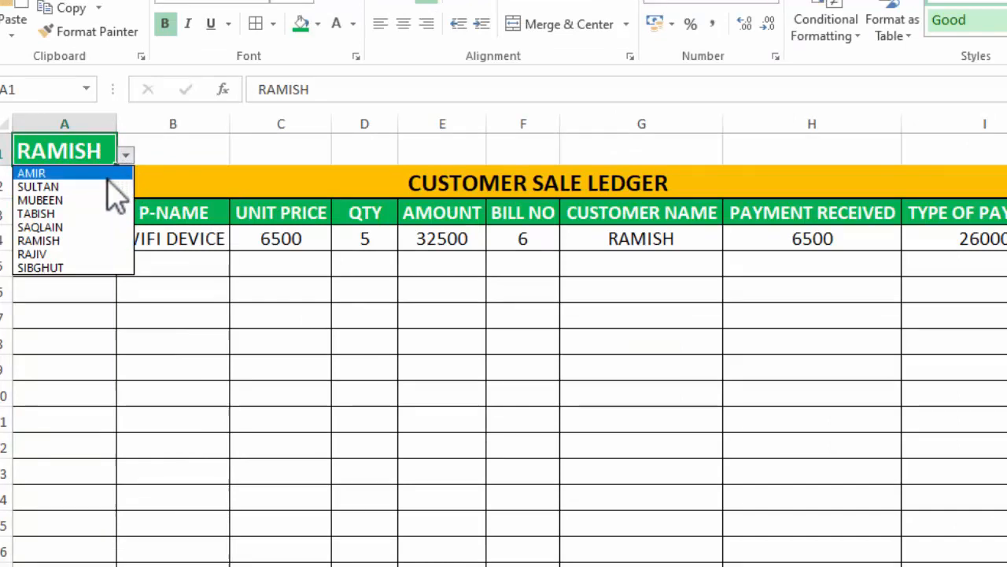
pyautogui.press('Escape')
pyautogui.click(106, 174)
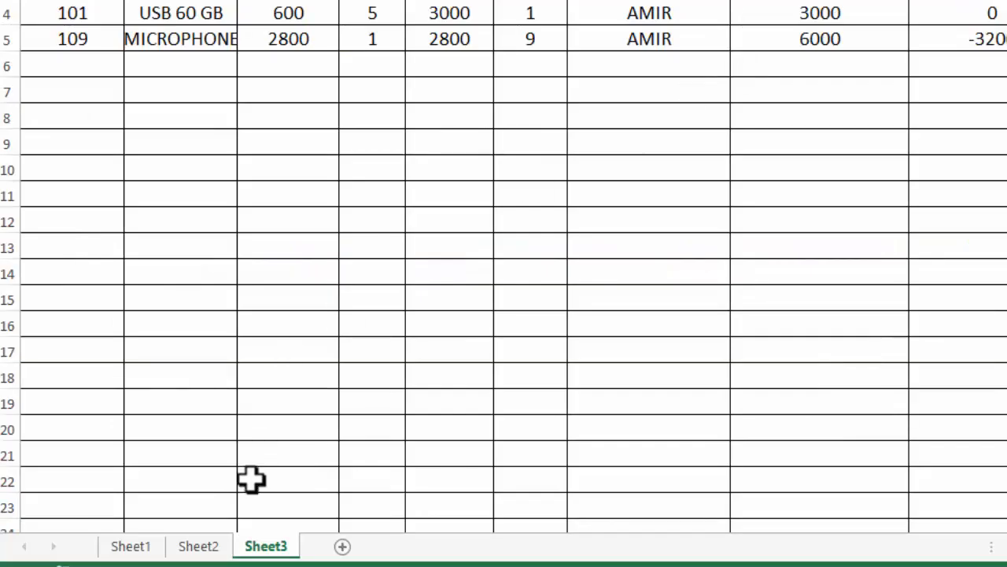
# Check the product list on Sheet2 and pick product ID 106 for the first empty row of the Sheet1 ledger.
pyautogui.click(193, 548)
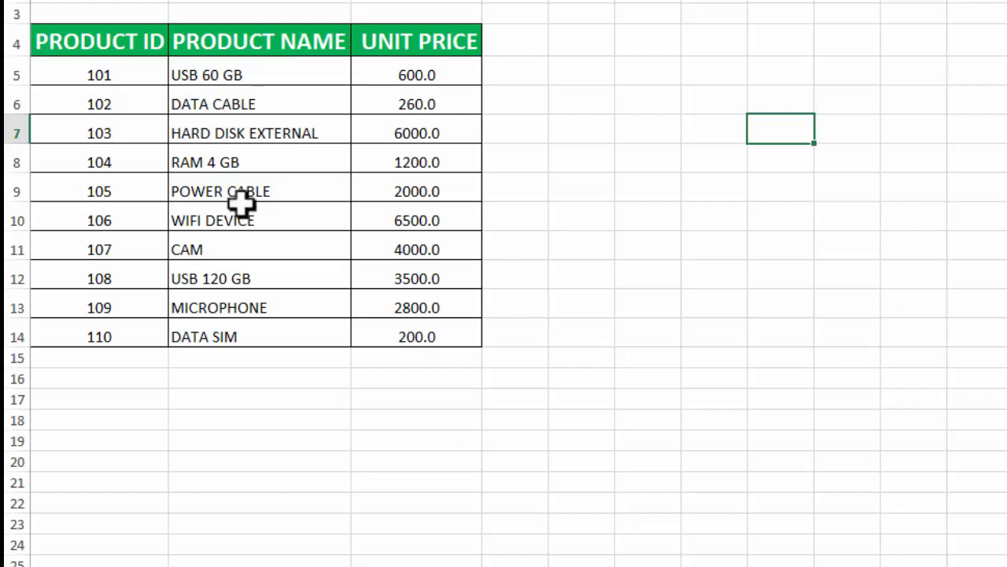
pyautogui.click(140, 543)
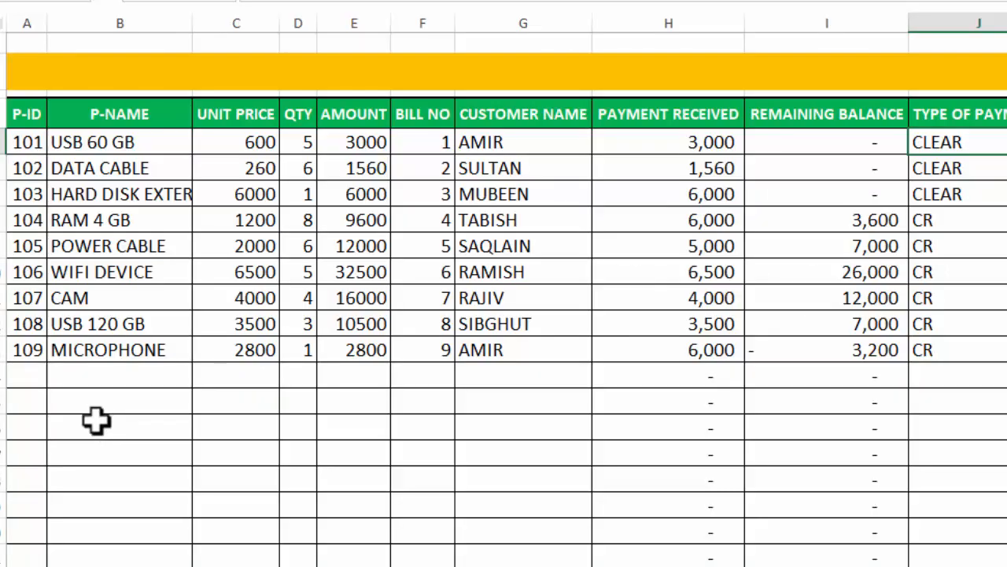
pyautogui.click(49, 245)
pyautogui.click(55, 380)
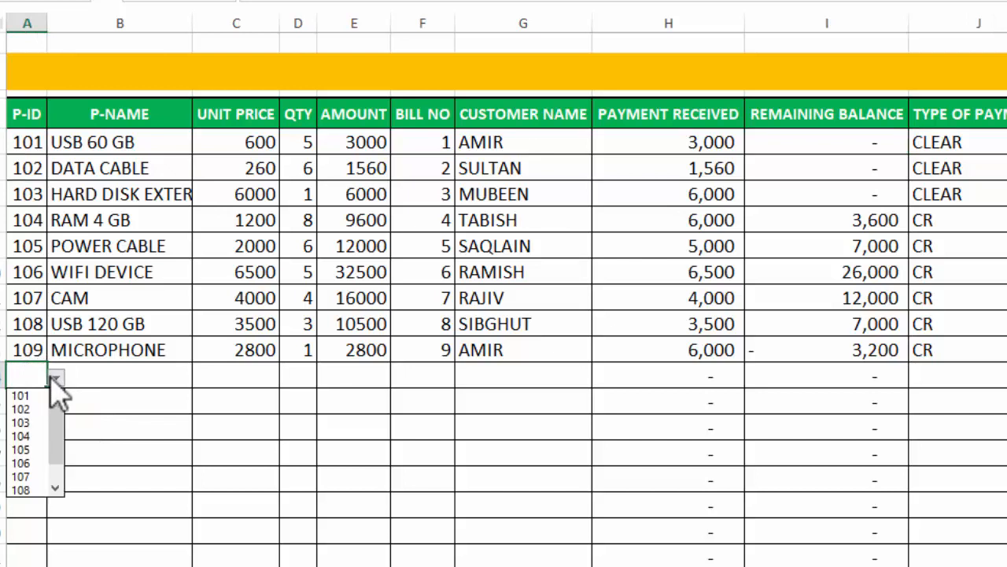
pyautogui.click(35, 395)
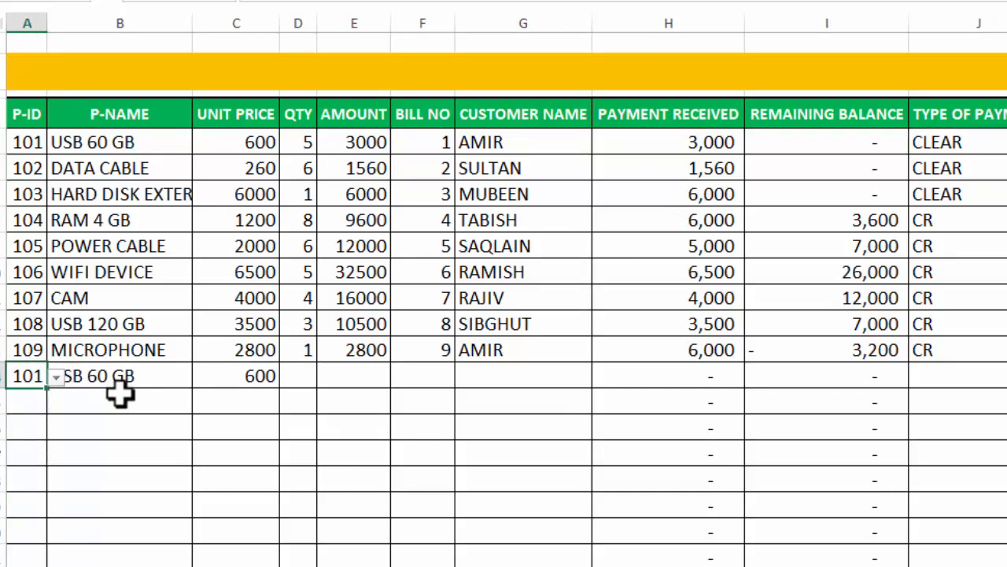
pyautogui.click(56, 381)
pyautogui.click(33, 459)
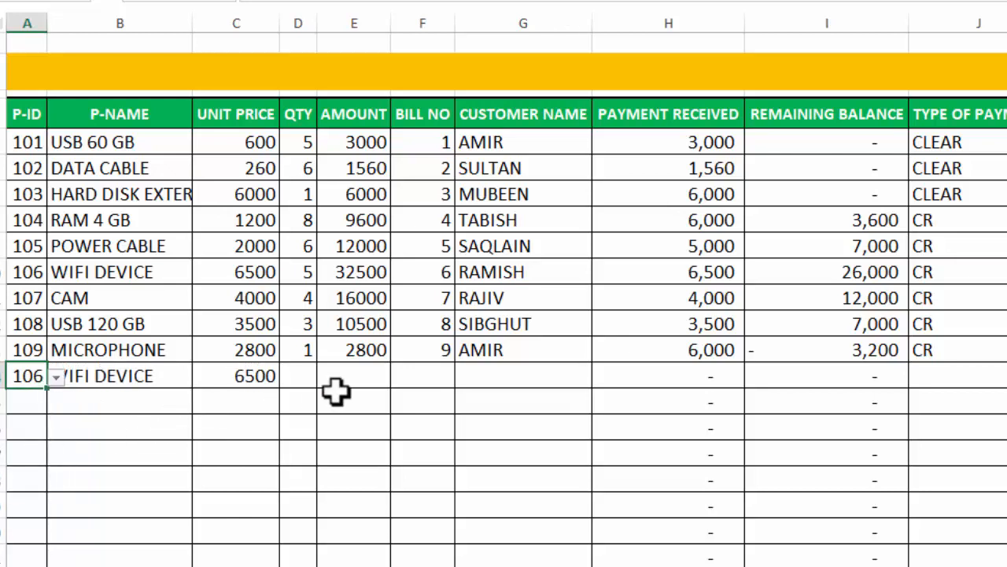
# Enter quantity 2 and bill number 10 for the new WIFI DEVICE sale.
pyautogui.click(309, 379)
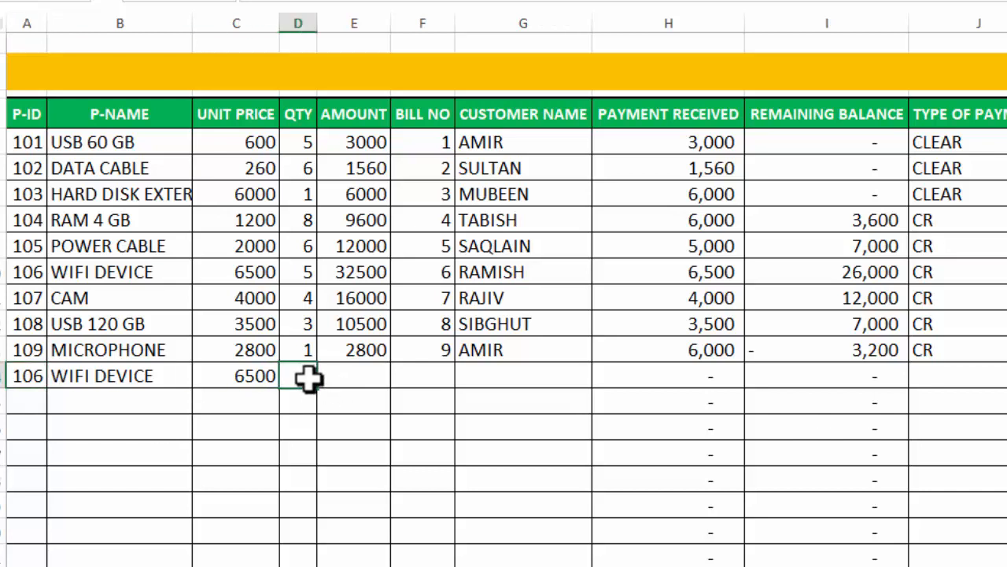
pyautogui.press('Tab')
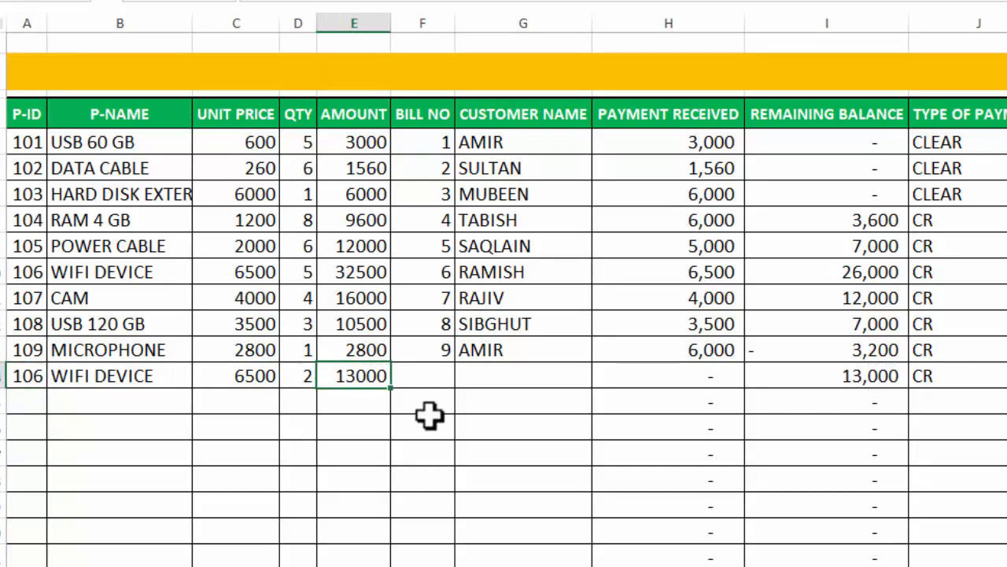
pyautogui.click(433, 381)
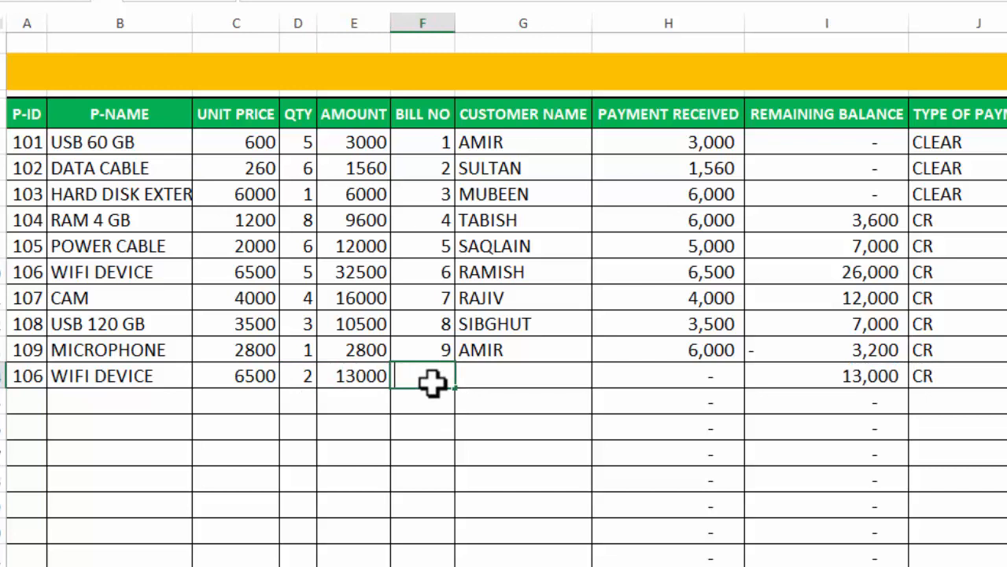
pyautogui.write('10')
pyautogui.press('Tab')
# Enter 10000 as the payment received for the new WIFI DEVICE sale and also under its Jan-07 column.
pyautogui.click(669, 380)
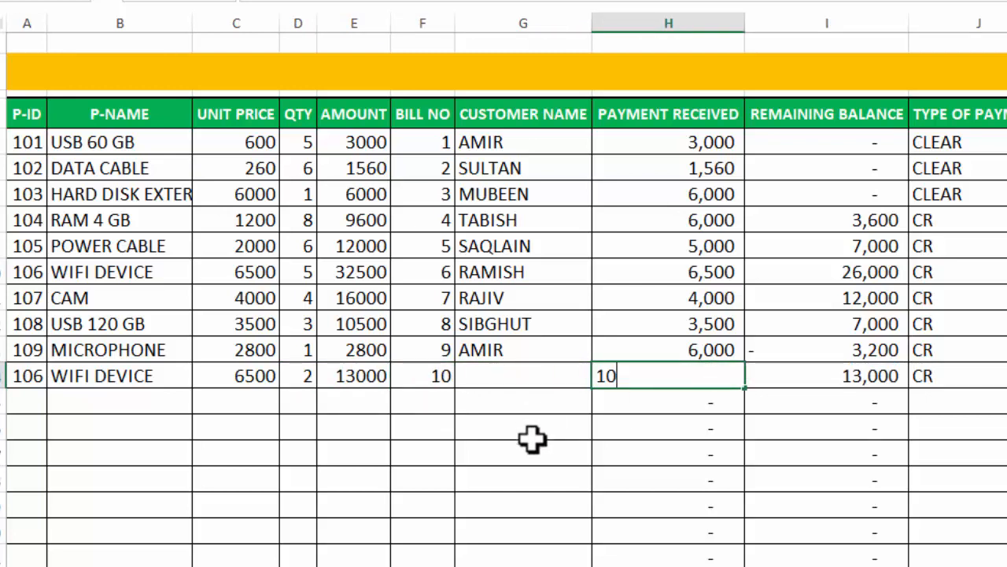
pyautogui.write('1000')
pyautogui.write('0')
pyautogui.press('Tab')
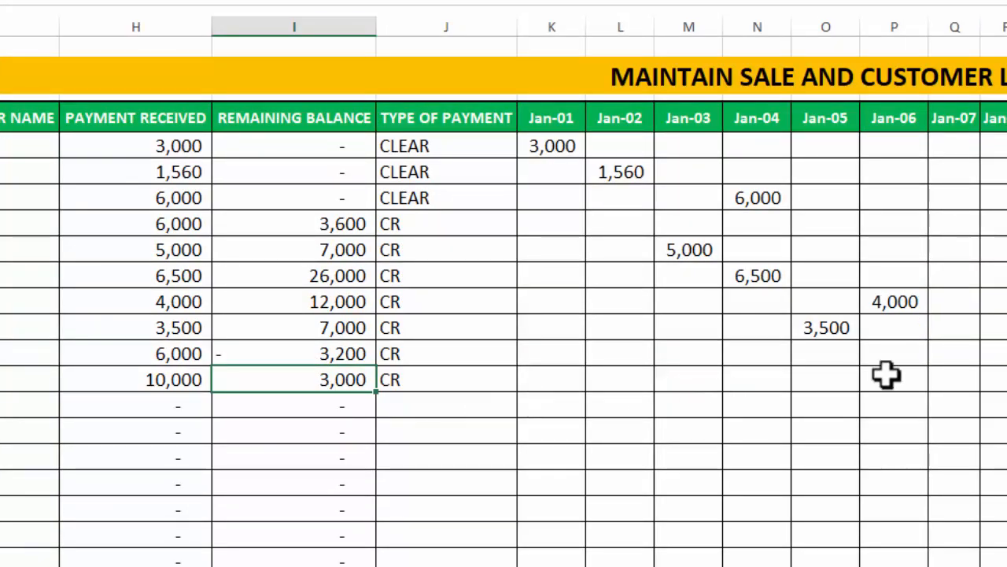
pyautogui.click(951, 376)
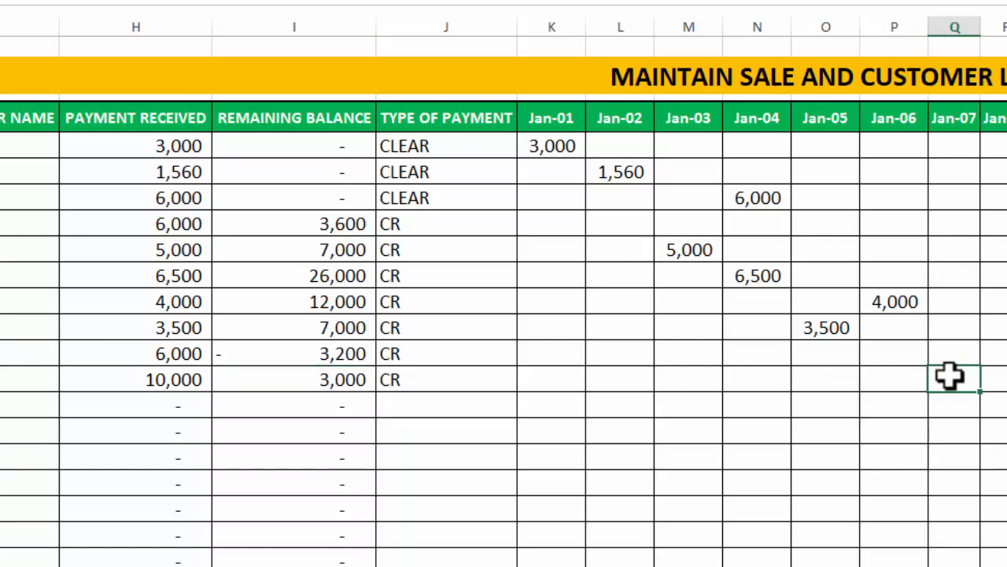
pyautogui.write('10000')
pyautogui.press('Tab')
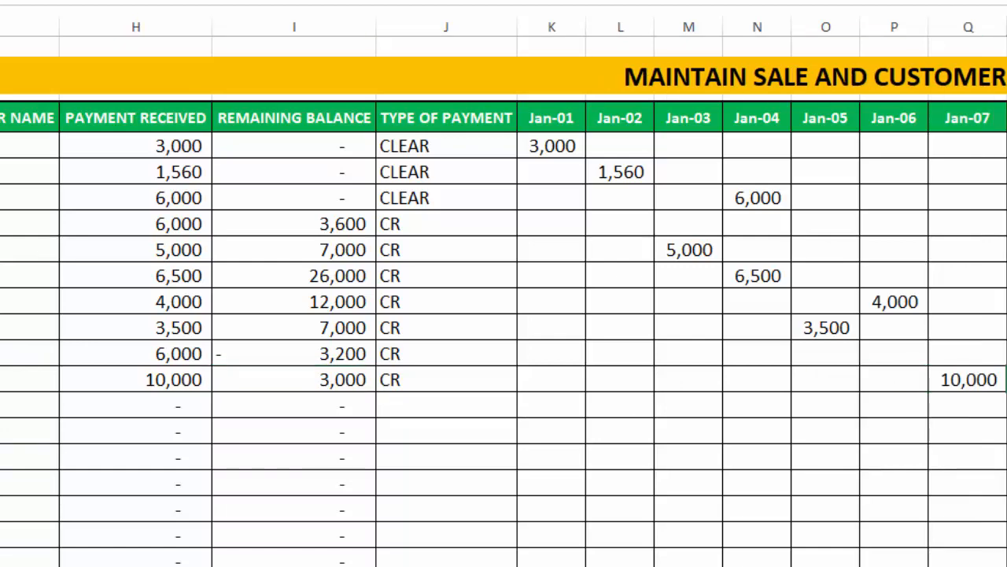
pyautogui.hscroll(10, 504, 315)
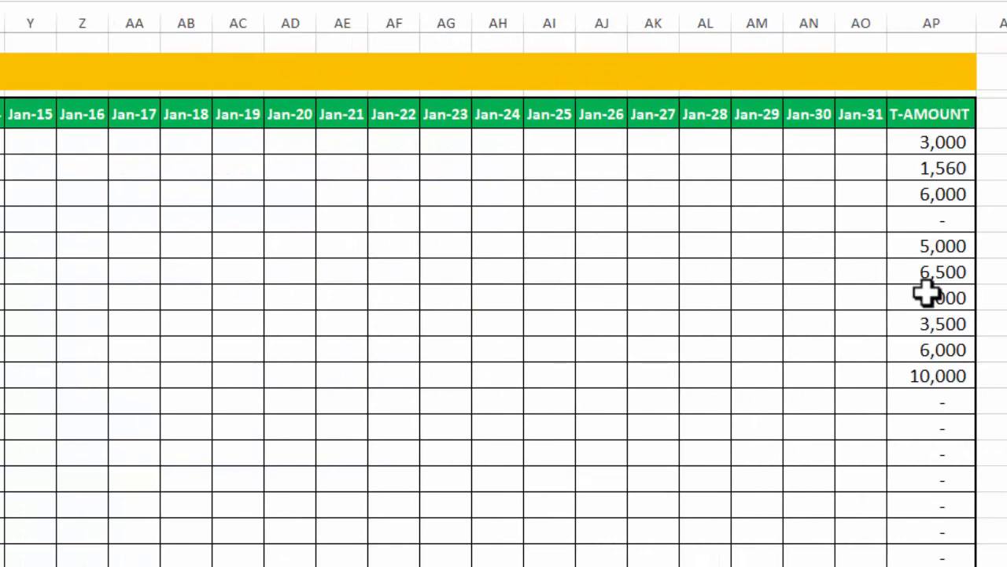
pyautogui.hscroll(-10, 503, 315)
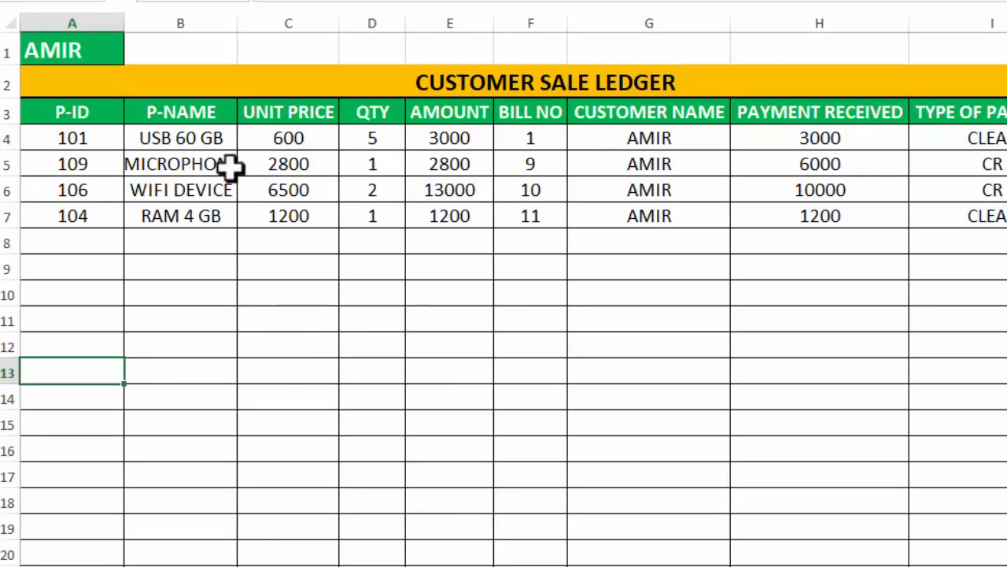
# Fit the P-NAME column's width to its contents in the customer sale ledger.
pyautogui.doubleClick(236, 28)
pyautogui.click(233, 24)
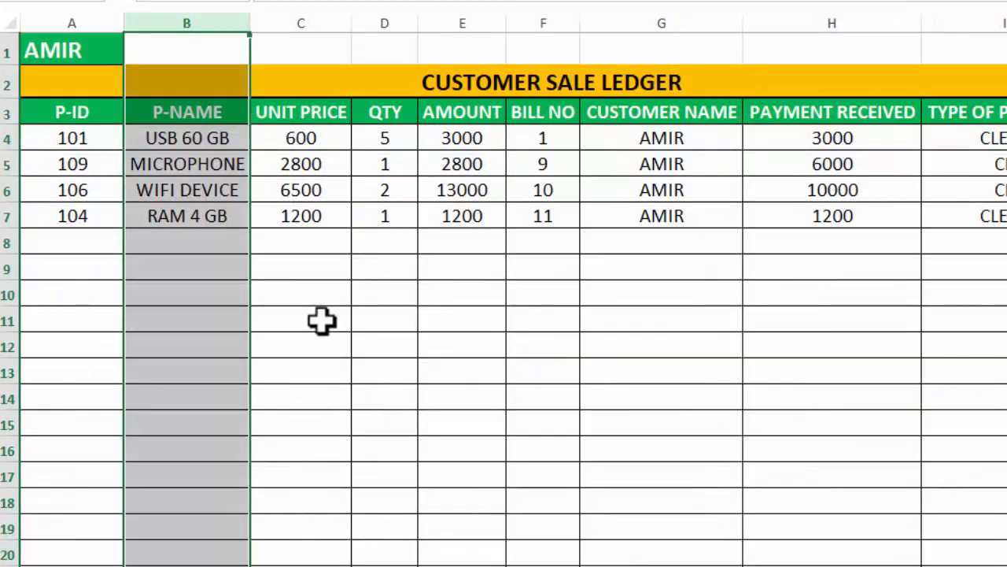
pyautogui.click(354, 329)
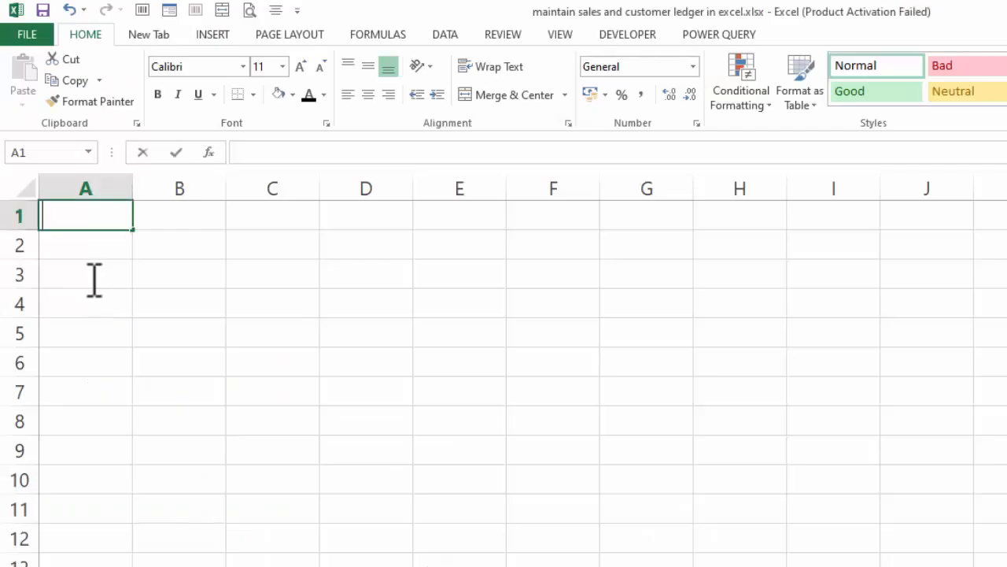
# Enter the headings P-ID, P-NAME, UNIT PRICE and QTY in cells A3 to D3 of the blank sheet.
pyautogui.click(95, 277)
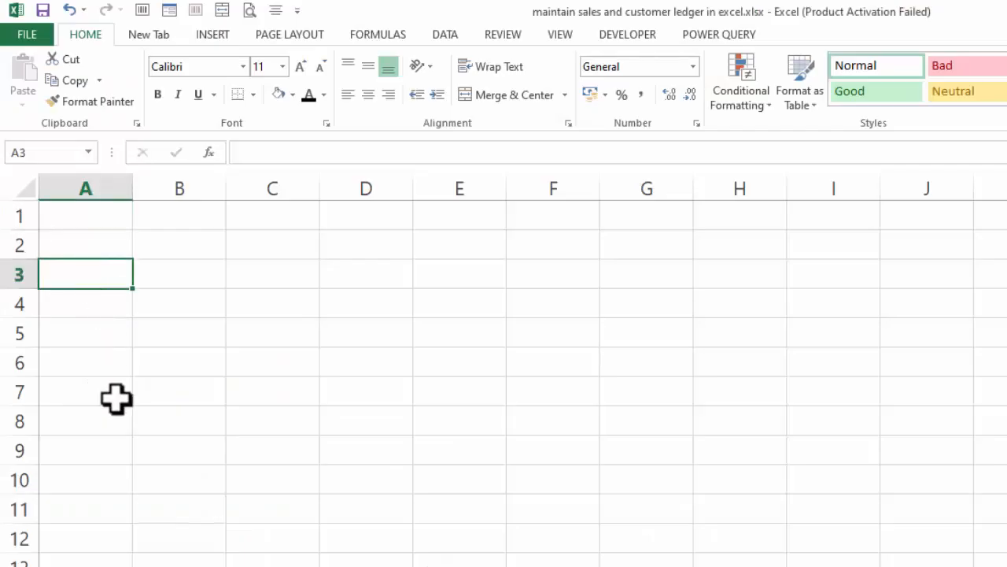
pyautogui.write('P-ID')
pyautogui.press('Tab')
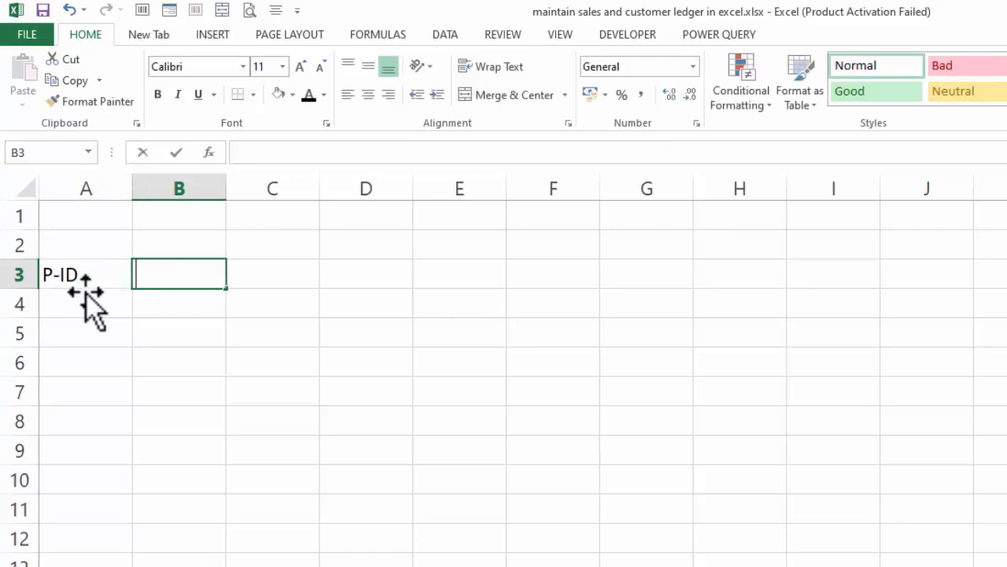
pyautogui.write('P-NAME')
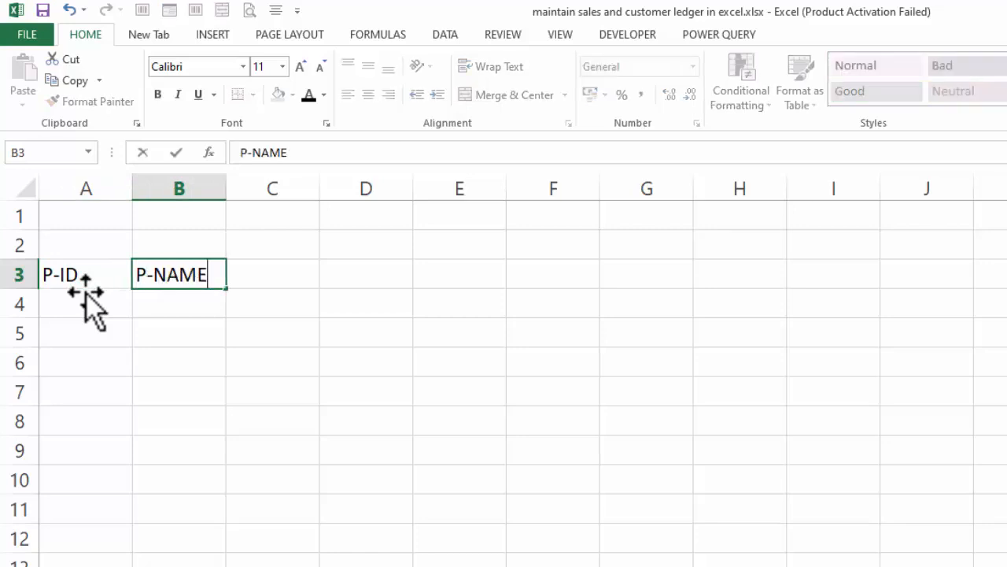
pyautogui.press('Tab')
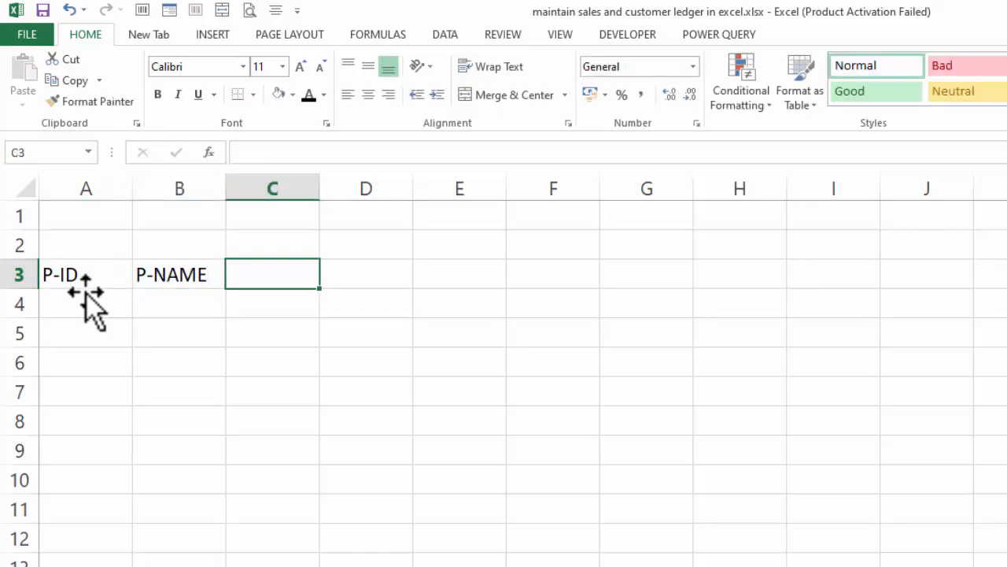
pyautogui.write('UNIT')
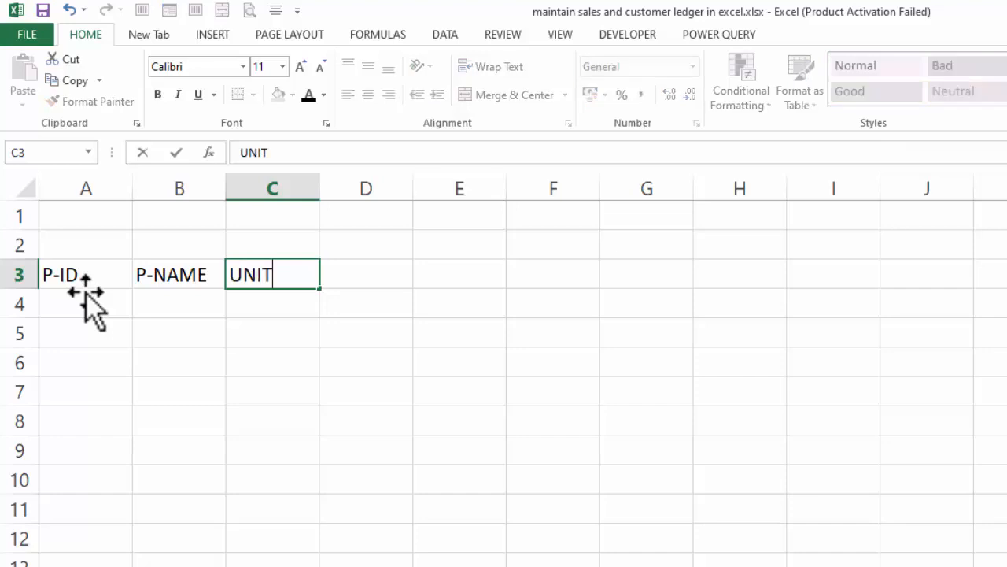
pyautogui.write(' PRICE')
pyautogui.press('Tab')
pyautogui.write('QTY')
pyautogui.press('Tab')
# Add the headings T-AMOUNT, BILL NO and CUSTOMER NAME in cells E3 to G3.
pyautogui.write('T')
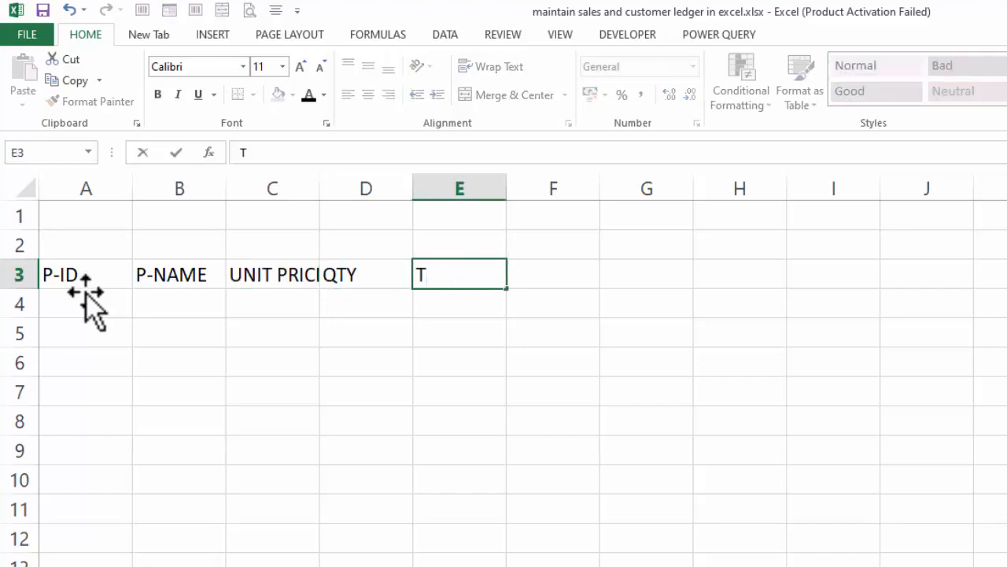
pyautogui.write('-AMOUNT')
pyautogui.press('Tab')
pyautogui.write('BILL NO')
pyautogui.press('Tab')
pyautogui.write('CUSTOMER NAME')
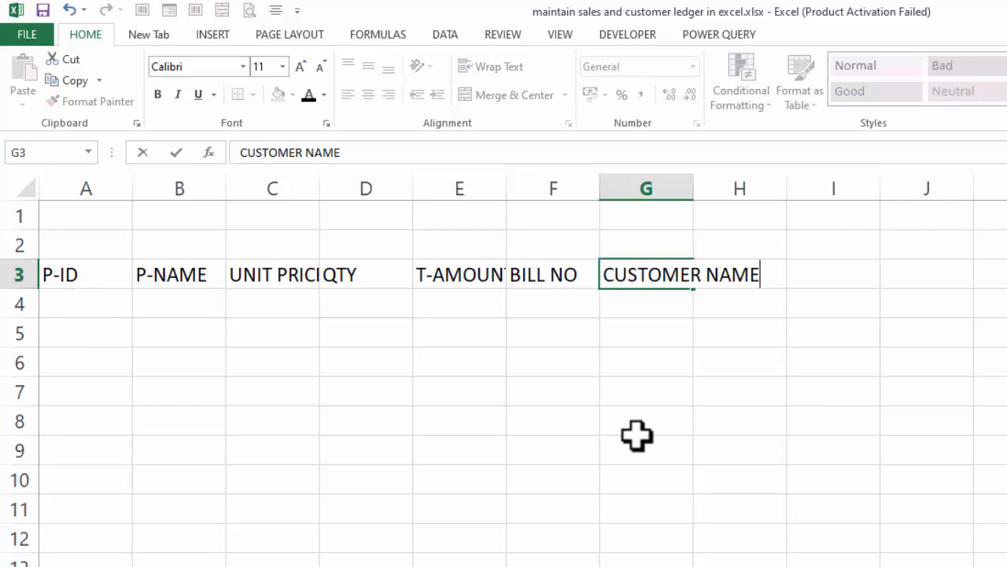
pyautogui.press('Tab')
# Add the headings PAYMENT RECEIVED, REMINING BALANCE and TYPE OF PAYMENT in H3 to J3, and fit all column widths to their contents.
pyautogui.write('PAYMENT RECEIVE')
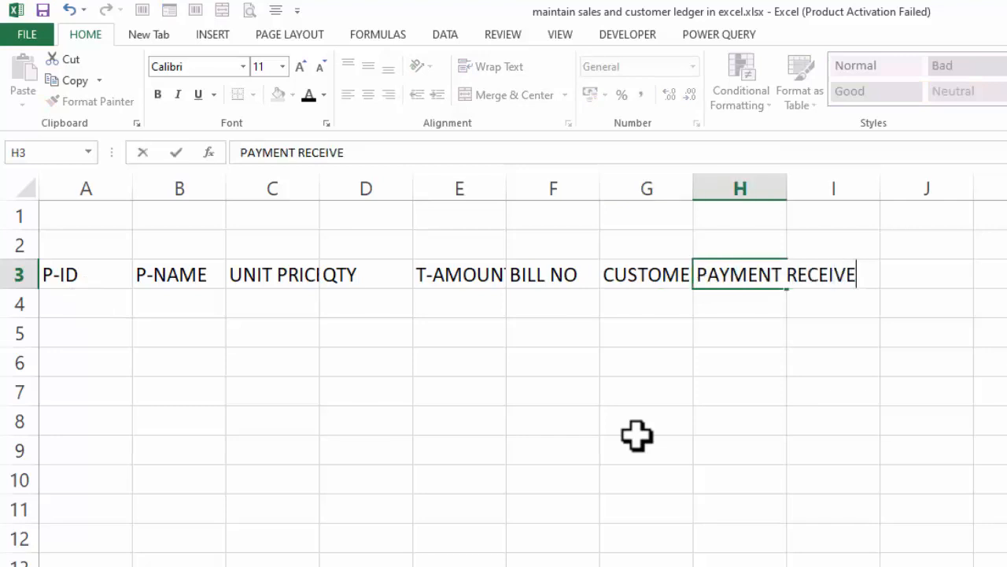
pyautogui.press('Tab')
pyautogui.write('REMINING BALANCE')
pyautogui.press('Tab')
pyautogui.write('TYPE OF PAYMENT')
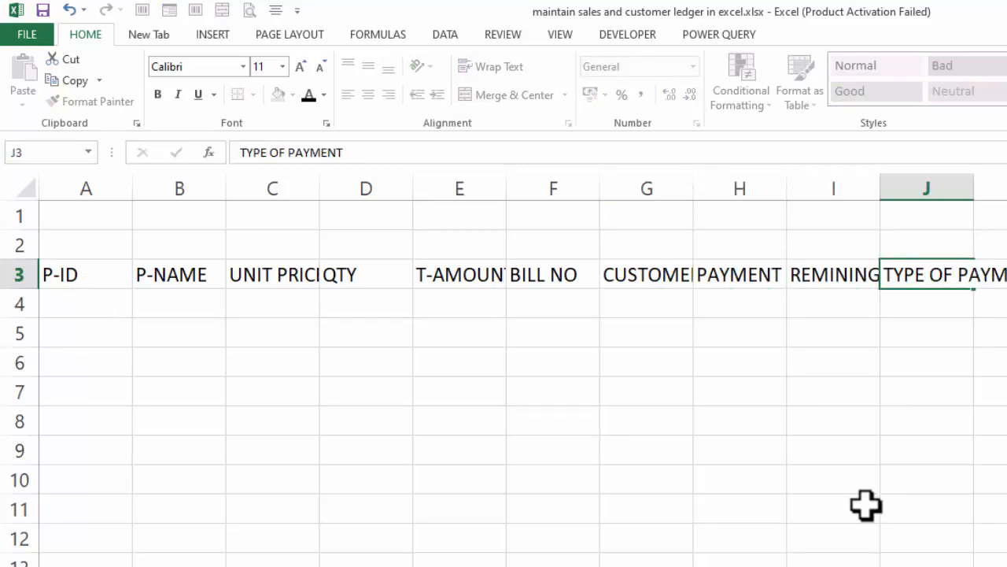
pyautogui.hotkey('ctrl', 'a')
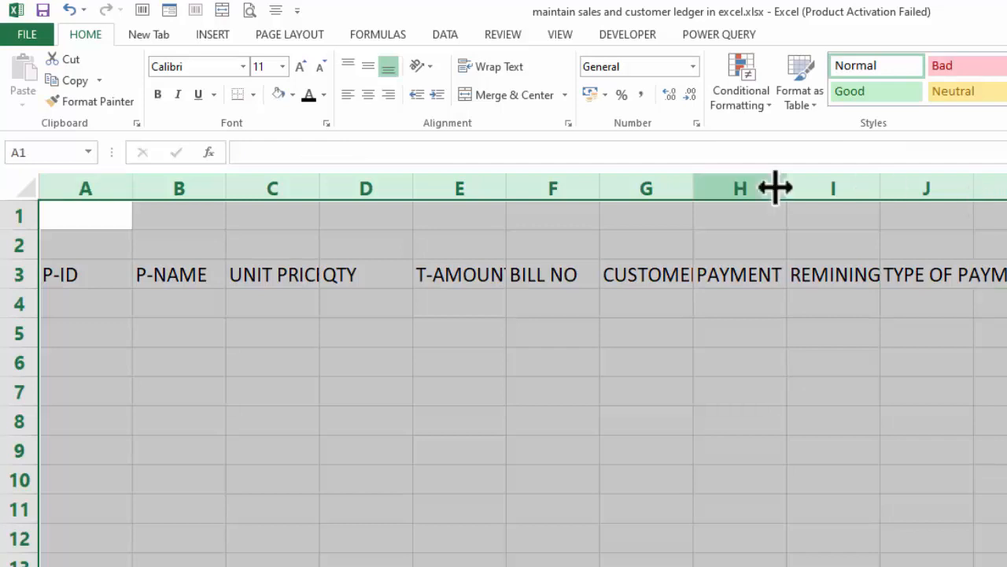
pyautogui.doubleClick(786, 189)
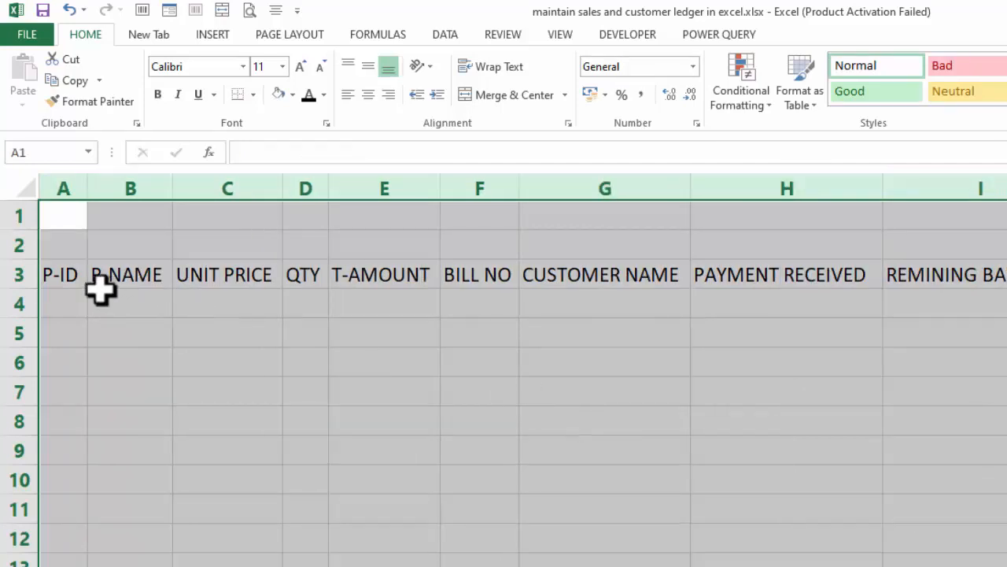
# Enter the dates JAN-1 and JAN-2 as headings in cells K3 and L3.
pyautogui.moveTo(74, 275); pyautogui.dragTo(849, 281)
pyautogui.click(901, 252)
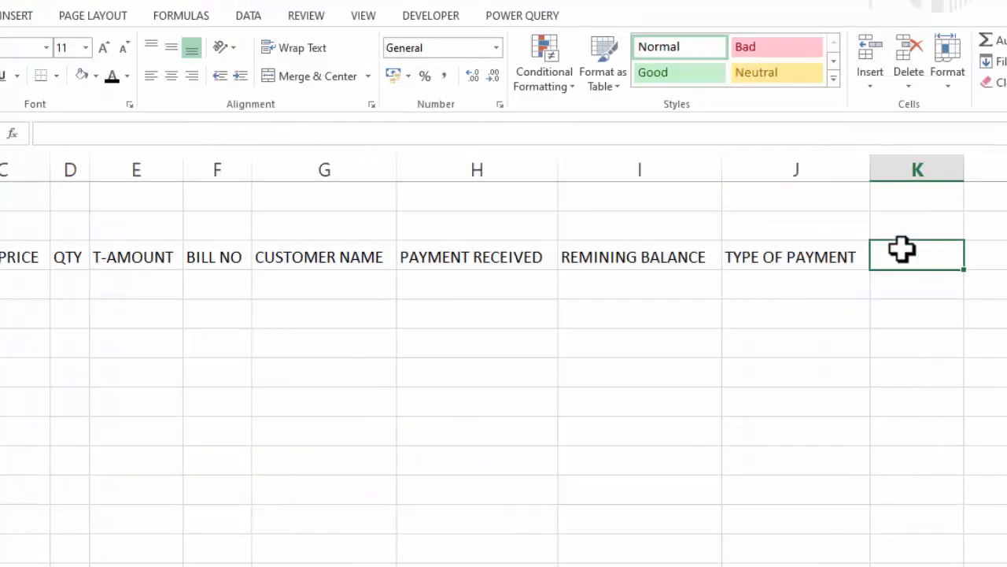
pyautogui.write('JAN-1')
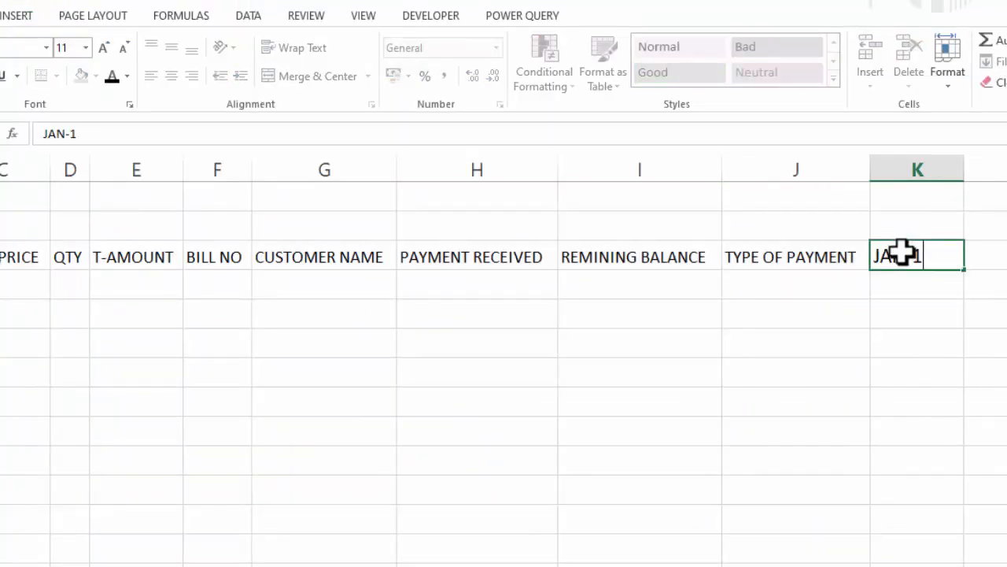
pyautogui.press('Tab')
pyautogui.write('JAN-2')
# Extend the two date headings as a series along row 3 through Jan-31 in column AO.
pyautogui.click(684, 252)
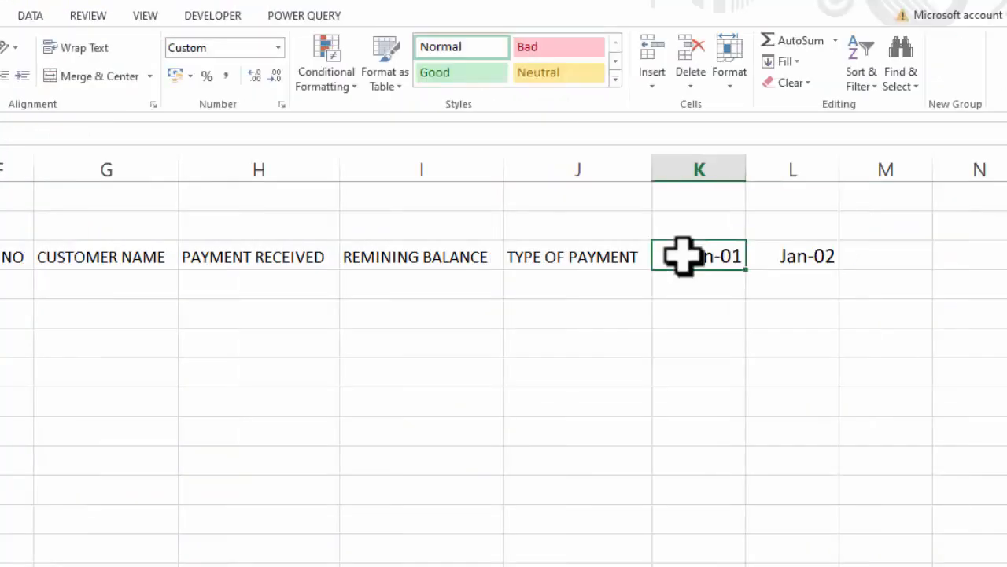
pyautogui.moveTo(683, 252); pyautogui.dragTo(256, 274)
pyautogui.moveTo(481, 566); pyautogui.dragTo(236, 566)
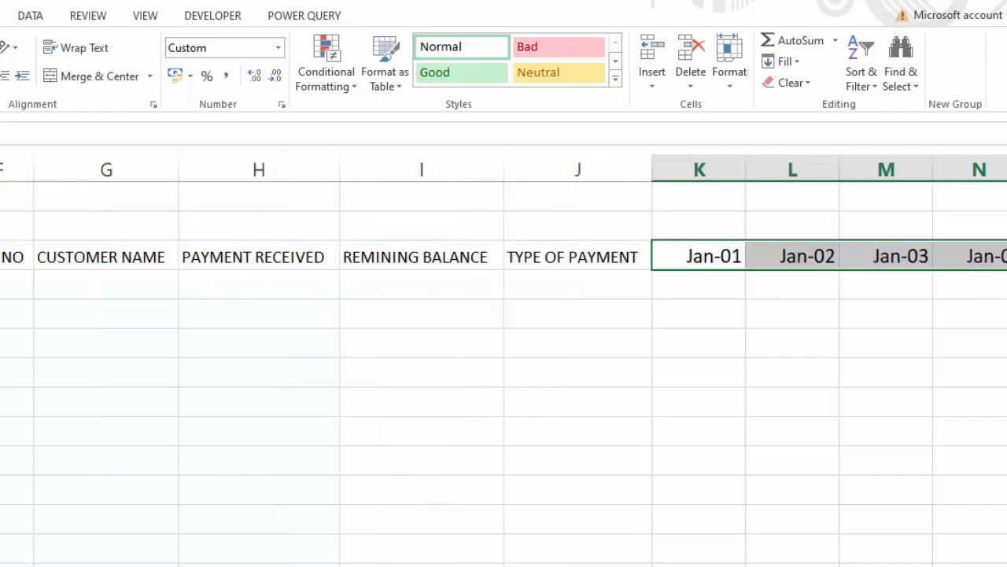
# Apply all borders to the ledger table from the row 3 headings downward, across columns A to AP.
pyautogui.moveTo(421, 256); pyautogui.dragTo(578, 257)
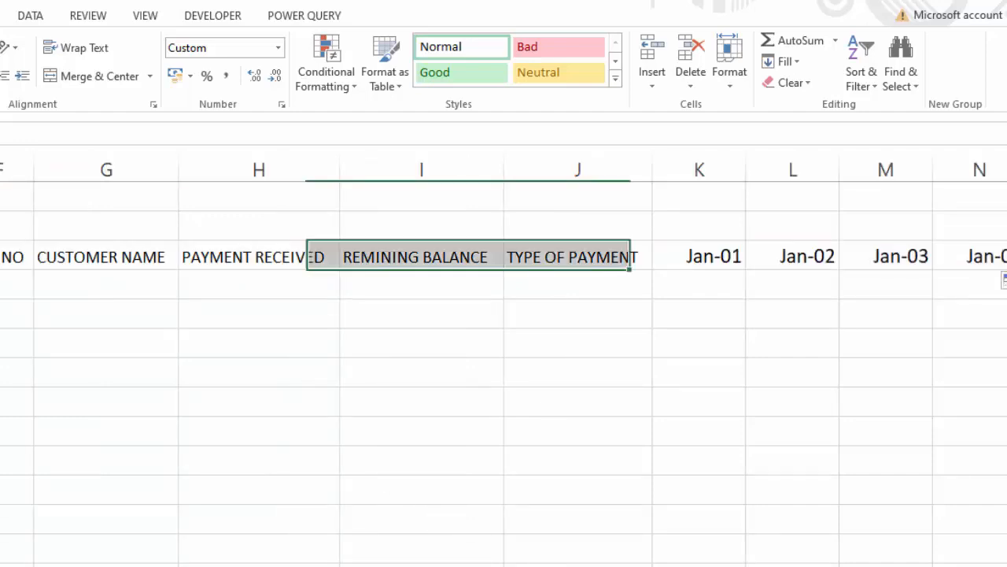
pyautogui.moveTo(16, 256); pyautogui.dragTo(984, 551)
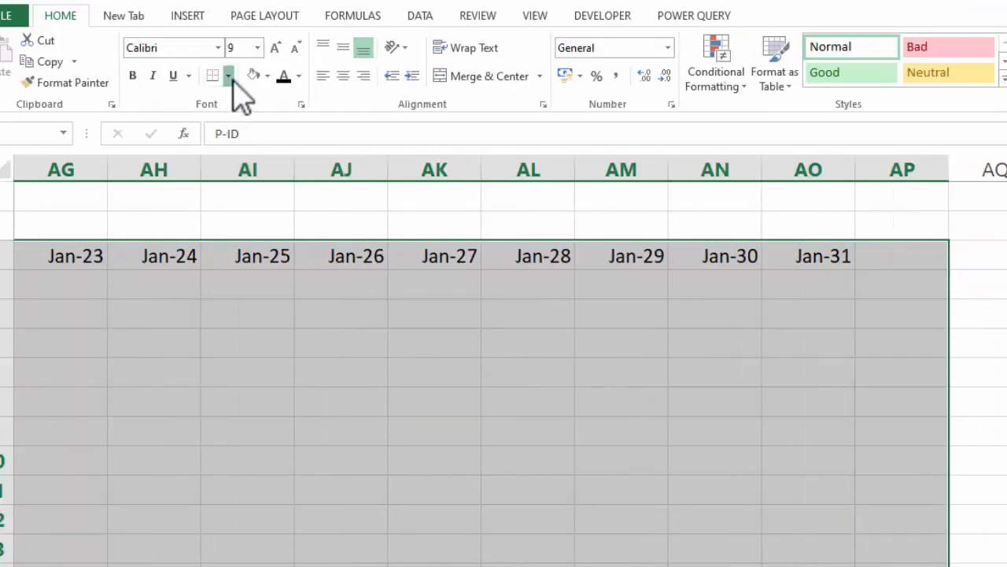
pyautogui.click(228, 75)
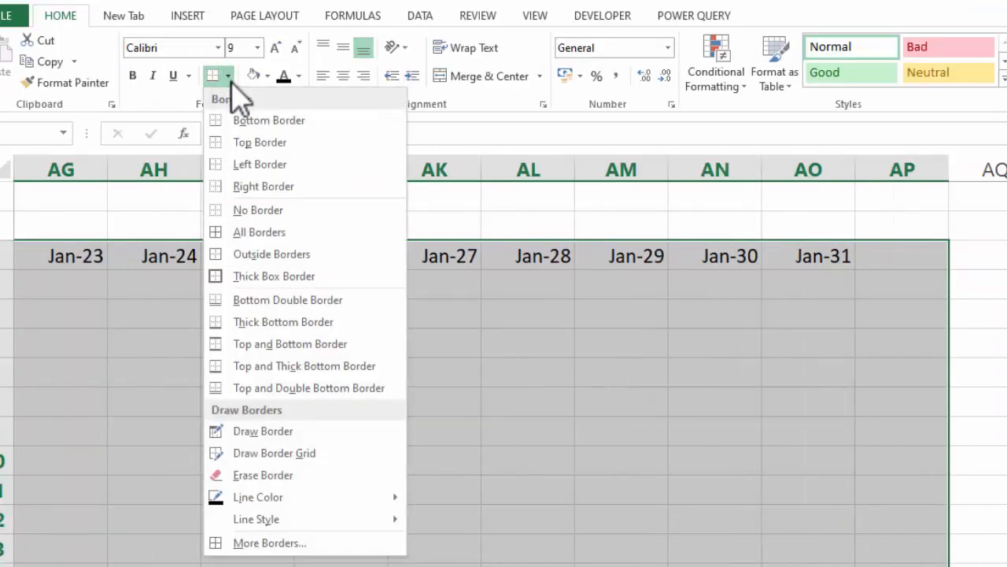
pyautogui.click(243, 233)
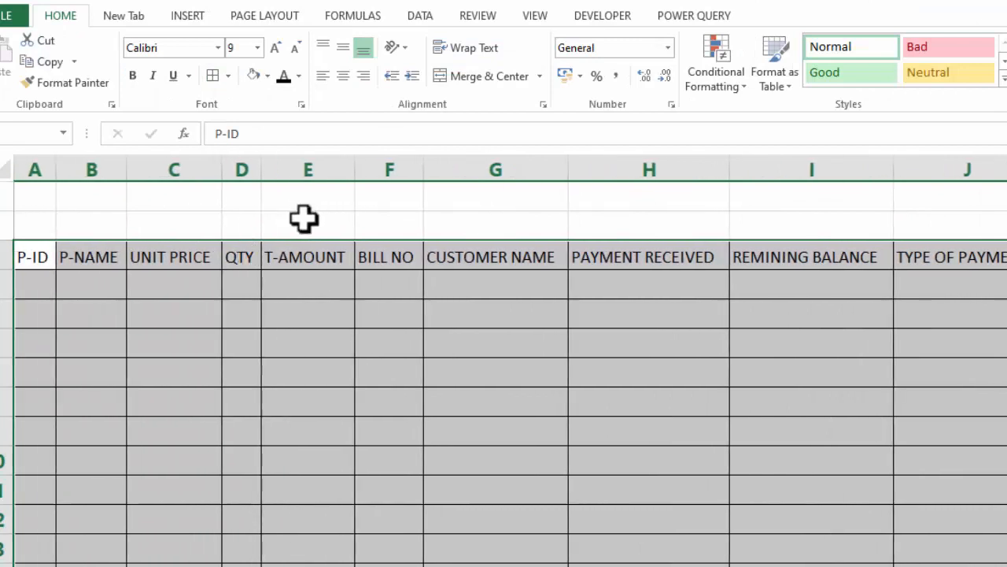
# Add a thick box border around the whole ledger table and another around the heading row A3 to AP3.
pyautogui.click(228, 76)
pyautogui.click(206, 270)
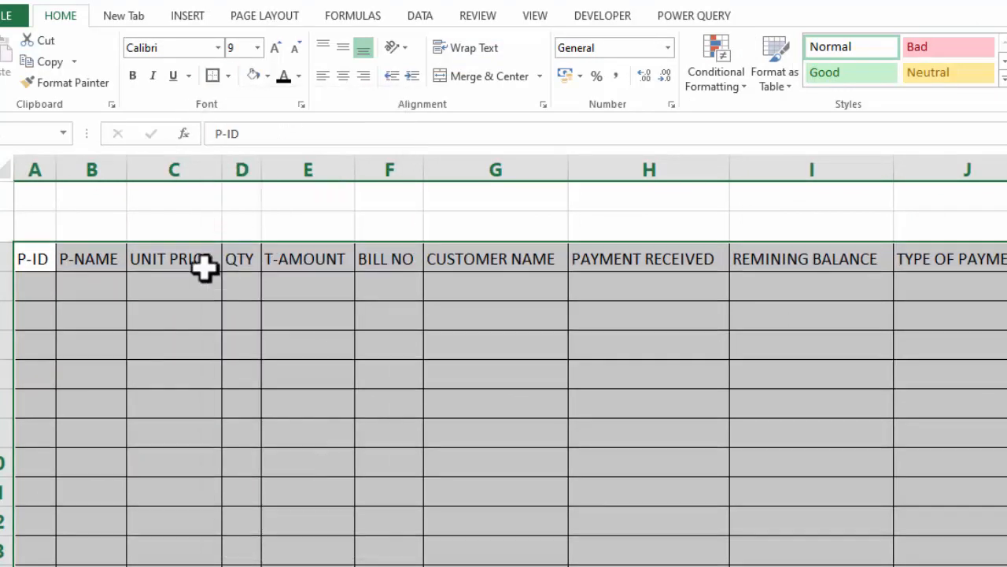
pyautogui.moveTo(27, 256); pyautogui.dragTo(1006, 260)
pyautogui.click(214, 76)
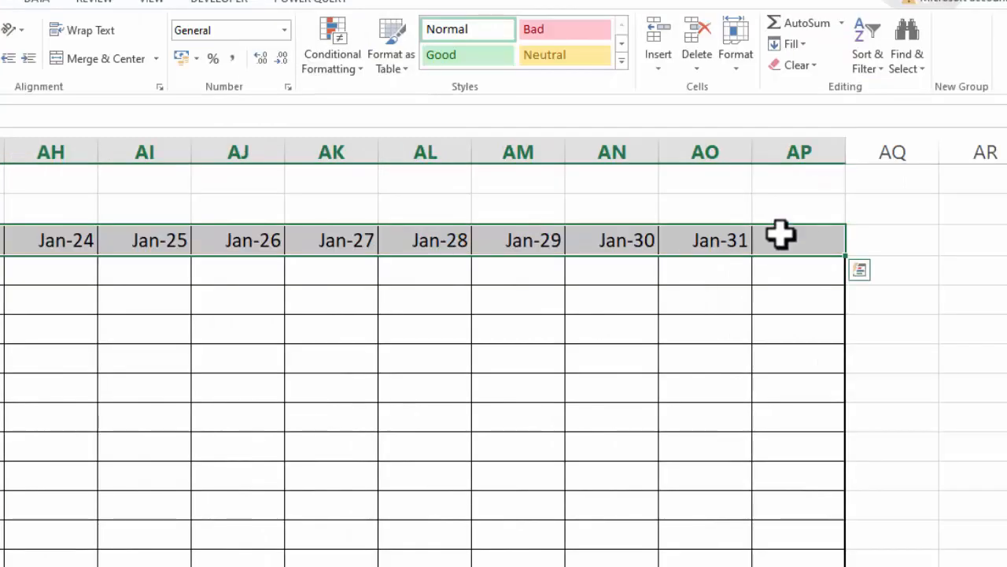
# Add the heading T- AMOUNT in cell AP3 and fill the entire heading row with standard green.
pyautogui.click(781, 236)
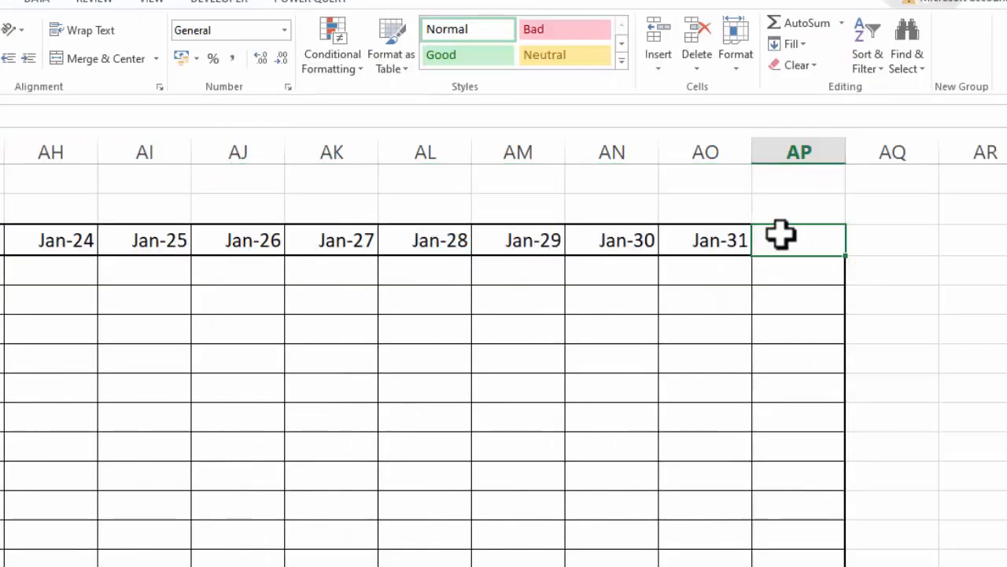
pyautogui.write('T- AMOUNT')
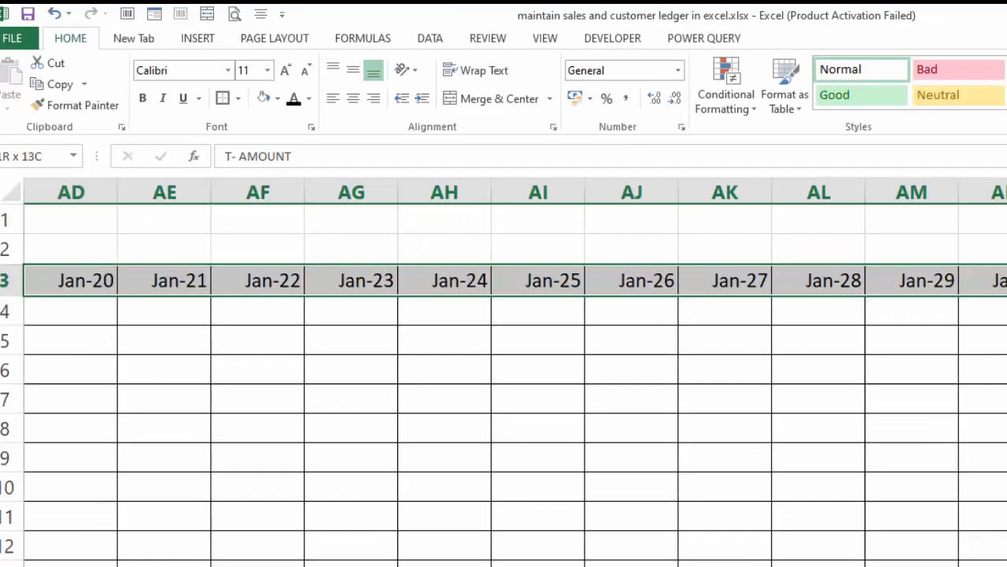
pyautogui.moveTo(15, 281); pyautogui.dragTo(31, 281)
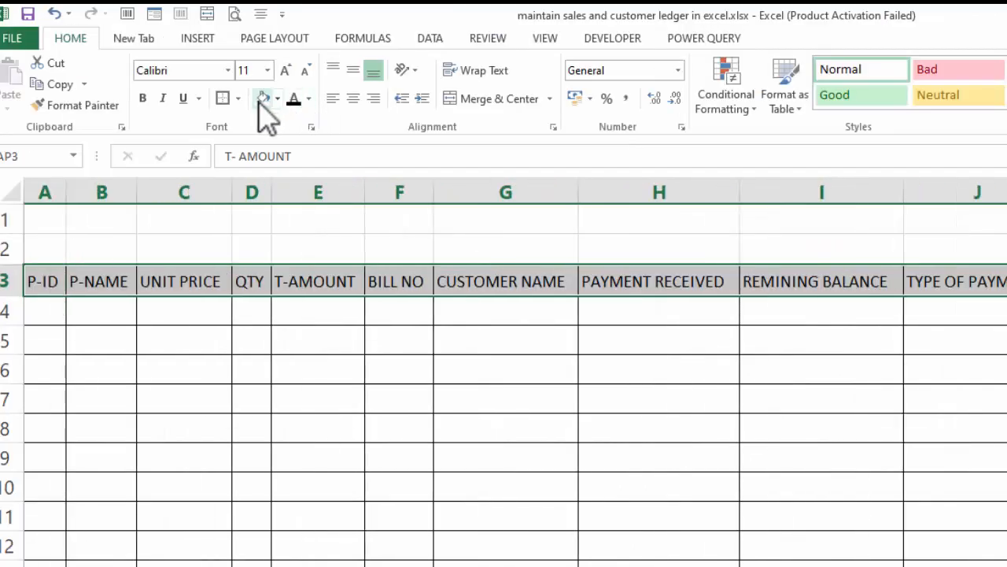
pyautogui.click(278, 99)
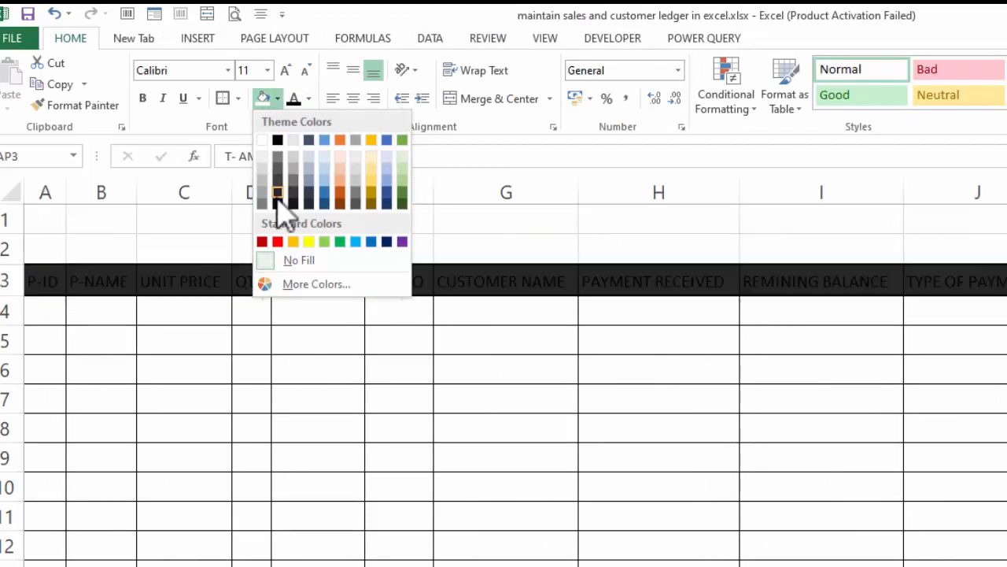
pyautogui.click(339, 240)
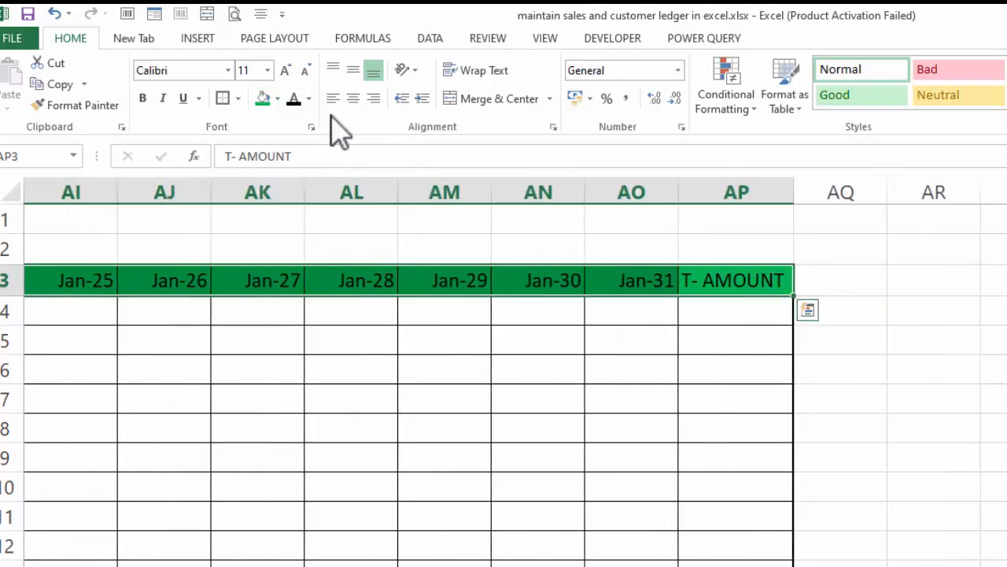
# Make the heading row's text white and bold.
pyautogui.click(309, 98)
pyautogui.click(294, 162)
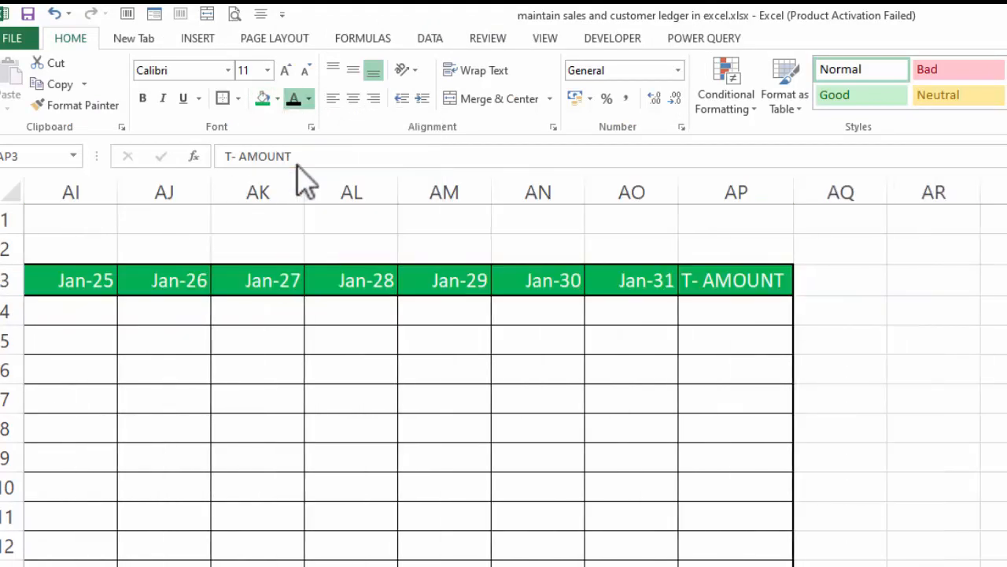
pyautogui.click(160, 99)
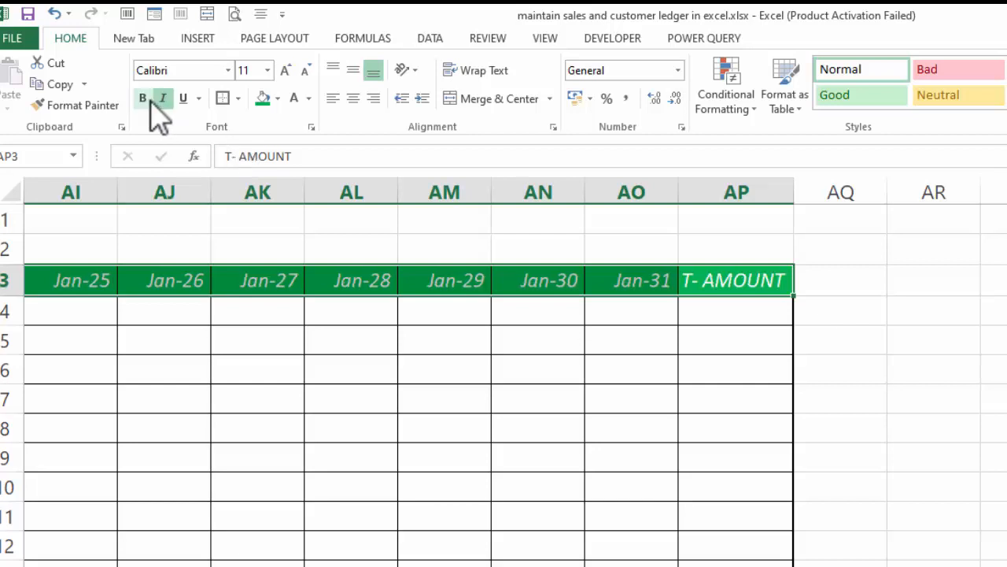
pyautogui.click(160, 99)
pyautogui.click(144, 98)
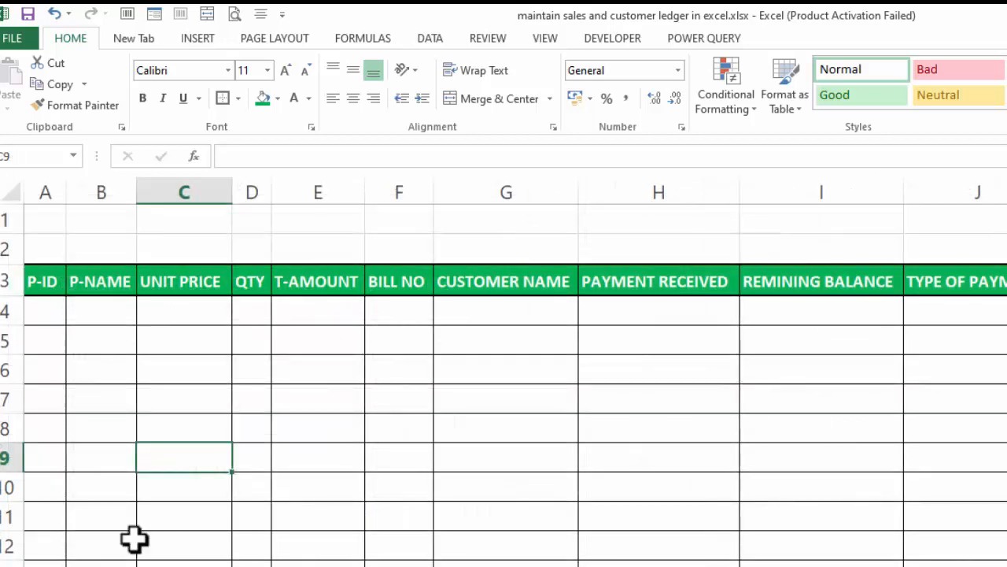
pyautogui.moveTo(45, 311); pyautogui.dragTo(40, 563)
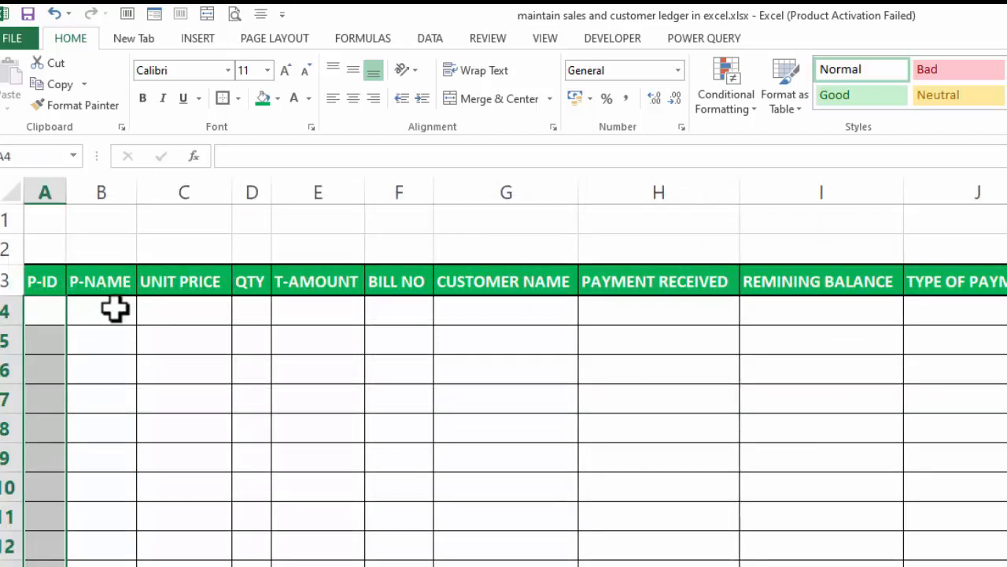
pyautogui.click(437, 41)
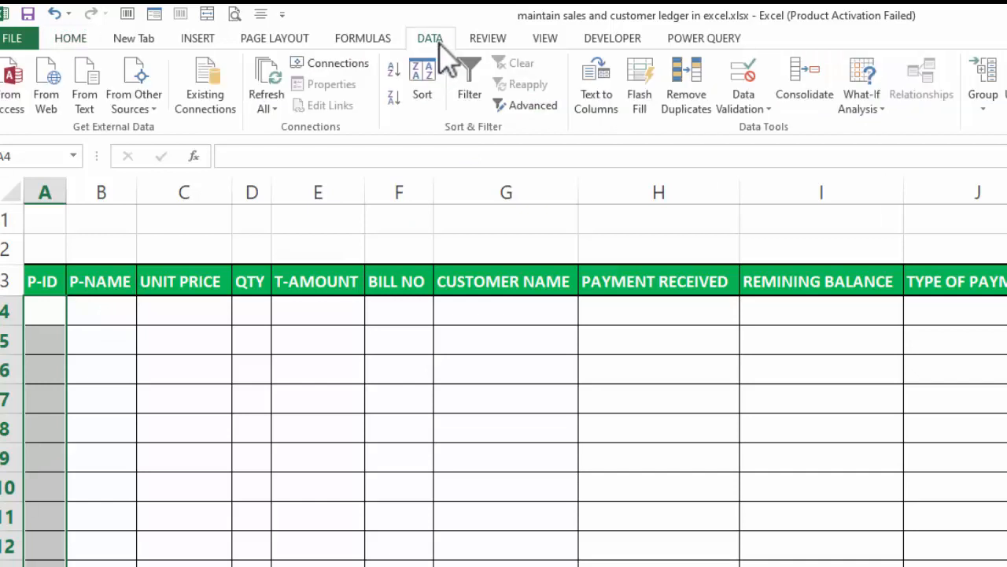
pyautogui.click(740, 110)
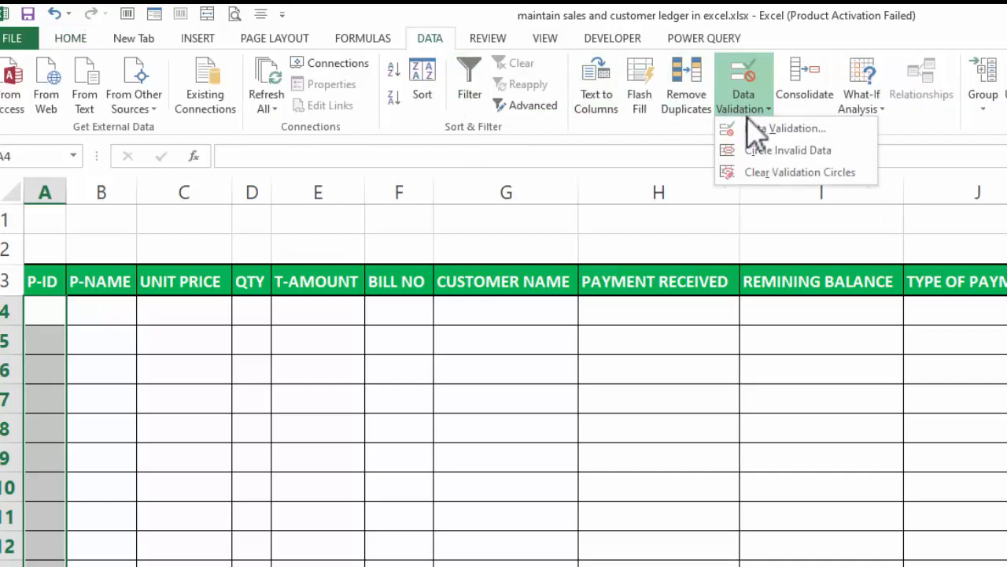
pyautogui.click(752, 128)
pyautogui.press('Escape')
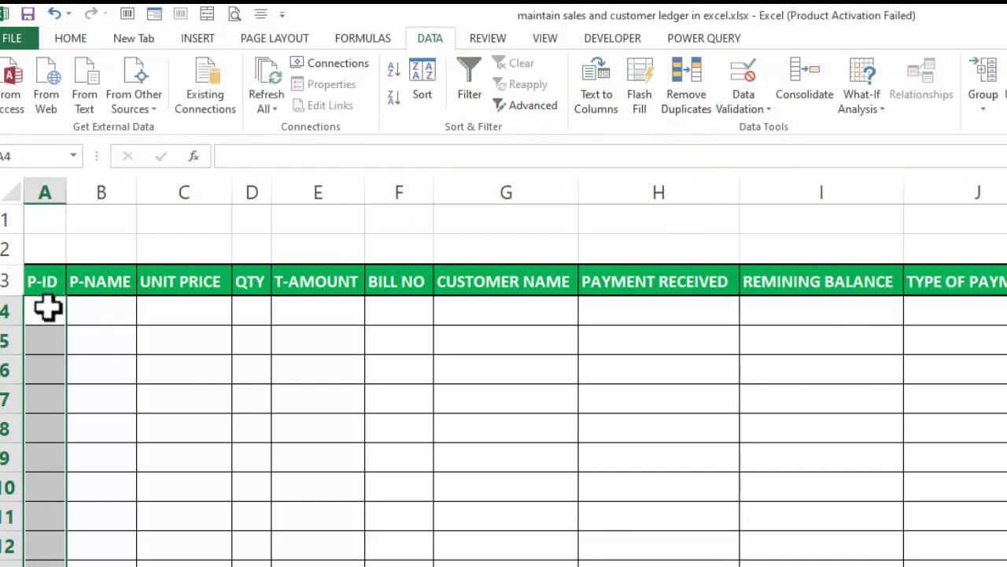
# Restrict the P-ID cells from A4 down to a drop-down list with the source =Sheet1!$A$6:$A$15.
pyautogui.moveTo(48, 309); pyautogui.dragTo(45, 566)
pyautogui.scroll(-3, 504, 386)
pyautogui.scroll(3, 504, 385)
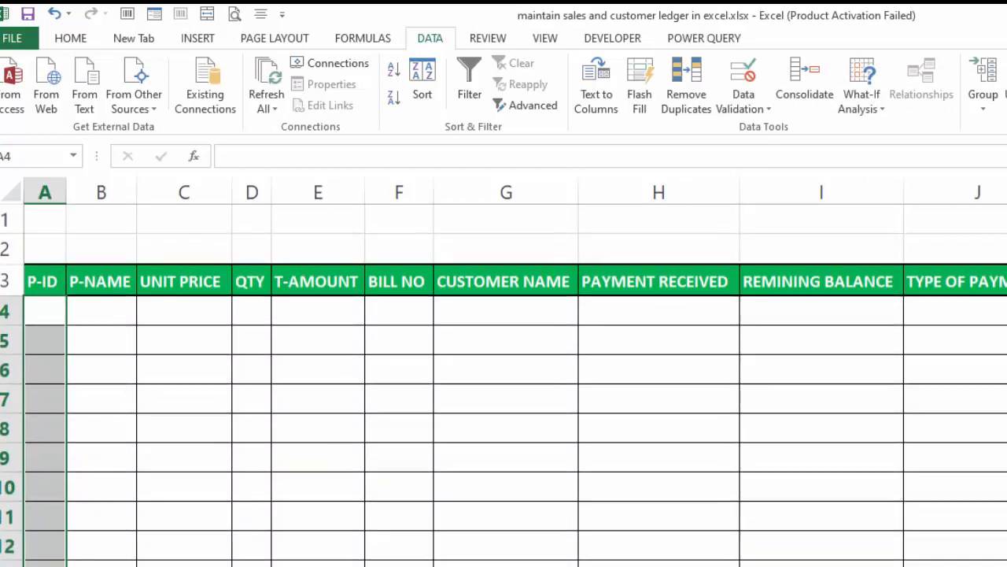
pyautogui.click(746, 114)
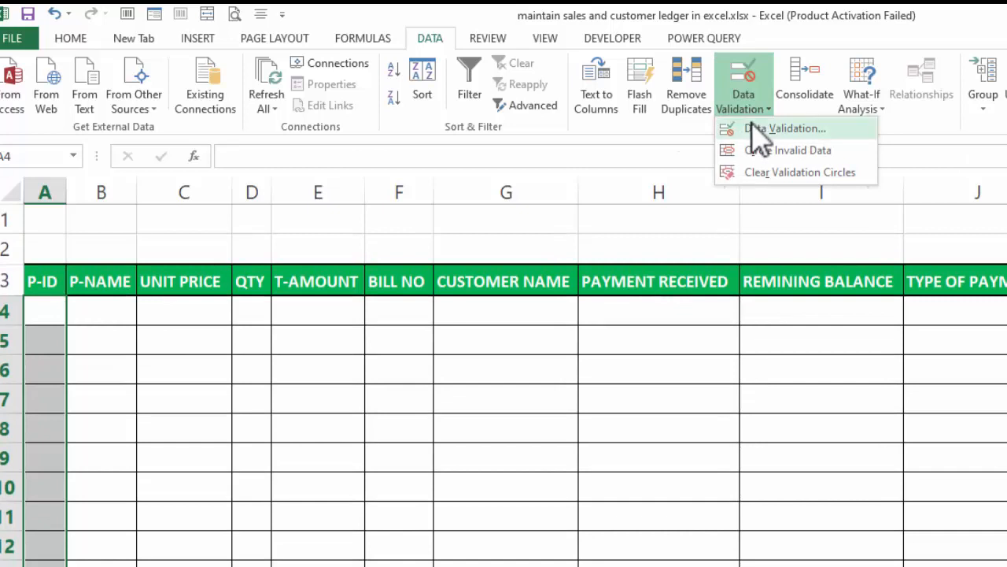
pyautogui.click(754, 128)
pyautogui.click(447, 350)
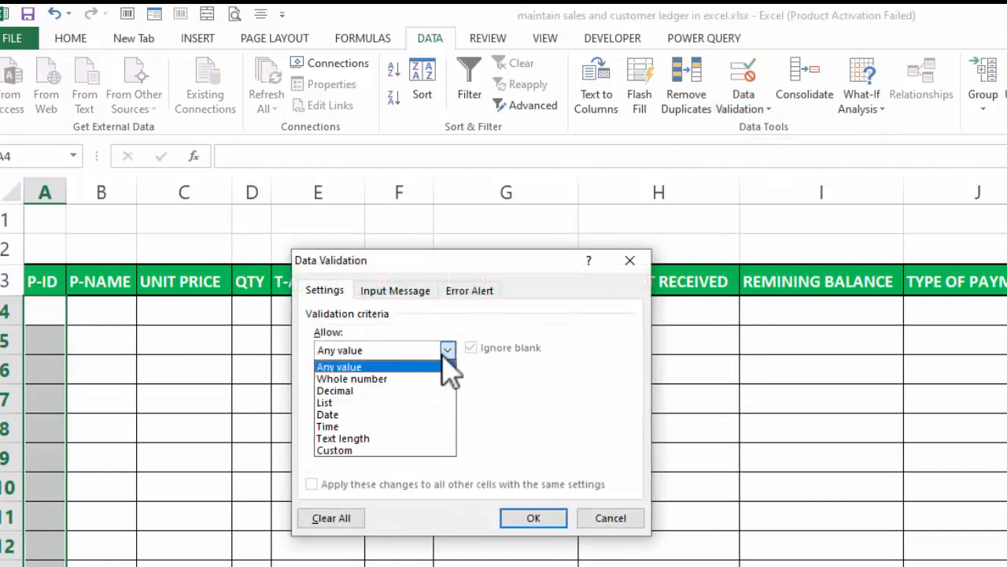
pyautogui.click(392, 401)
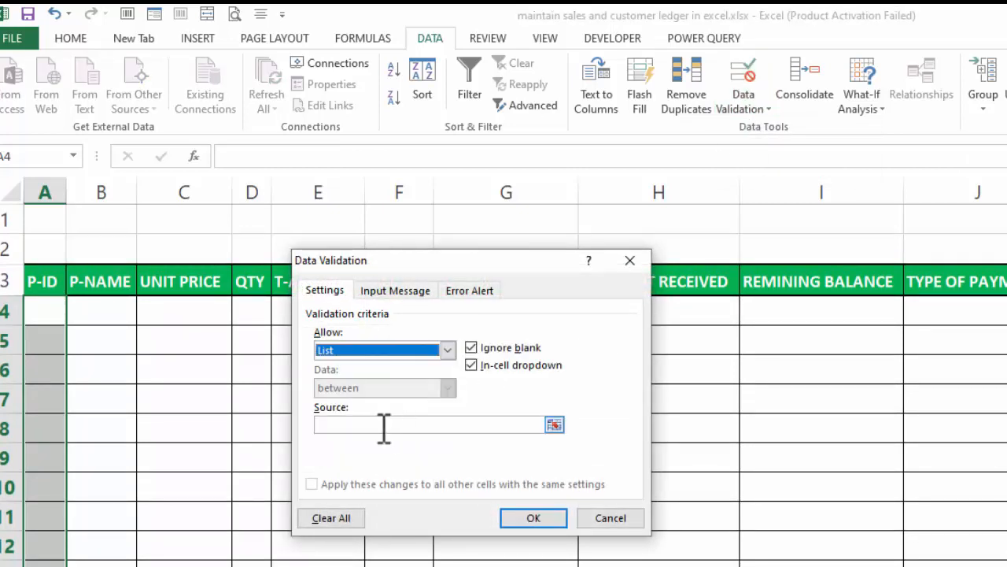
pyautogui.click(385, 425)
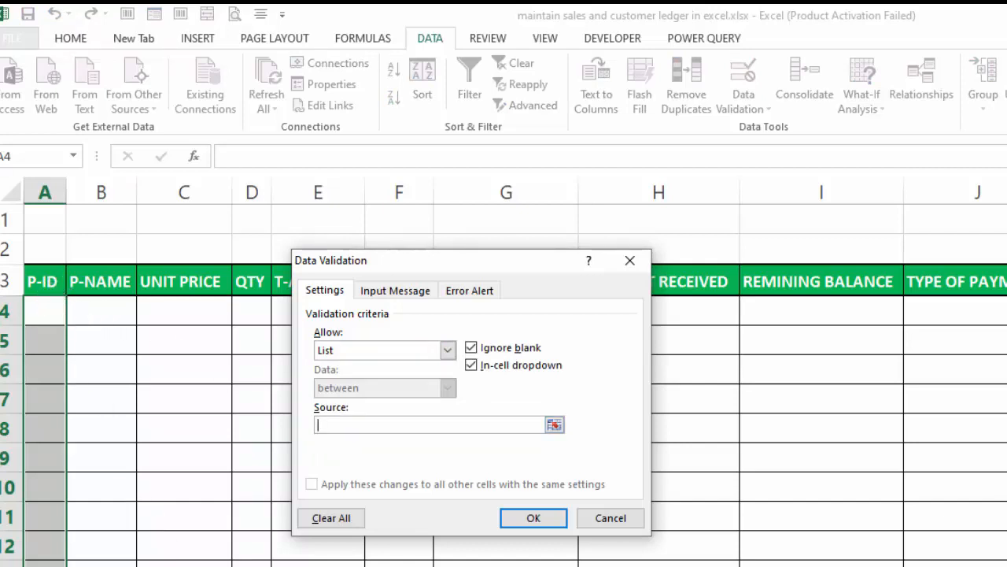
pyautogui.click(136, 565)
pyautogui.moveTo(103, 306); pyautogui.dragTo(85, 515)
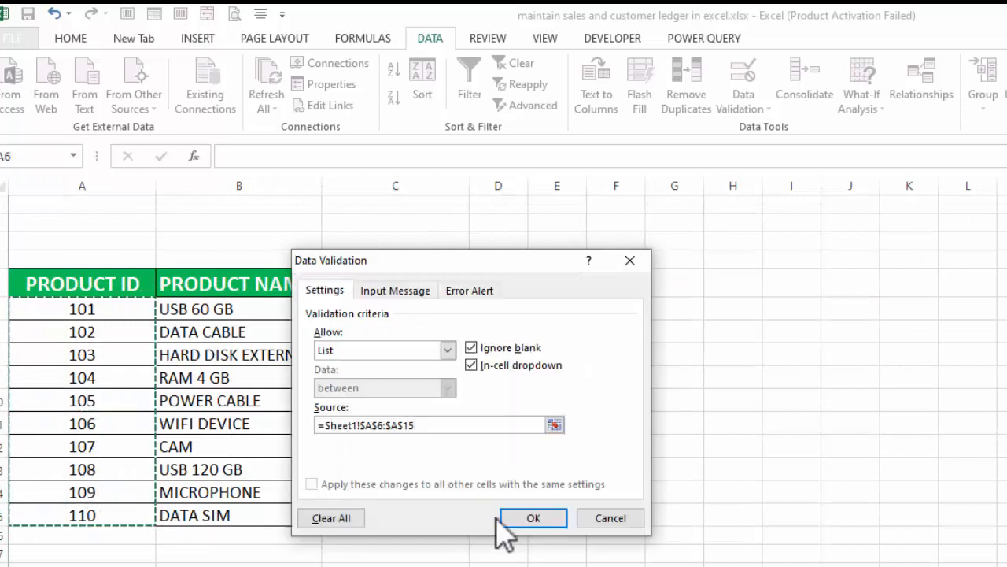
pyautogui.click(531, 521)
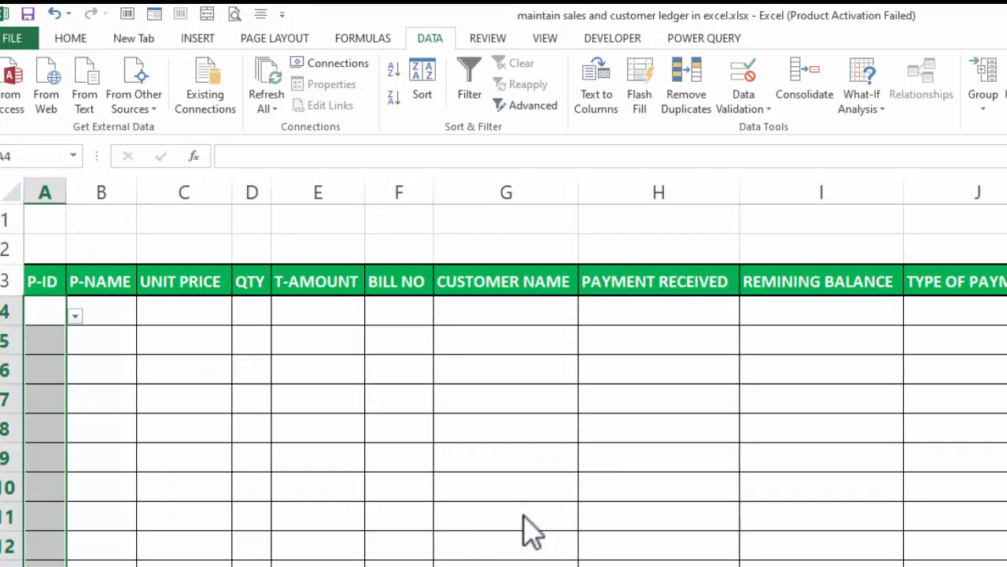
# Choose product ID 102 from the P-ID list for the first two ledger rows, A4 and A5.
pyautogui.click(76, 317)
pyautogui.click(52, 354)
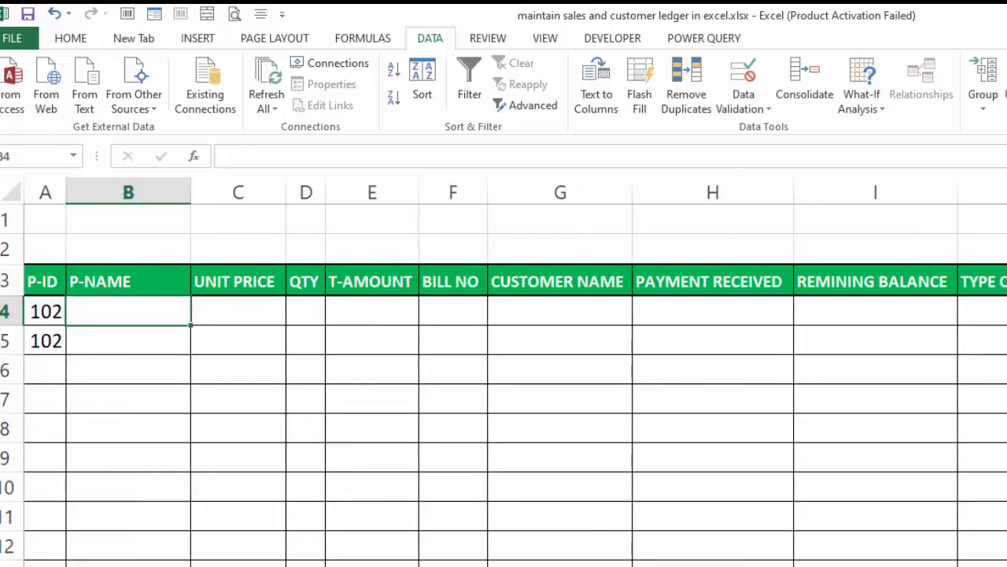
# Start an IFERROR formula wrapping VLOOKUP in P-NAME cell B4, with A4 as the lookup value.
pyautogui.hotkey('ctrl', 'pageup')
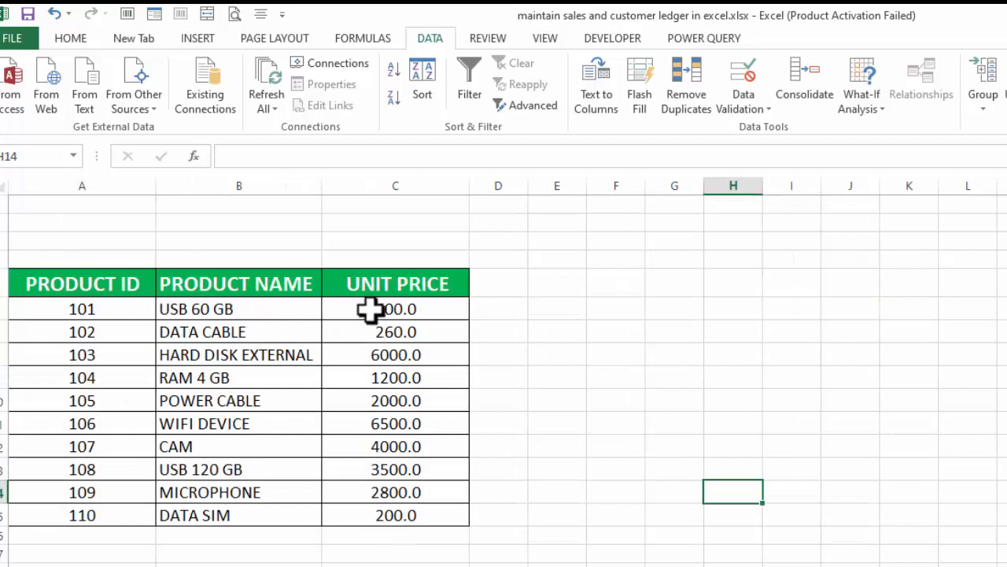
pyautogui.hotkey('ctrl', 'pagedown')
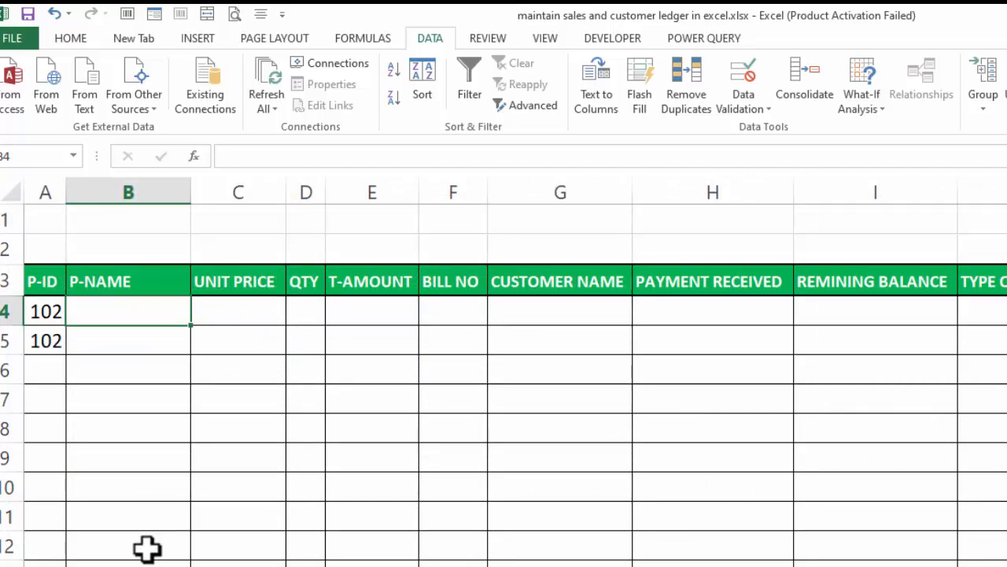
pyautogui.write('=')
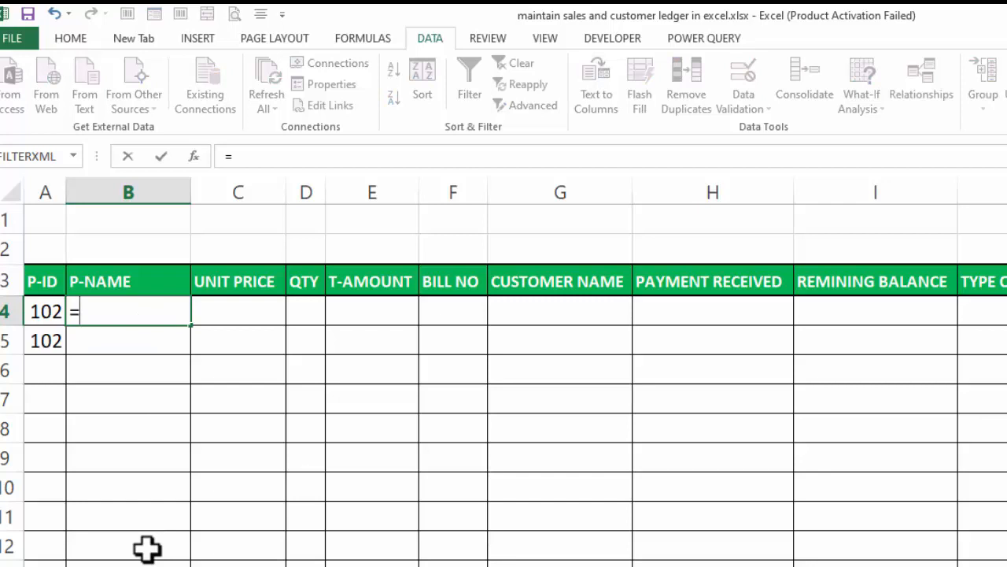
pyautogui.write('IFERROR')
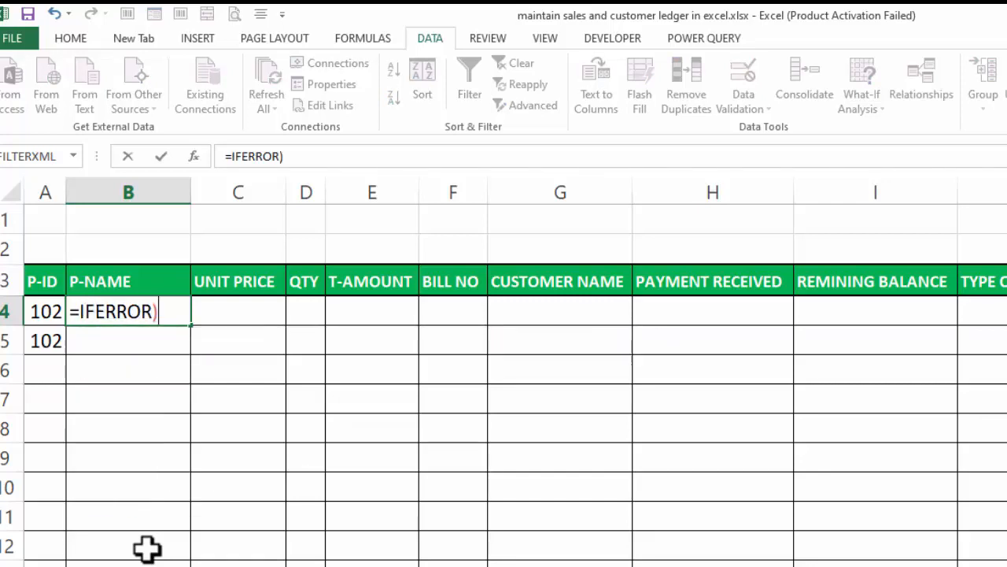
pyautogui.write('(VLOOKUP')
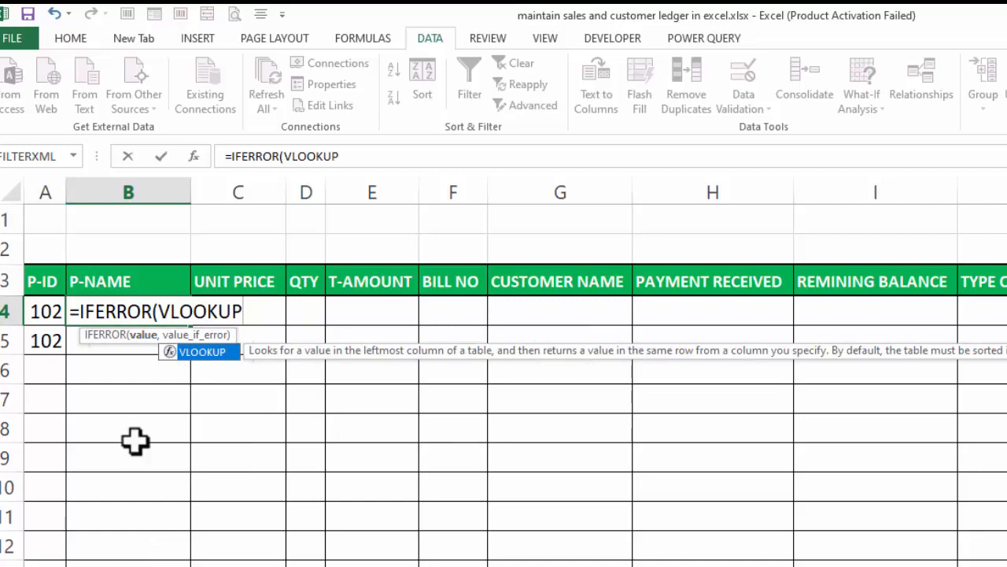
pyautogui.doubleClick(205, 352)
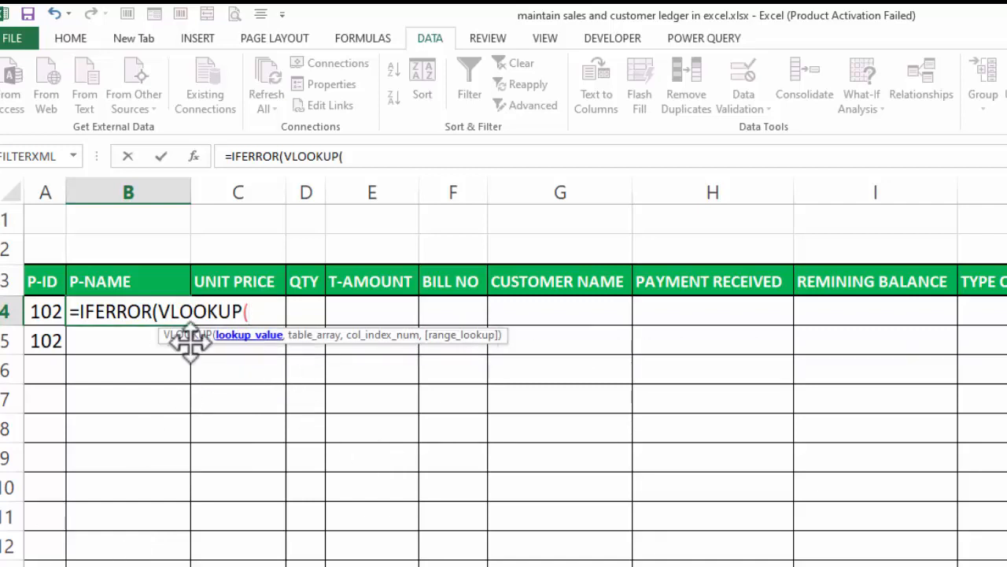
pyautogui.click(47, 311)
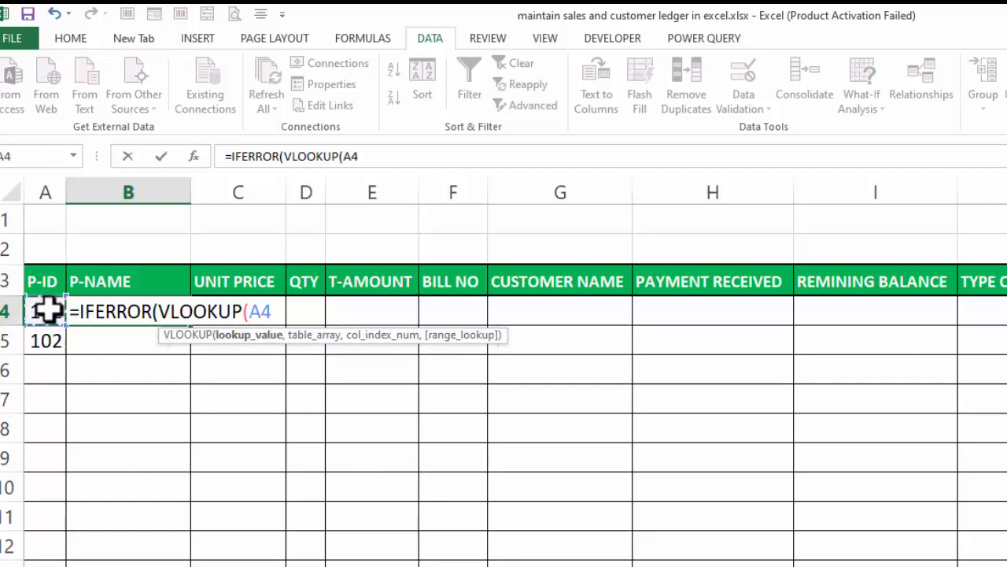
pyautogui.write(',')
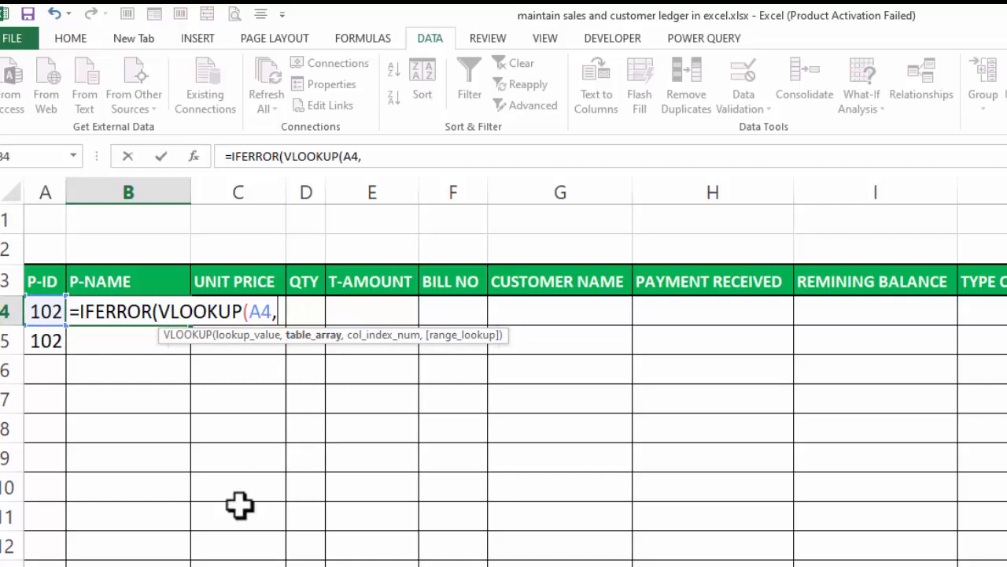
# Set the VLOOKUP table array to the absolute range Sheet1!$B$6:$C$15.
pyautogui.click(209, 565)
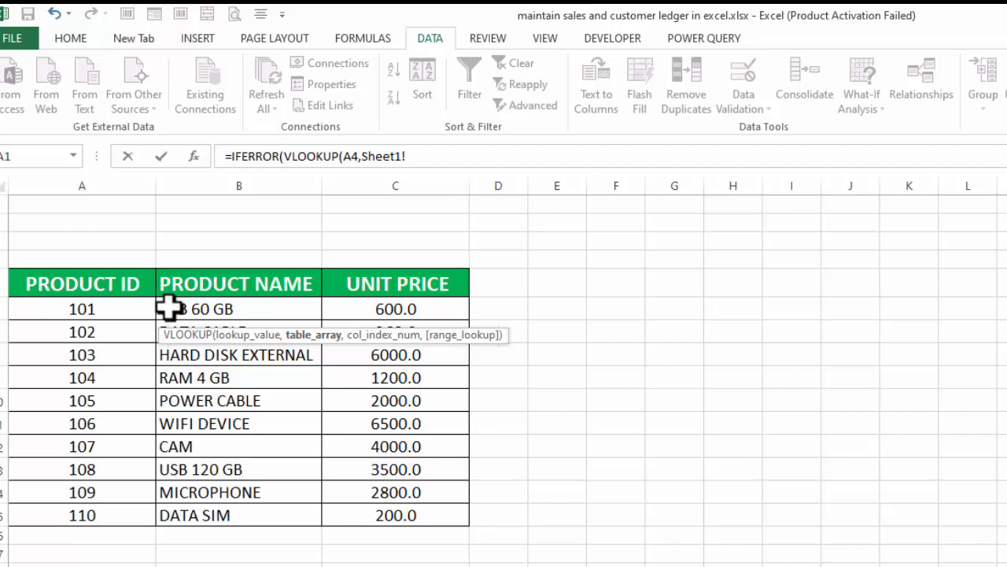
pyautogui.moveTo(168, 308); pyautogui.dragTo(378, 507)
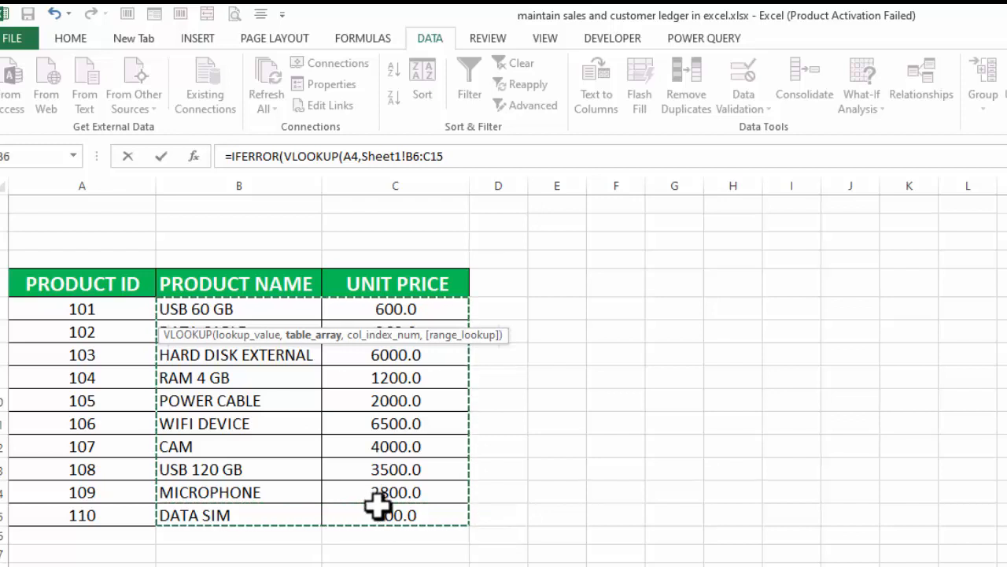
pyautogui.press('F4')
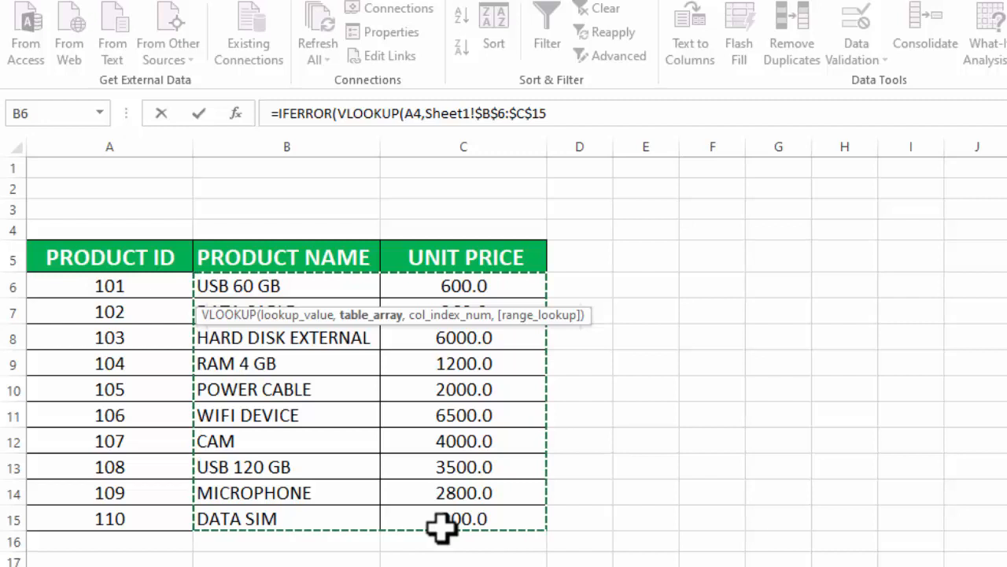
pyautogui.write(',')
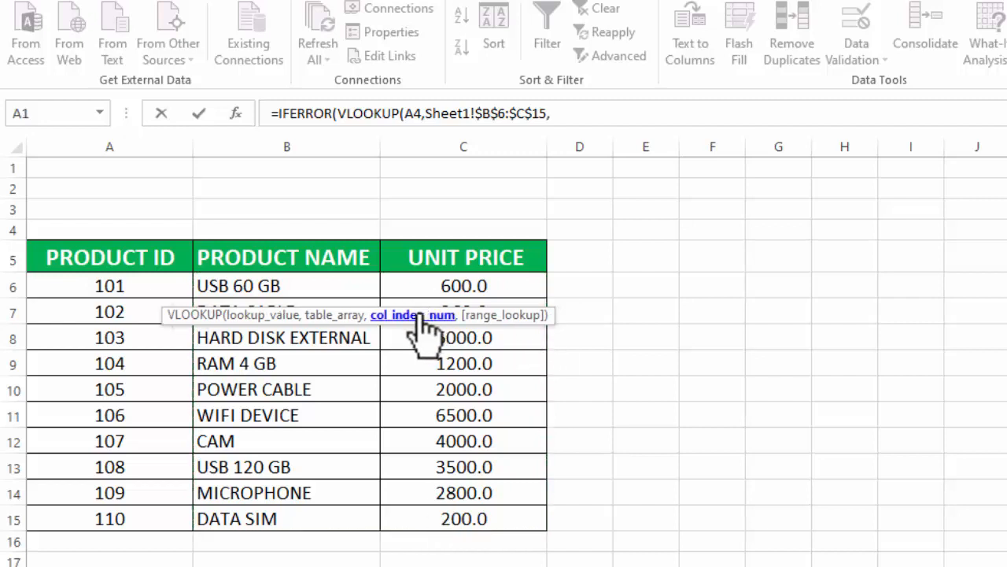
# Finish the B4 formula's arguments with COLUMN() as column index, FALSE for exact match and "" as the error value.
pyautogui.click(598, 115)
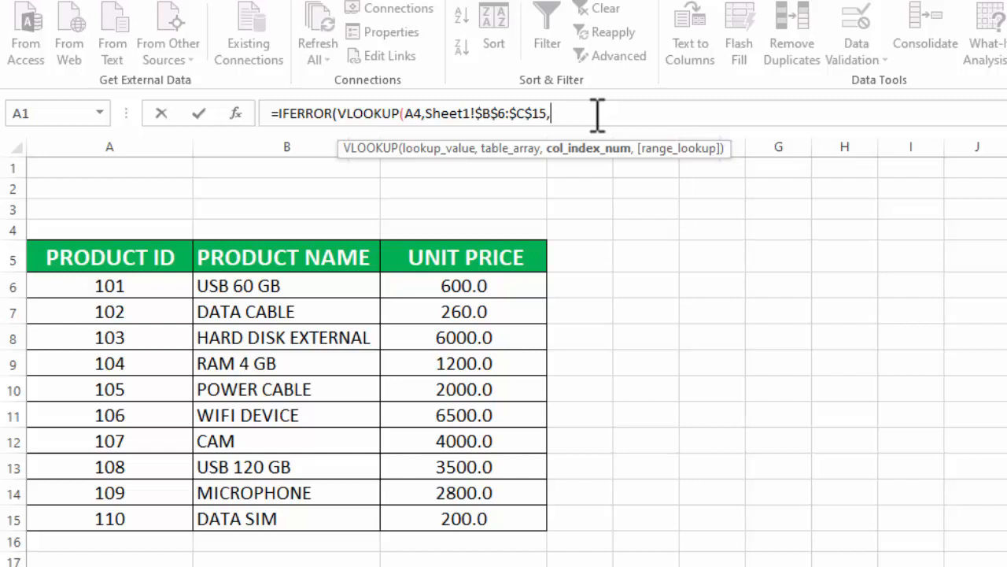
pyautogui.write('COLU')
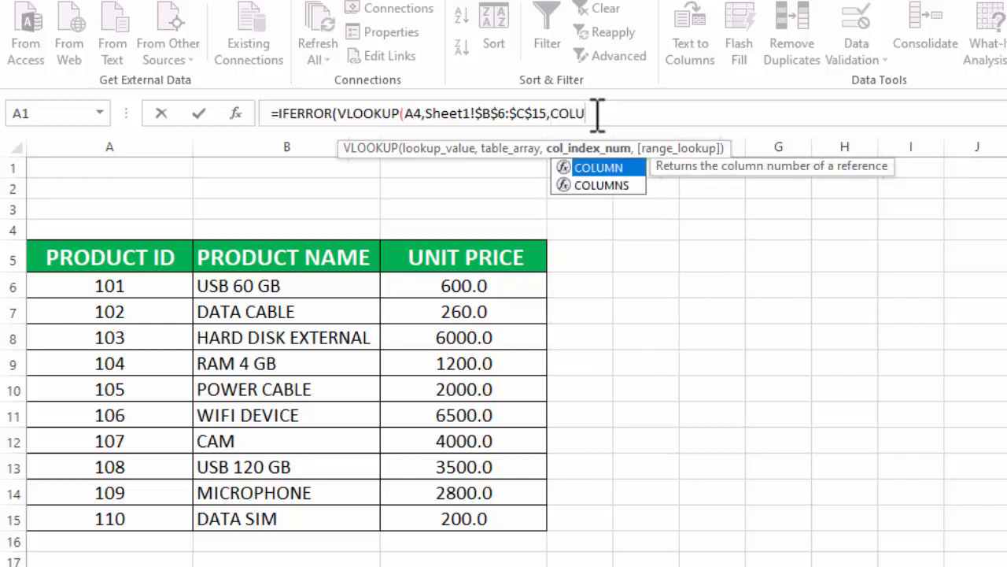
pyautogui.doubleClick(590, 169)
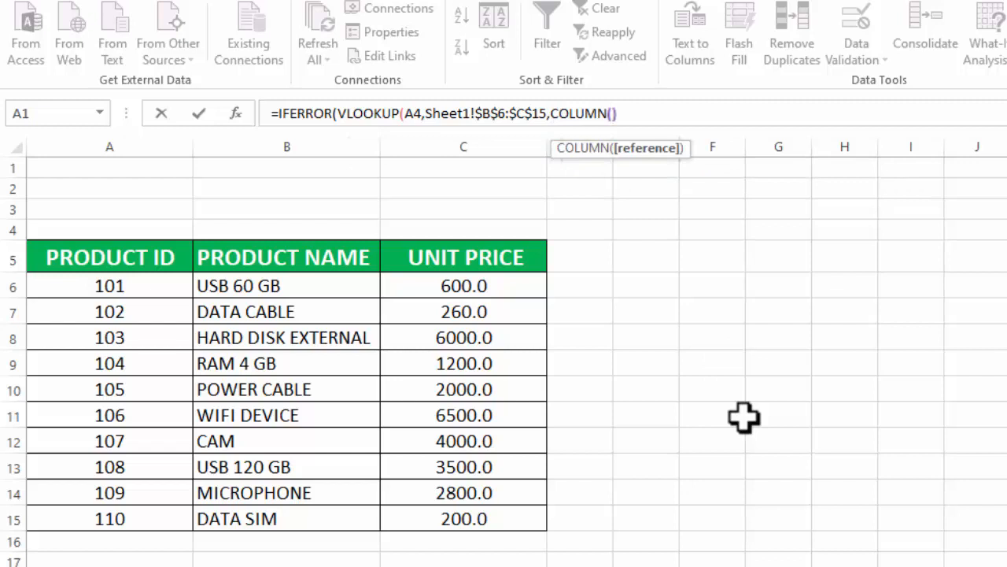
pyautogui.write('),')
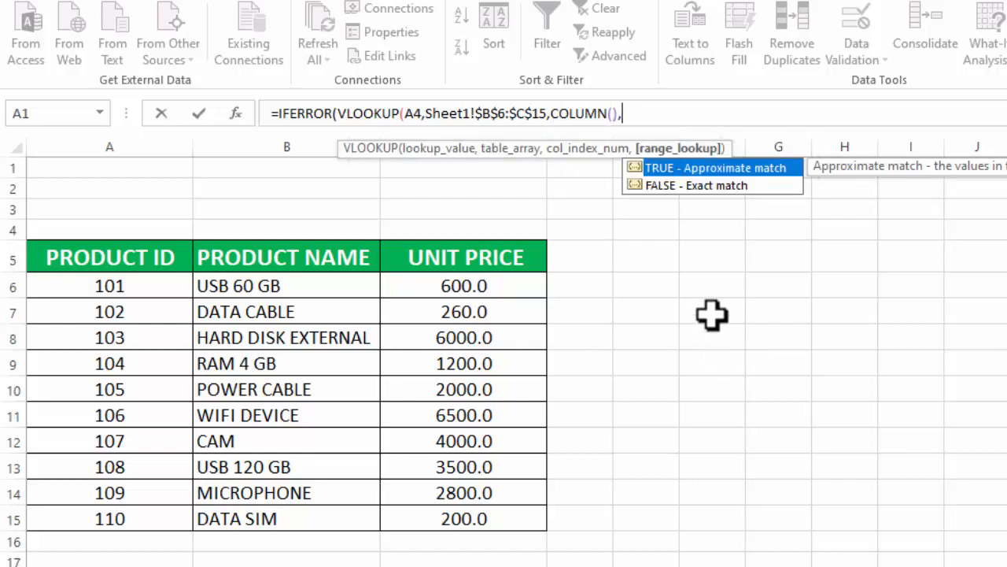
pyautogui.doubleClick(689, 186)
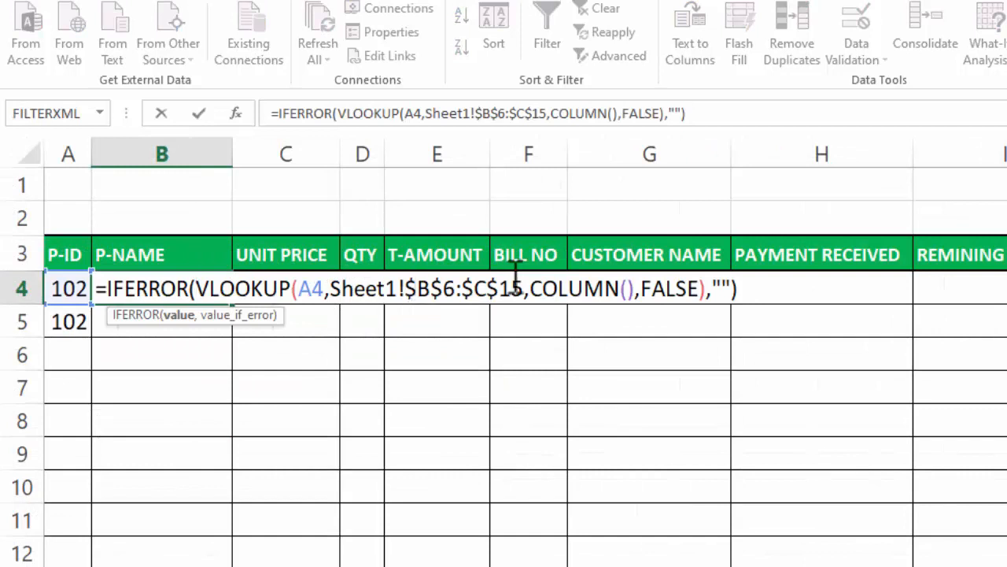
# Replace the table array in the B4 formula with the absolute range Sheet1!$A$5:$C$15 and enter the formula.
pyautogui.moveTo(524, 297); pyautogui.dragTo(330, 298)
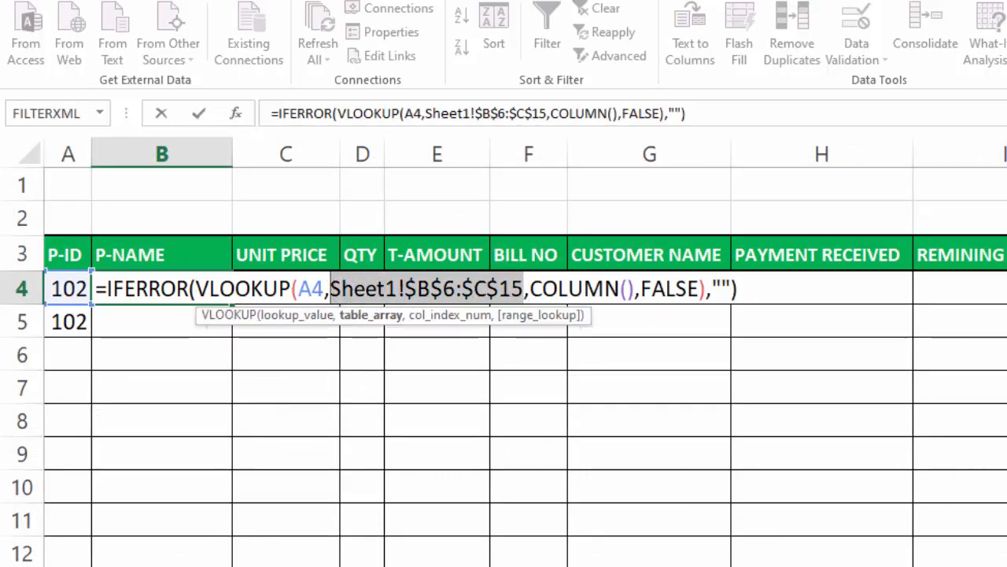
pyautogui.click(284, 564)
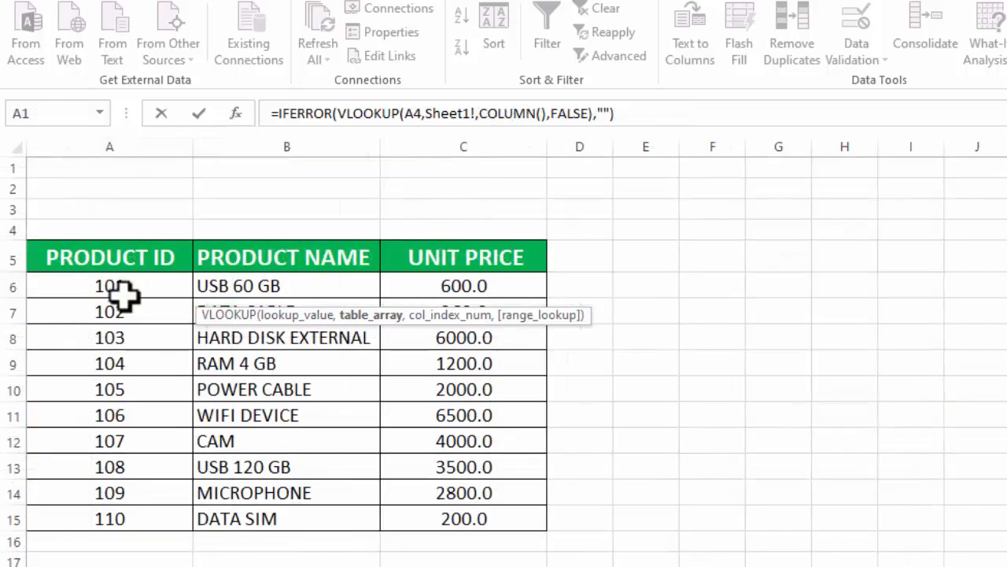
pyautogui.moveTo(98, 286); pyautogui.dragTo(270, 355)
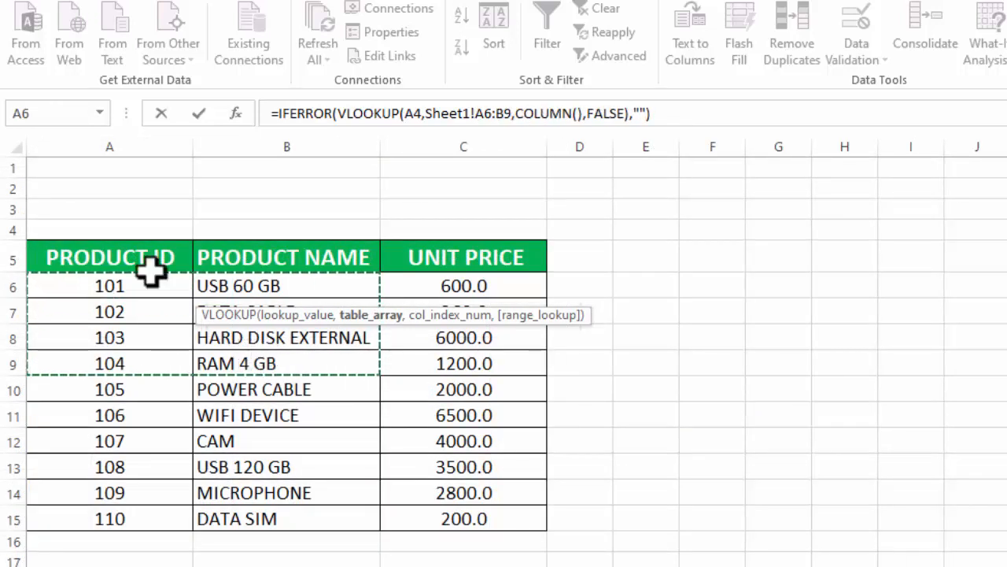
pyautogui.moveTo(85, 254); pyautogui.dragTo(421, 521)
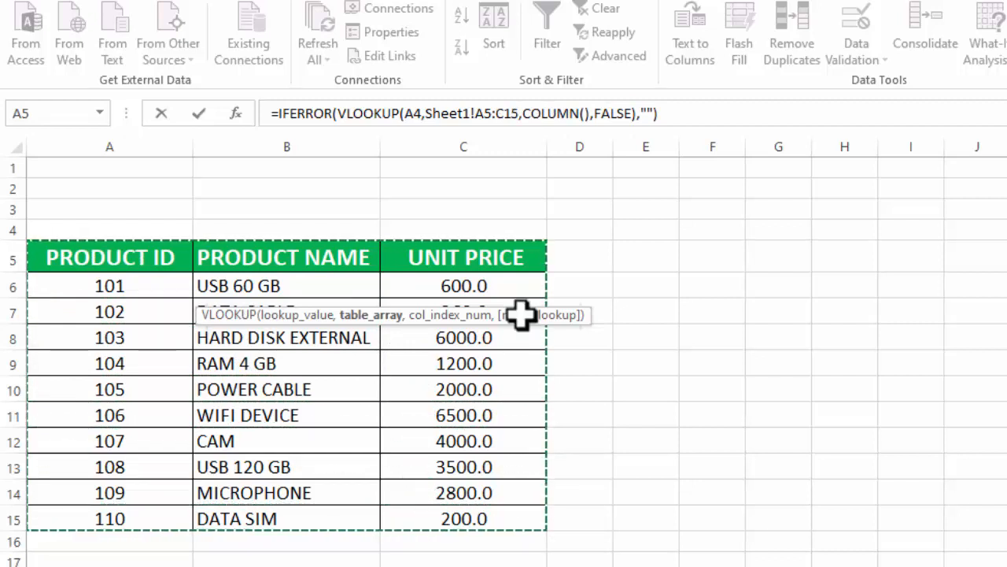
pyautogui.moveTo(519, 113); pyautogui.dragTo(482, 115)
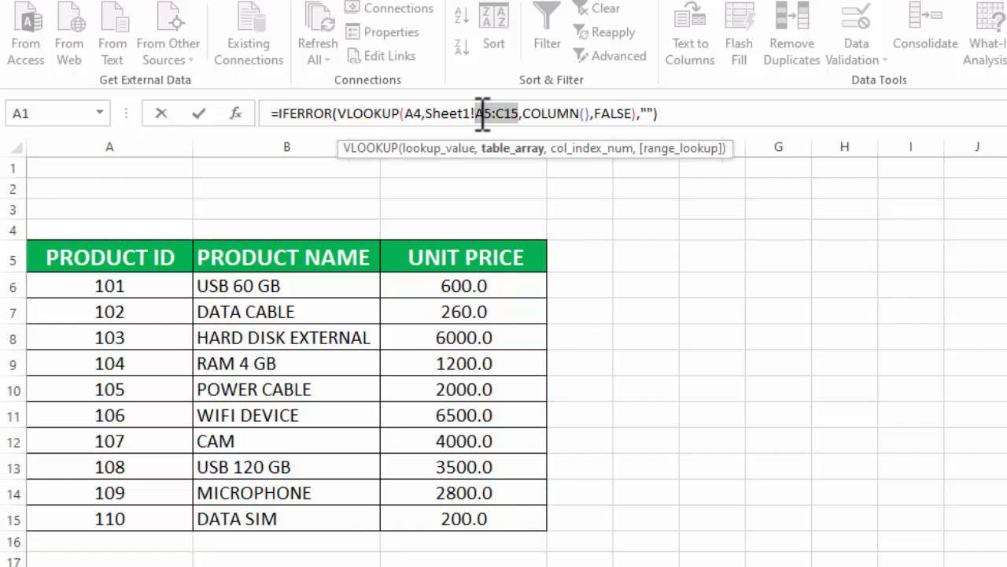
pyautogui.press('F4')
pyautogui.click(703, 113)
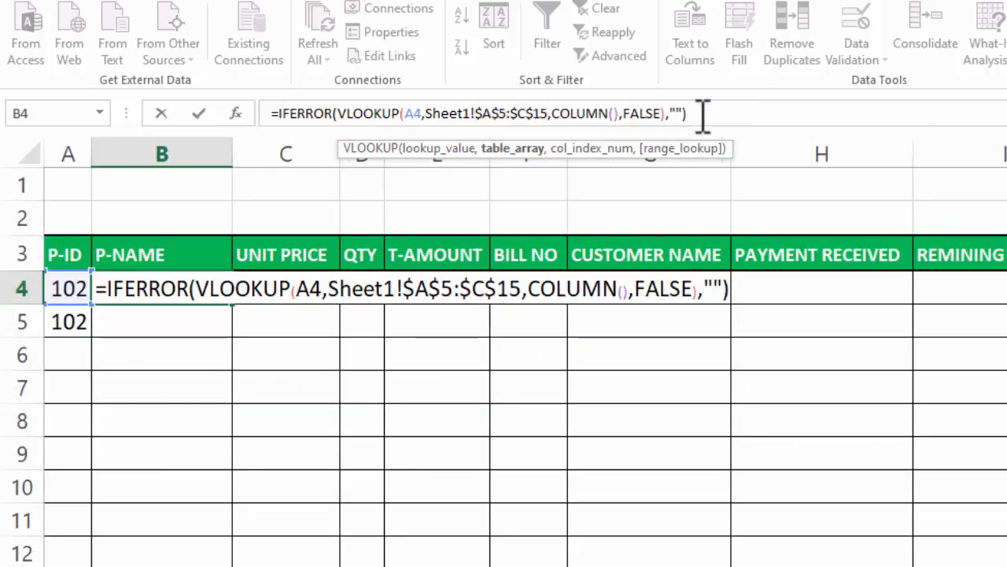
pyautogui.press('Return')
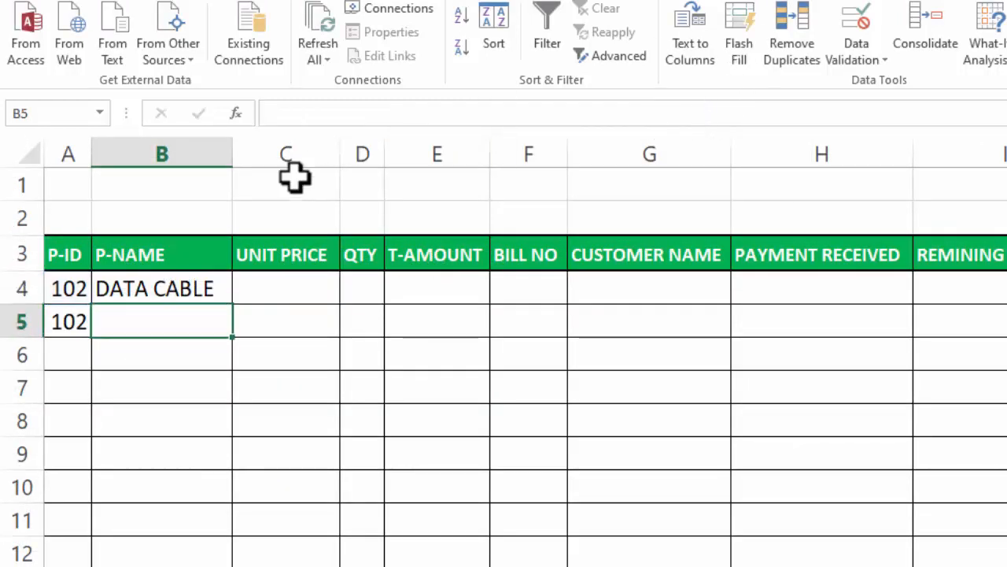
# Review the P-NAME formula in B4 and the product list on Sheet1 that it refers to.
pyautogui.doubleClick(198, 286)
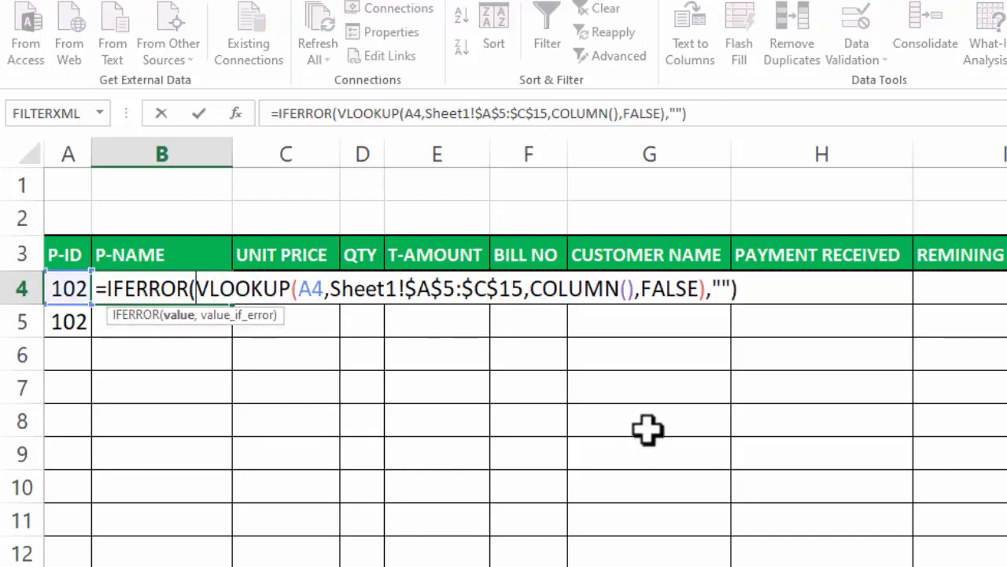
pyautogui.press('Escape')
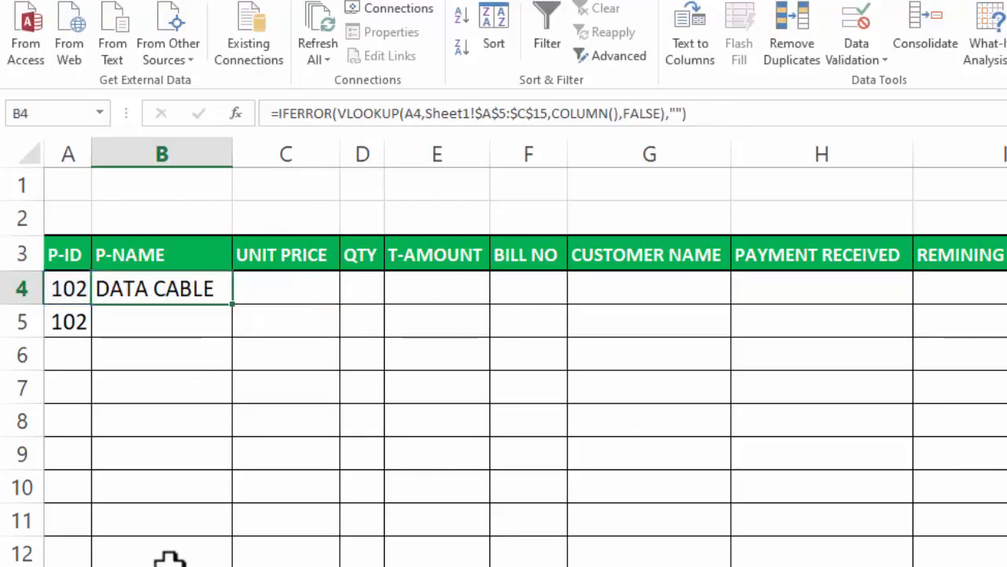
pyautogui.click(206, 564)
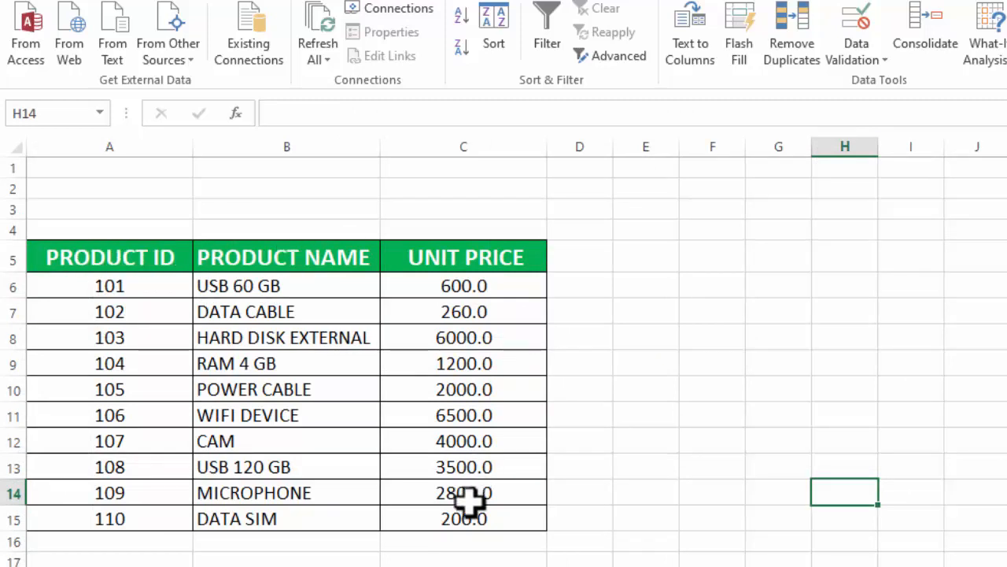
pyautogui.hotkey('ctrl', 'pagedown')
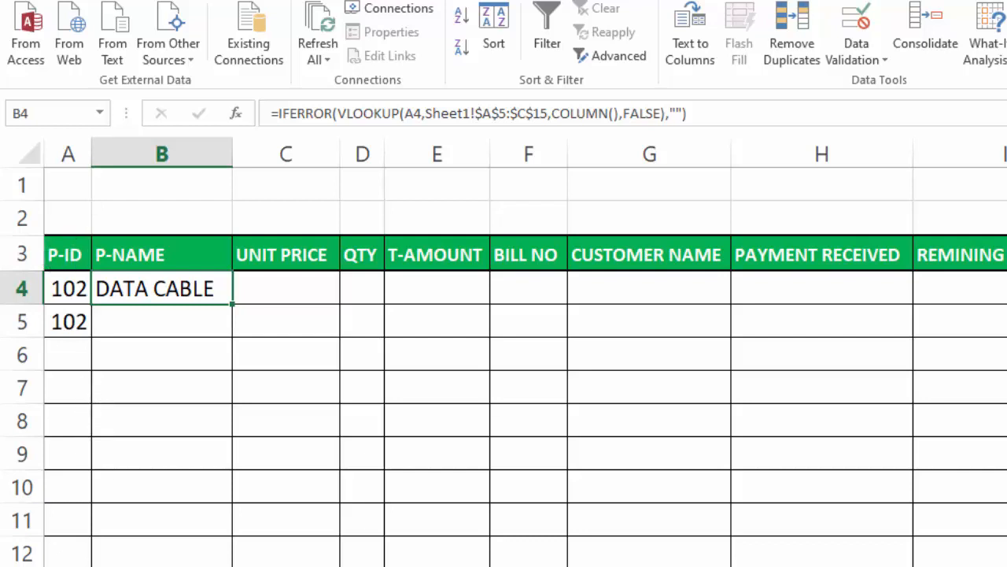
pyautogui.click(187, 566)
# Fill the P-NAME lookup formula from B4 down the column through the ledger rows.
pyautogui.moveTo(234, 304); pyautogui.dragTo(232, 561)
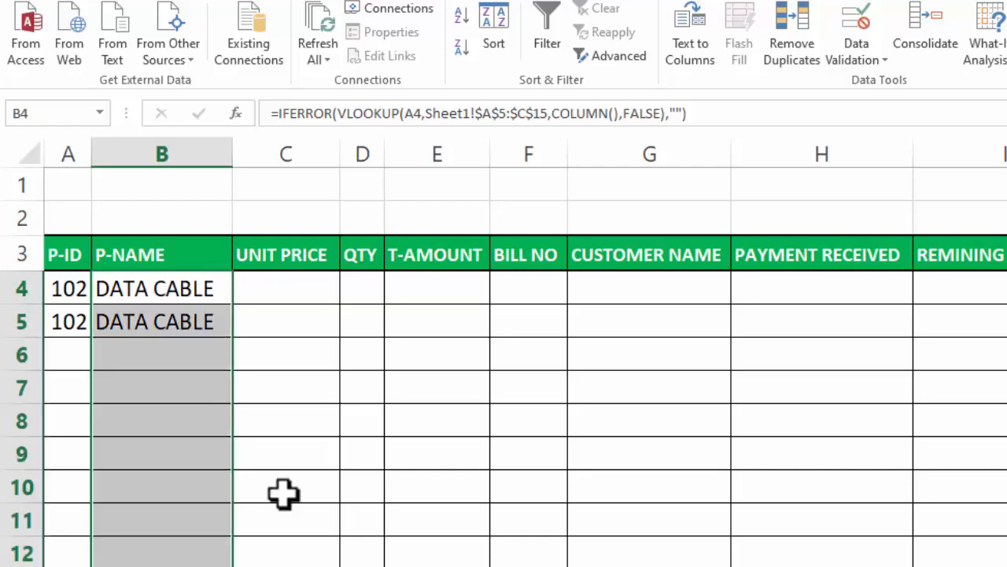
pyautogui.click(283, 291)
pyautogui.click(196, 286)
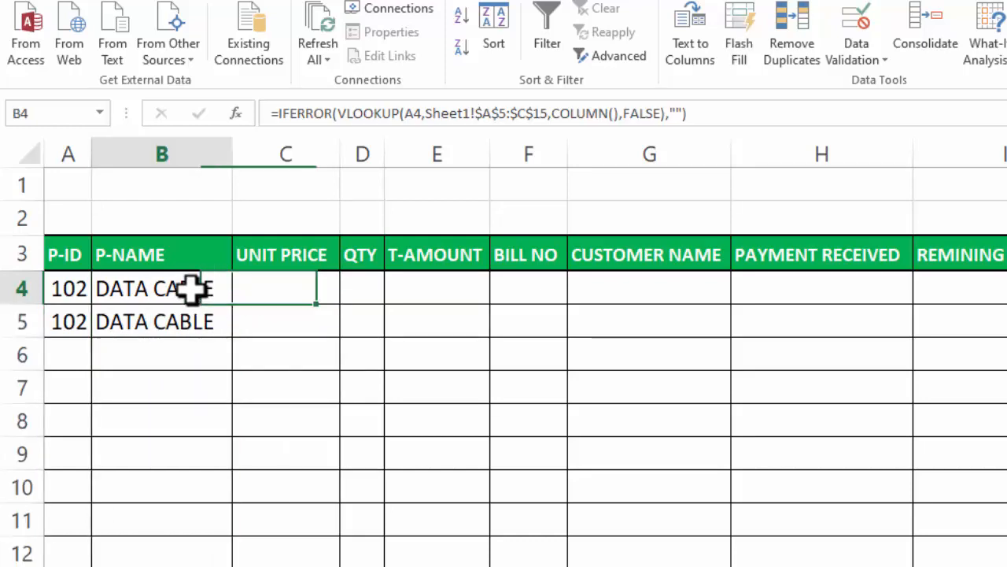
pyautogui.moveTo(196, 285); pyautogui.dragTo(184, 566)
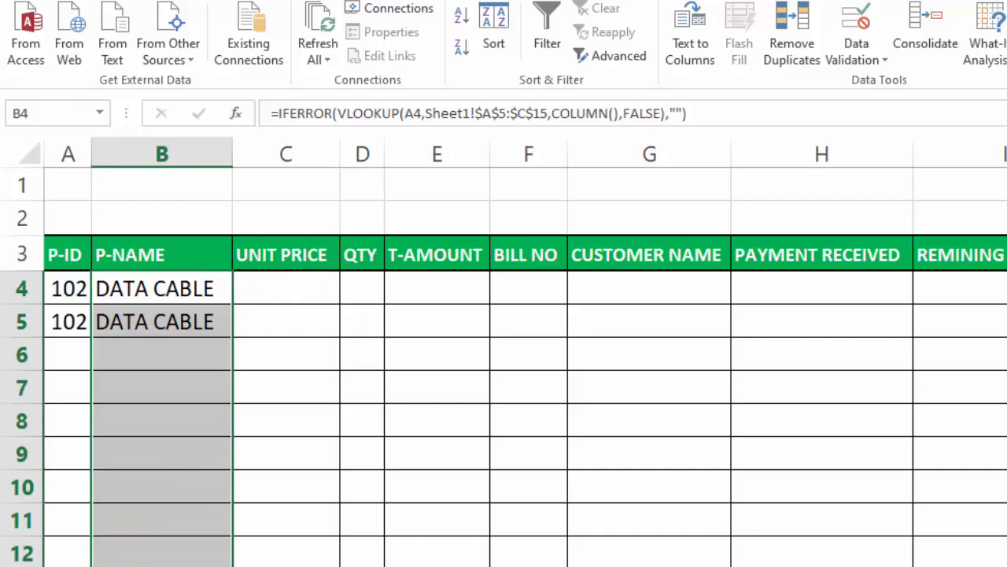
pyautogui.hotkey('shift', 'Right')
pyautogui.click(213, 291)
pyautogui.moveTo(231, 305); pyautogui.dragTo(232, 566)
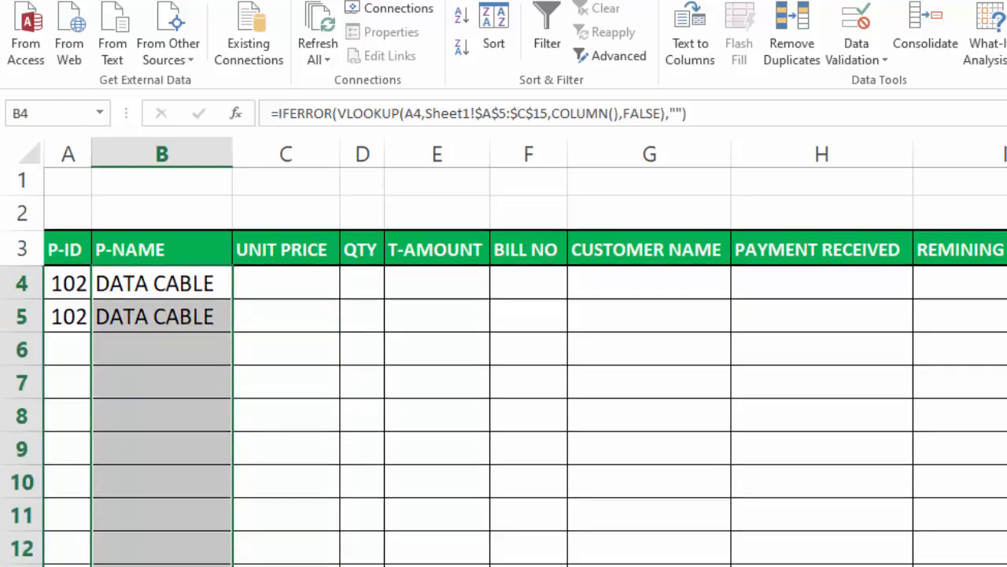
# Copy the P-NAME lookup formula from B4 across into UNIT PRICE cell C4.
pyautogui.scroll(-1, 504, 366)
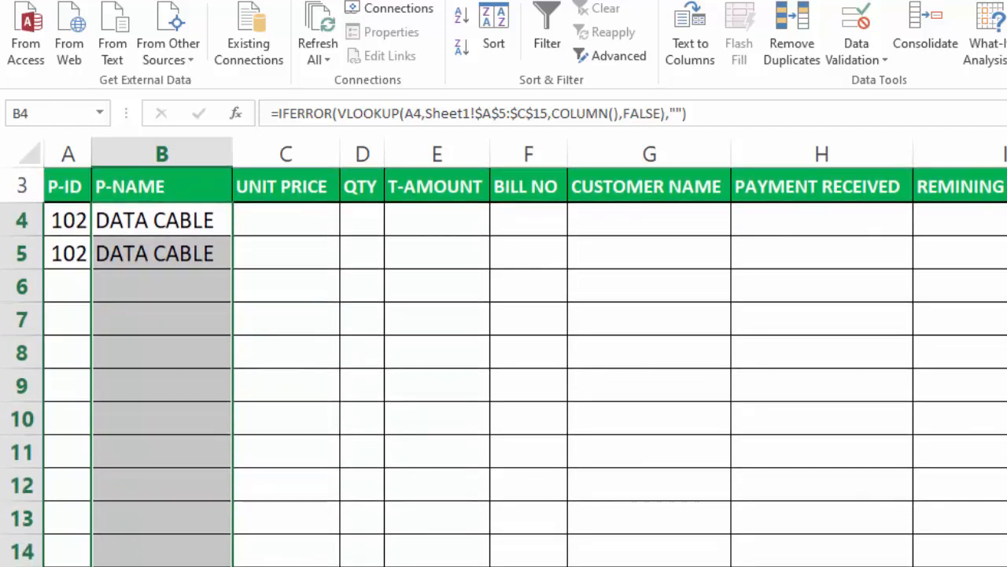
pyautogui.press('Right')
pyautogui.hotkey('ctrl', 'v')
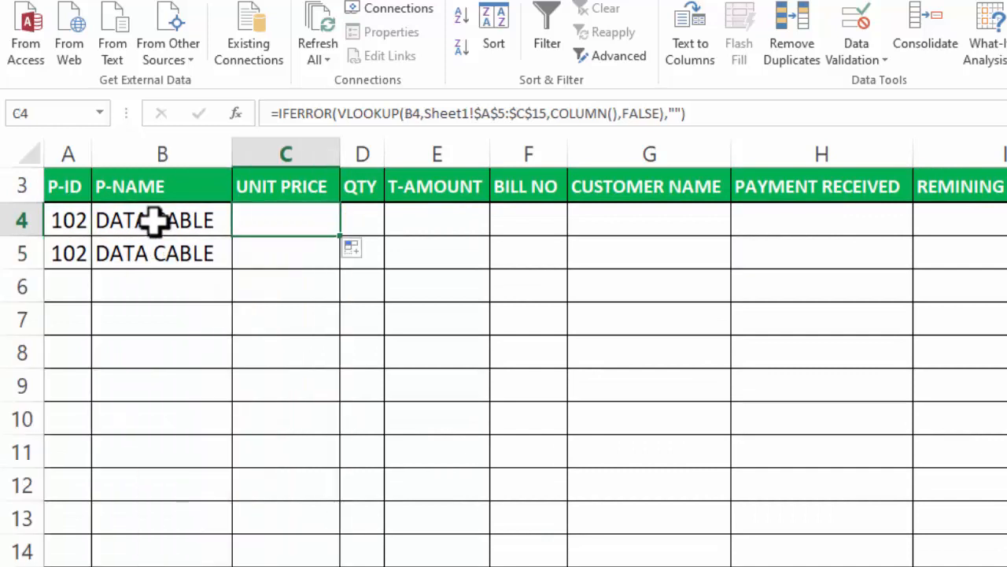
# Lock the lookup value column in the B4 formula by changing A4 to $A4 and enter the formula.
pyautogui.doubleClick(153, 222)
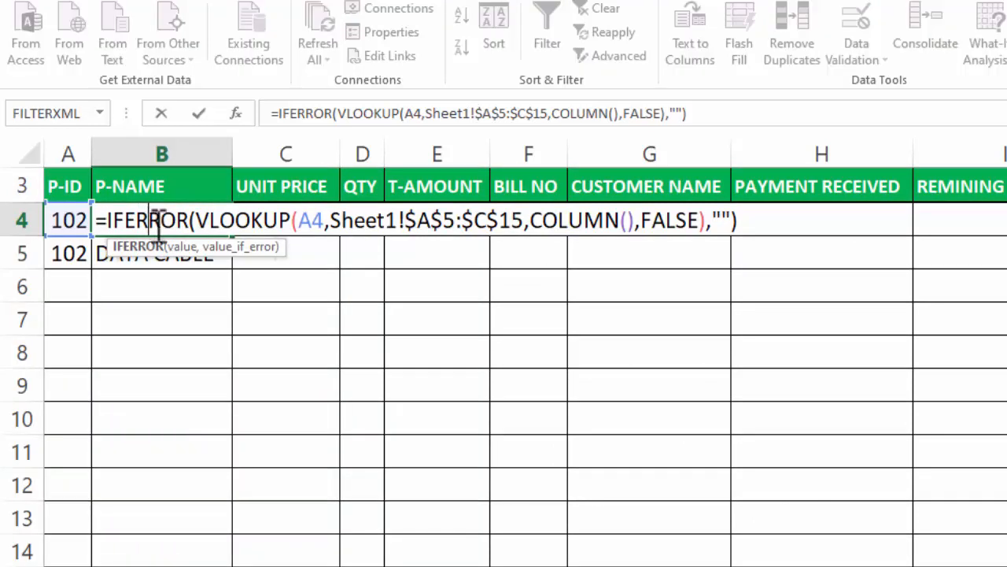
pyautogui.click(300, 227)
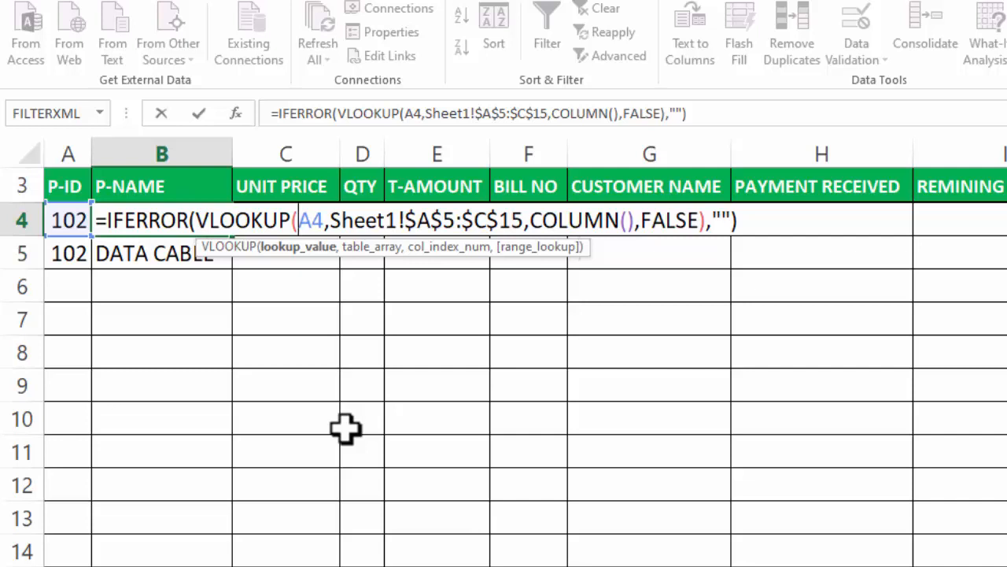
pyautogui.write('$')
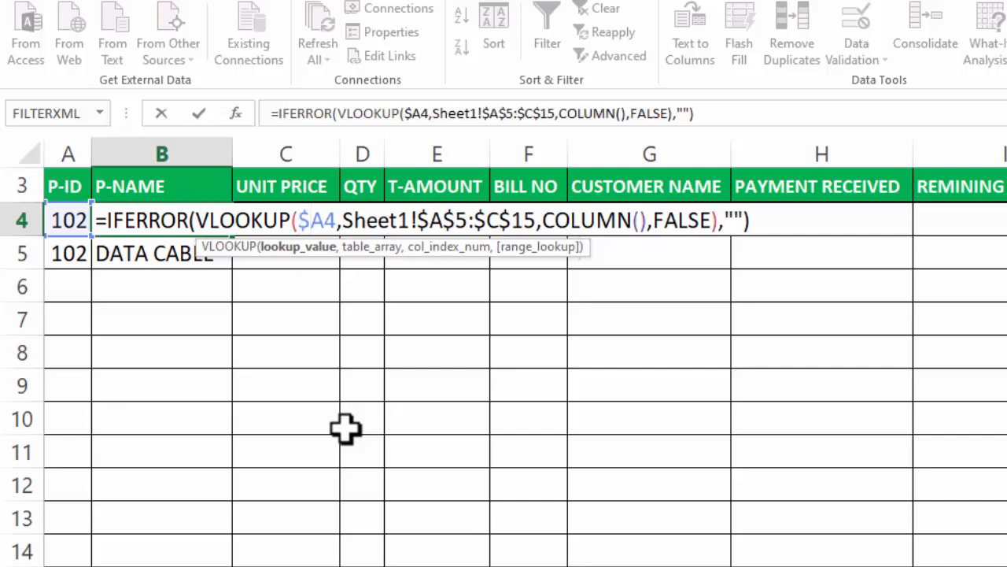
pyautogui.click(758, 221)
pyautogui.press('Return')
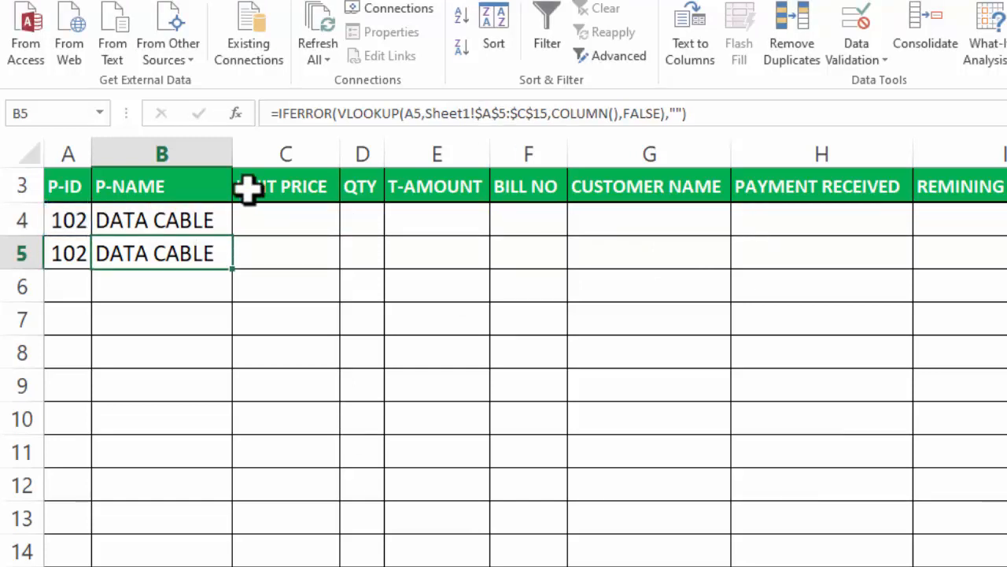
# Fill the corrected lookup formula from B4 down to row 18 and across into the UNIT PRICE column.
pyautogui.click(182, 226)
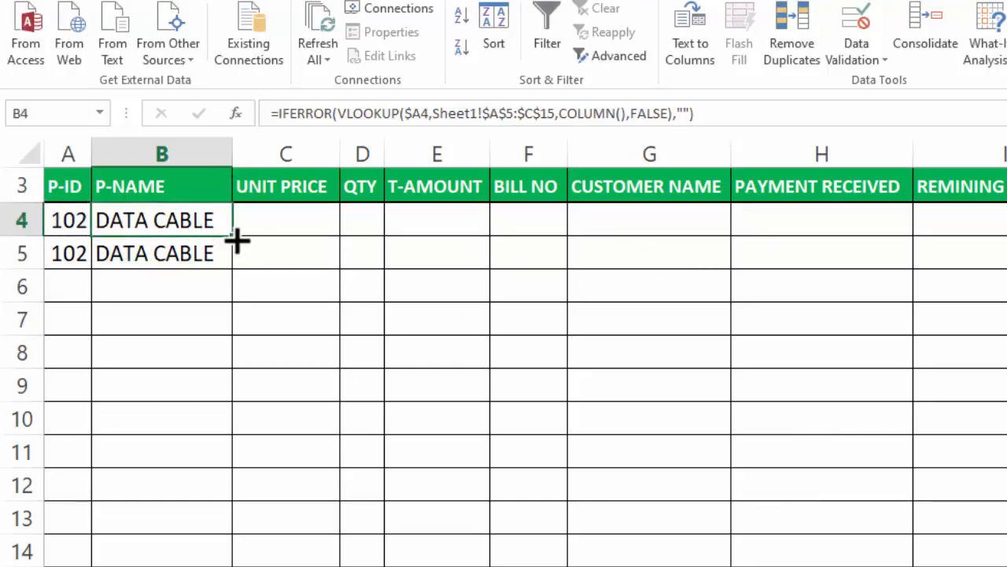
pyautogui.moveTo(237, 242); pyautogui.dragTo(237, 566)
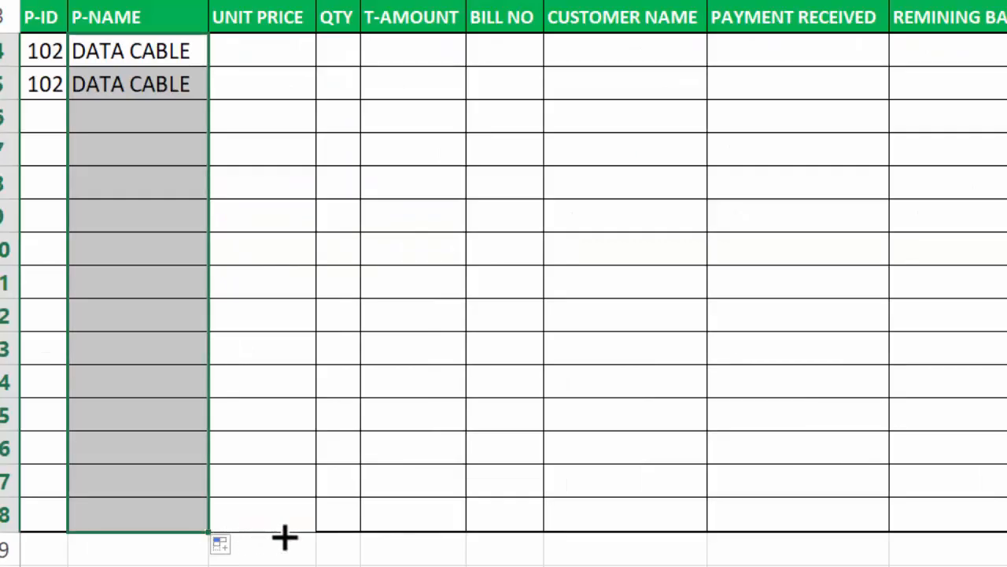
pyautogui.moveTo(285, 538); pyautogui.dragTo(301, 538)
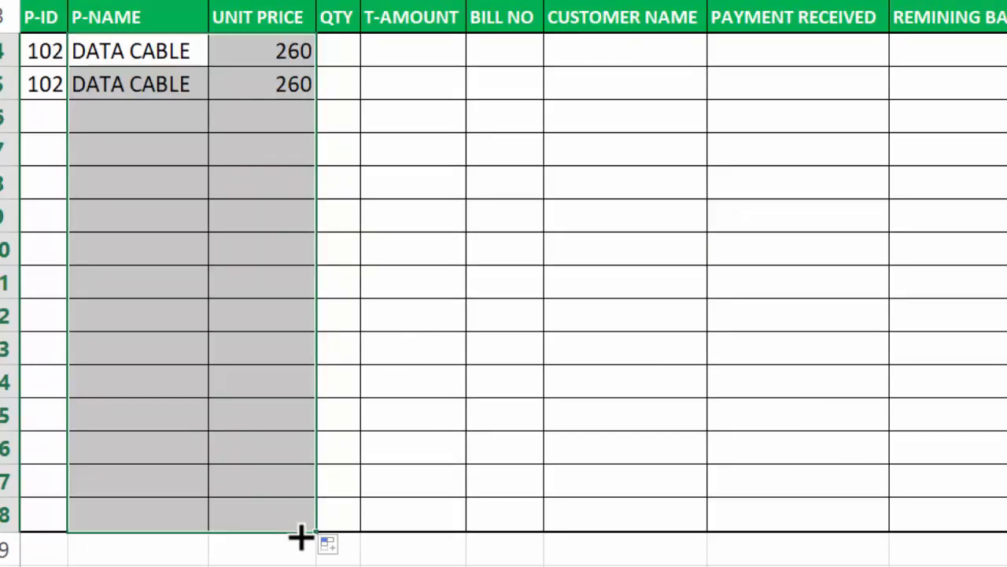
# Set the product IDs in A5:A11 to 103, 104, 105, 107, 106, 107 and 108, and widen the P-NAME column to fit.
pyautogui.click(44, 84)
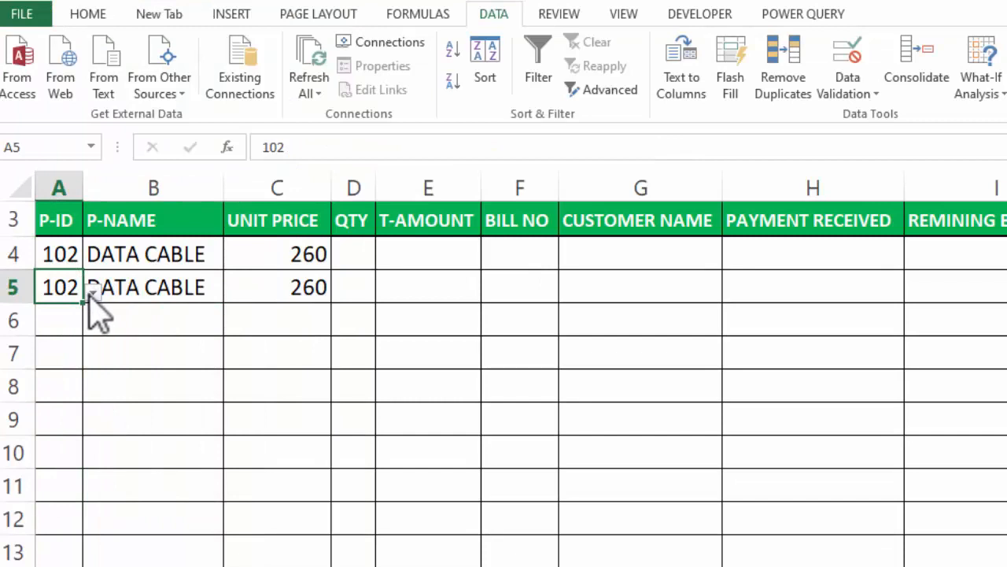
pyautogui.click(92, 291)
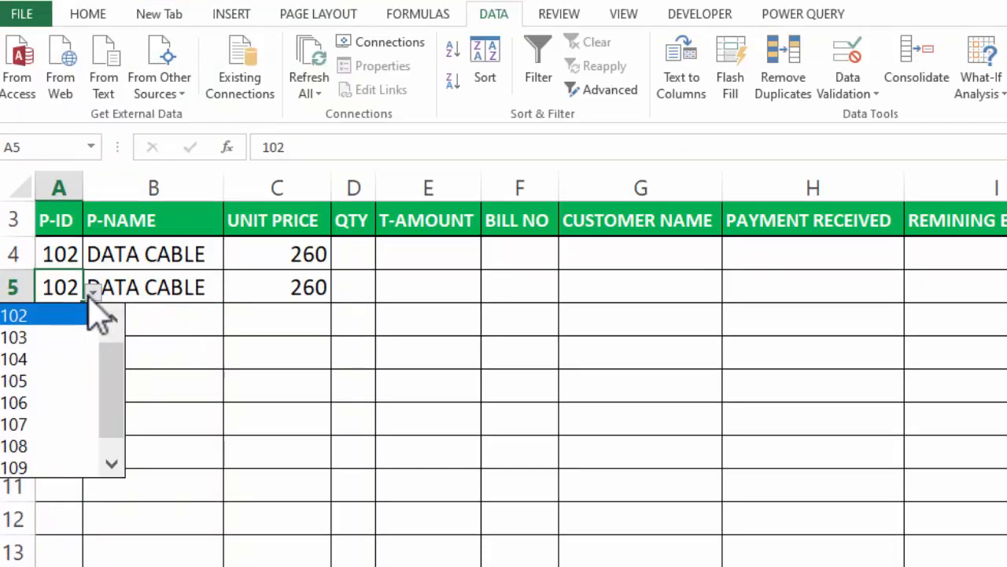
pyautogui.click(65, 337)
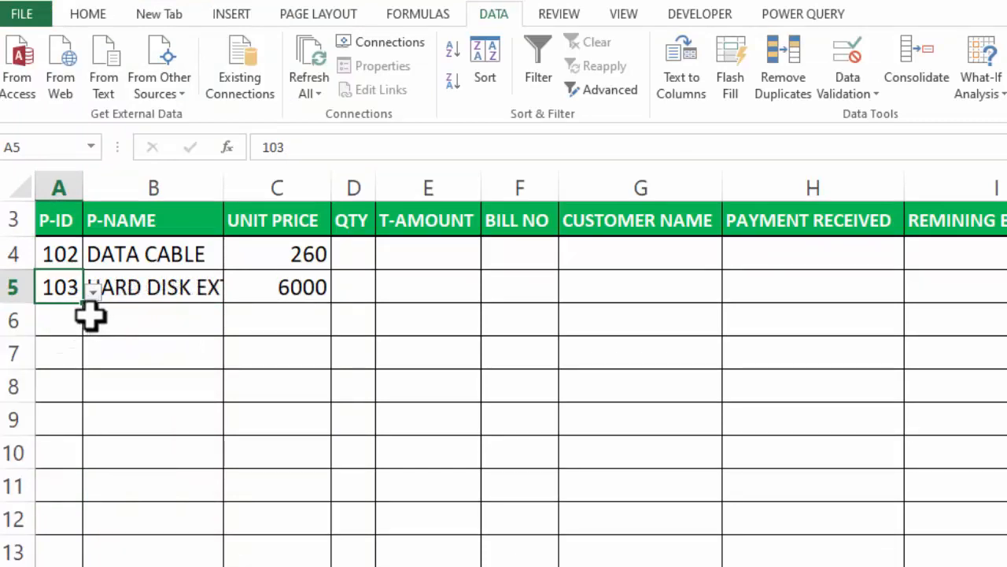
pyautogui.click(82, 317)
pyautogui.click(93, 325)
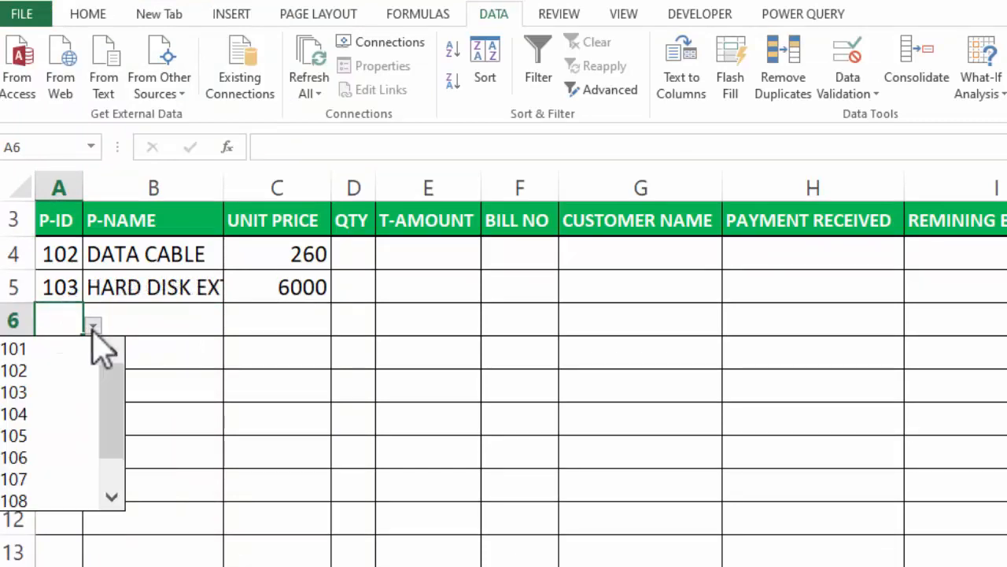
pyautogui.click(66, 416)
pyautogui.click(71, 355)
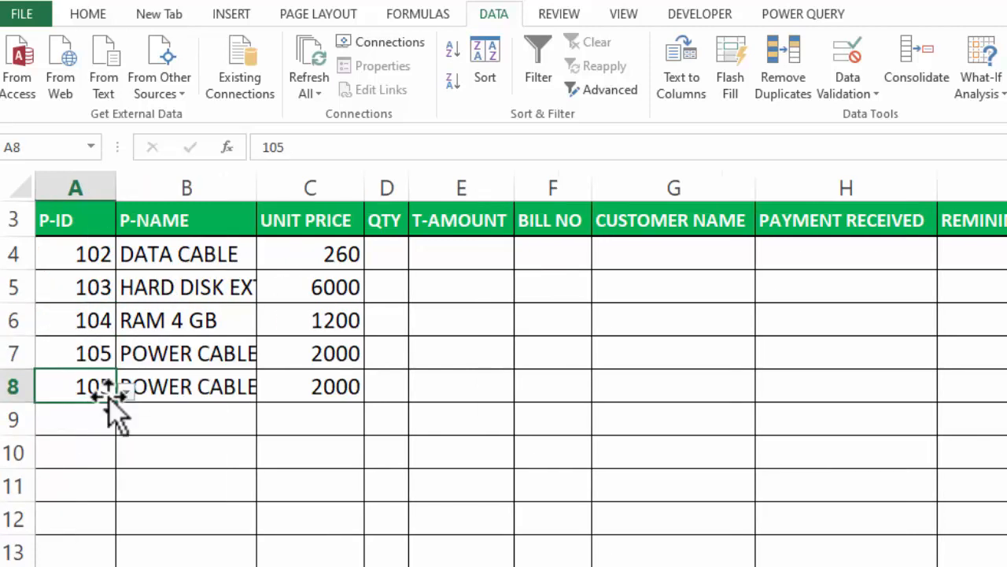
pyautogui.click(126, 390)
pyautogui.click(49, 501)
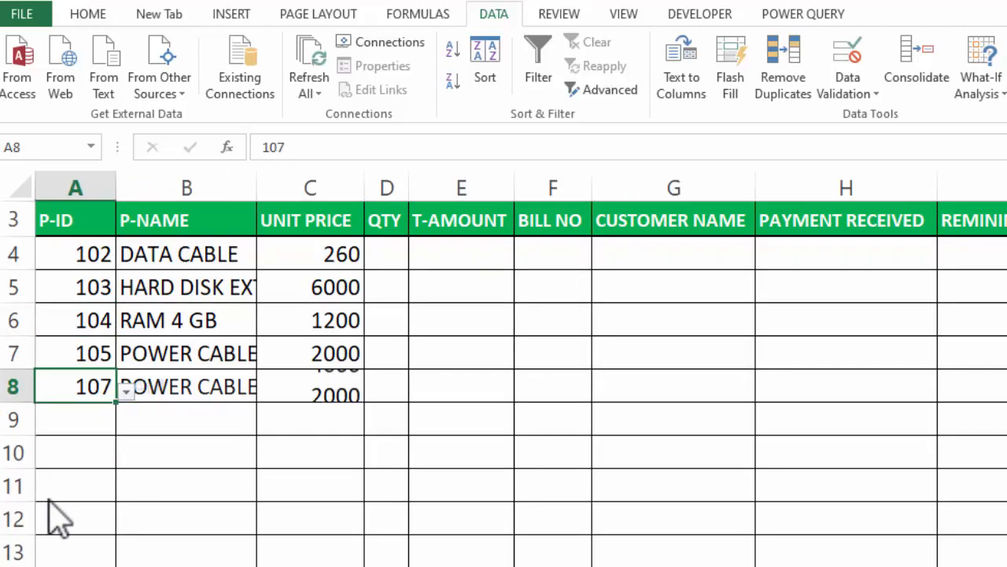
# Enter the quantities 2, 1, 3, 4, 5, 3, 2 and 1 in QTY cells D4:D11.
pyautogui.click(482, 250)
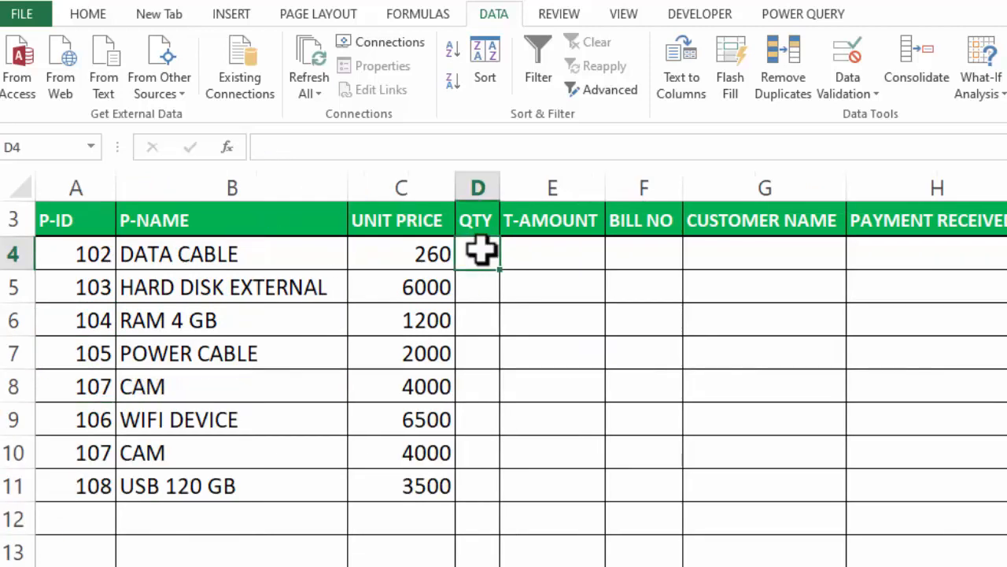
pyautogui.write('2')
pyautogui.press('Return')
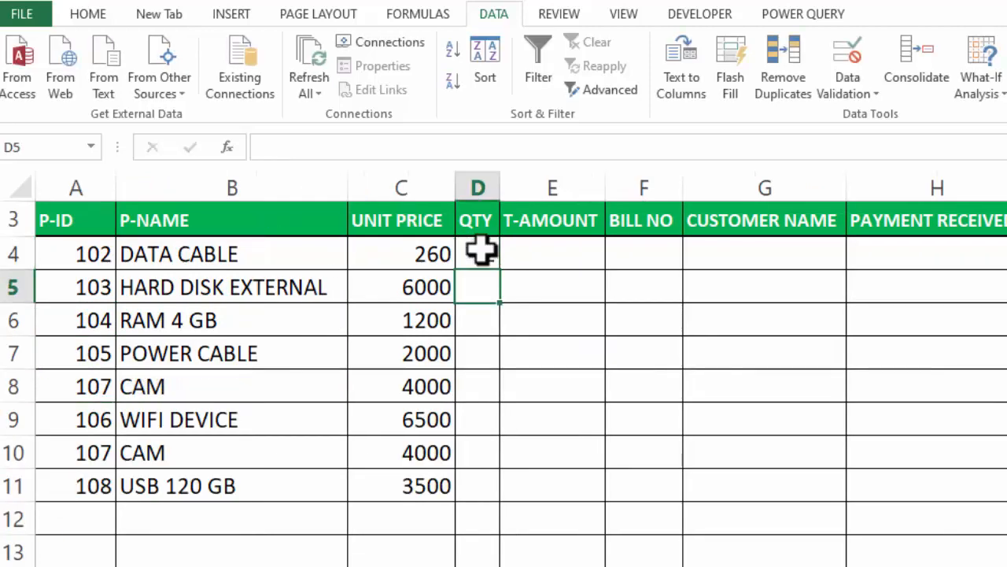
pyautogui.write('1')
# Enter the T-AMOUNT formula =C4*D4 in E4 and fill it down the column.
pyautogui.click(546, 250)
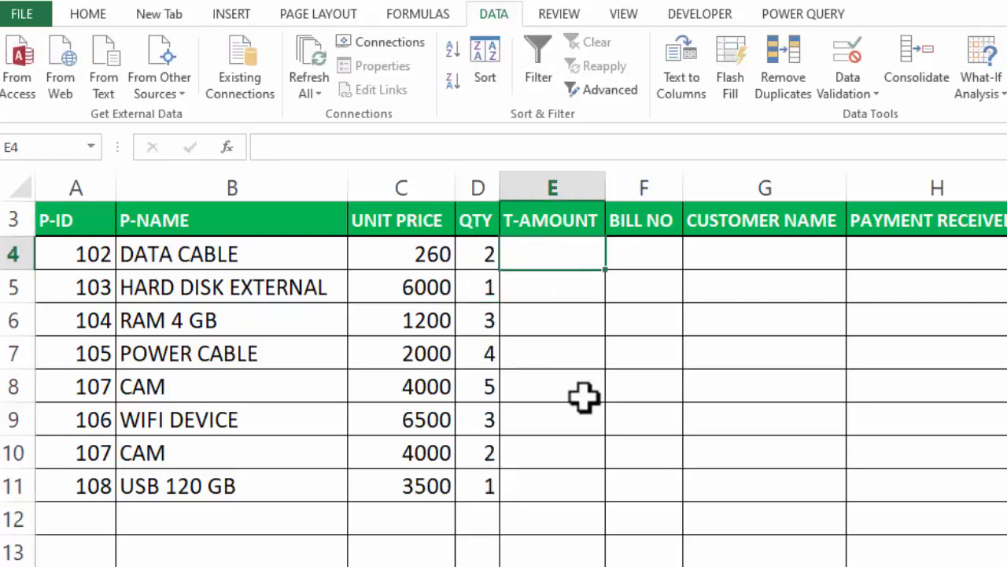
pyautogui.write('=')
pyautogui.click(419, 253)
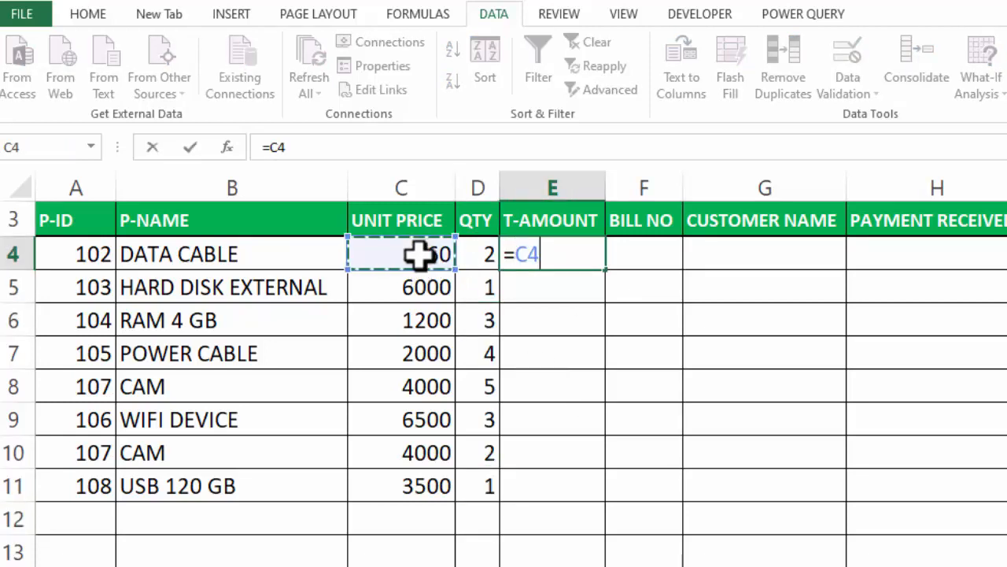
pyautogui.write('*')
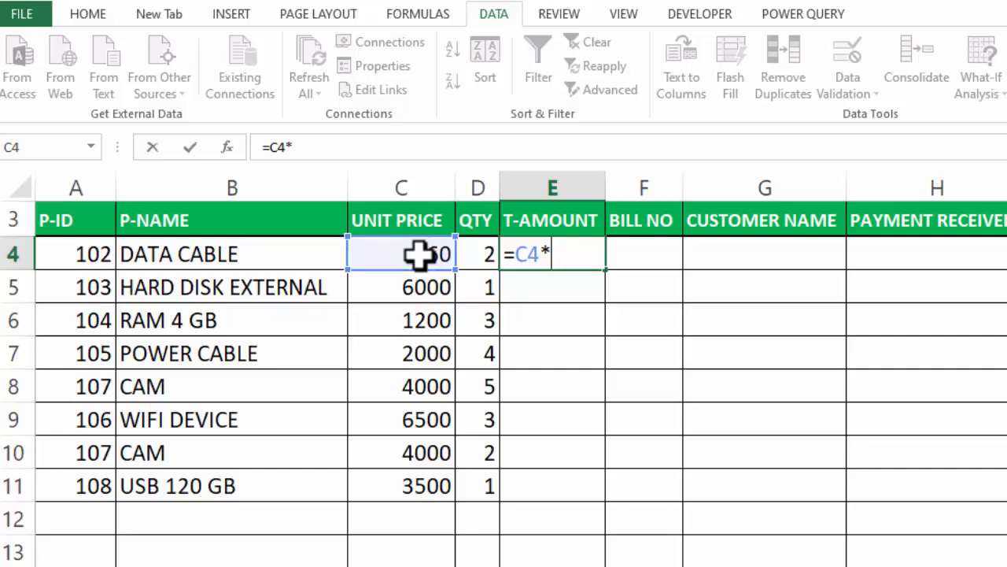
pyautogui.click(469, 255)
pyautogui.press('Return')
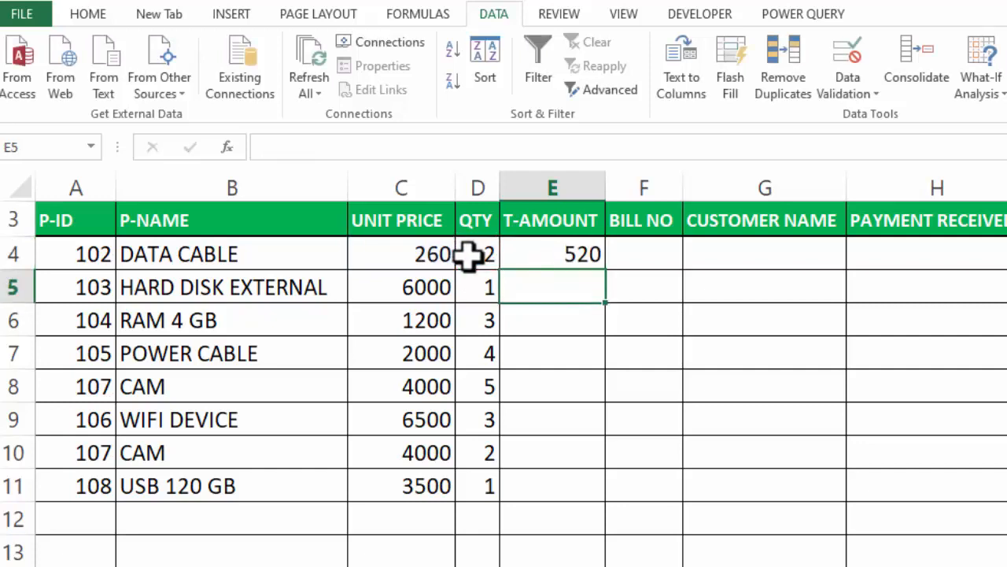
pyautogui.click(523, 260)
pyautogui.doubleClick(603, 268)
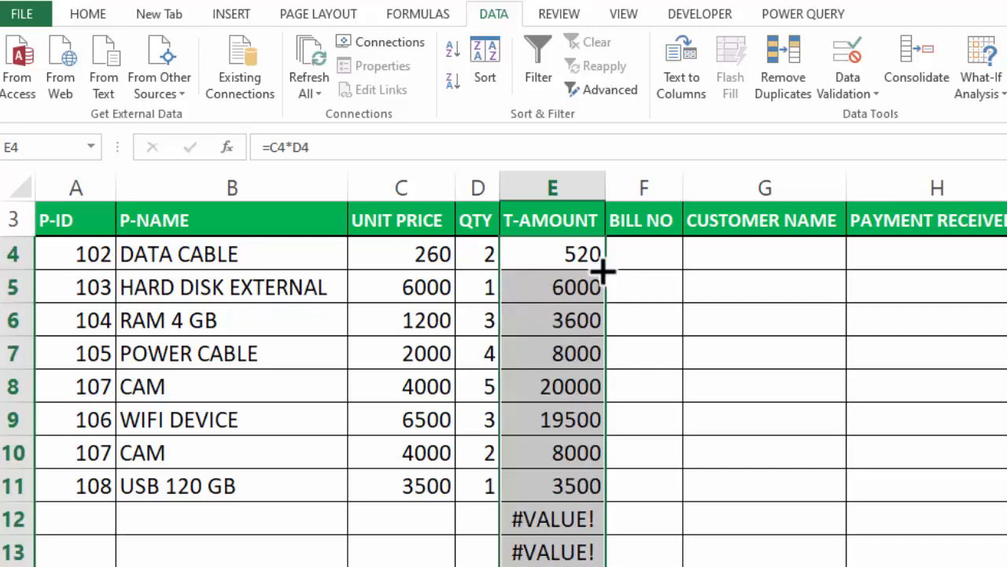
# Change the E4 formula to =IFERROR(C4*D4,"") and fill it down the T-AMOUNT column.
pyautogui.doubleClick(551, 257)
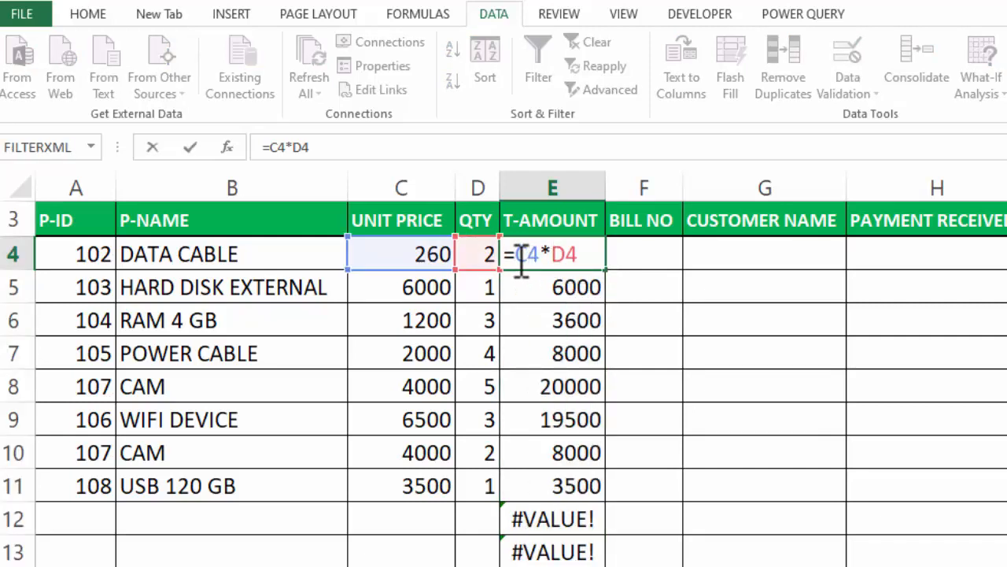
pyautogui.write('IFERROR')
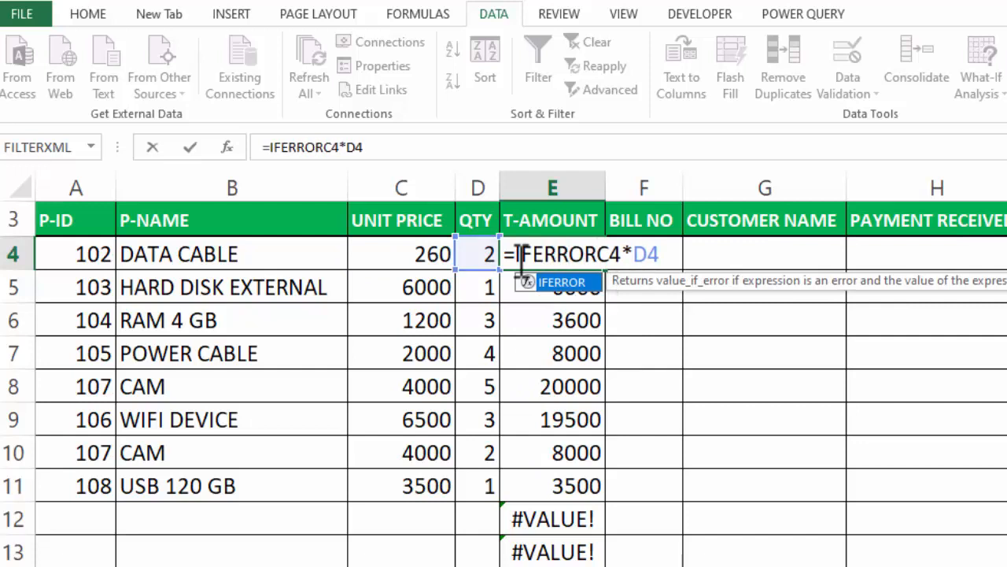
pyautogui.write('(')
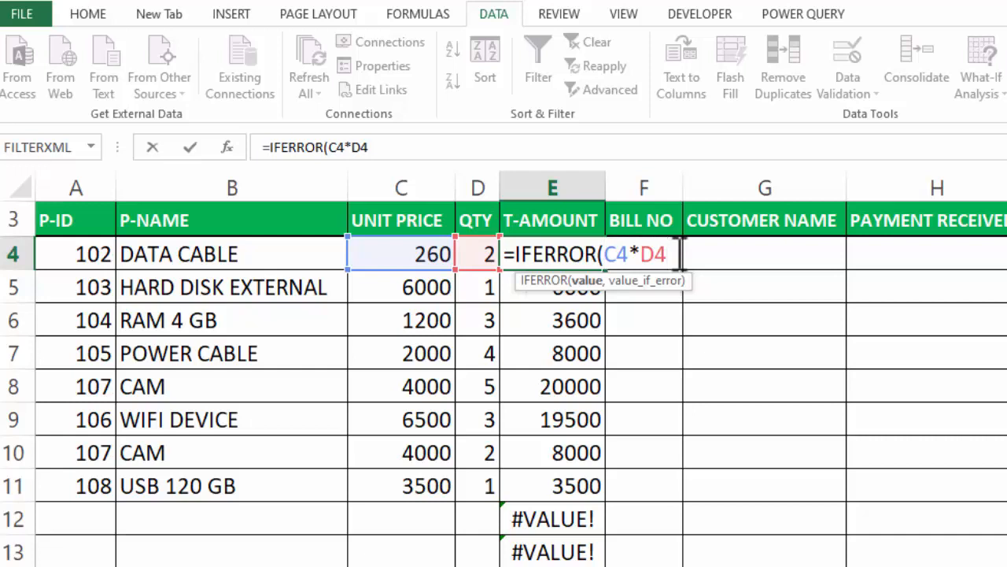
pyautogui.write(',')
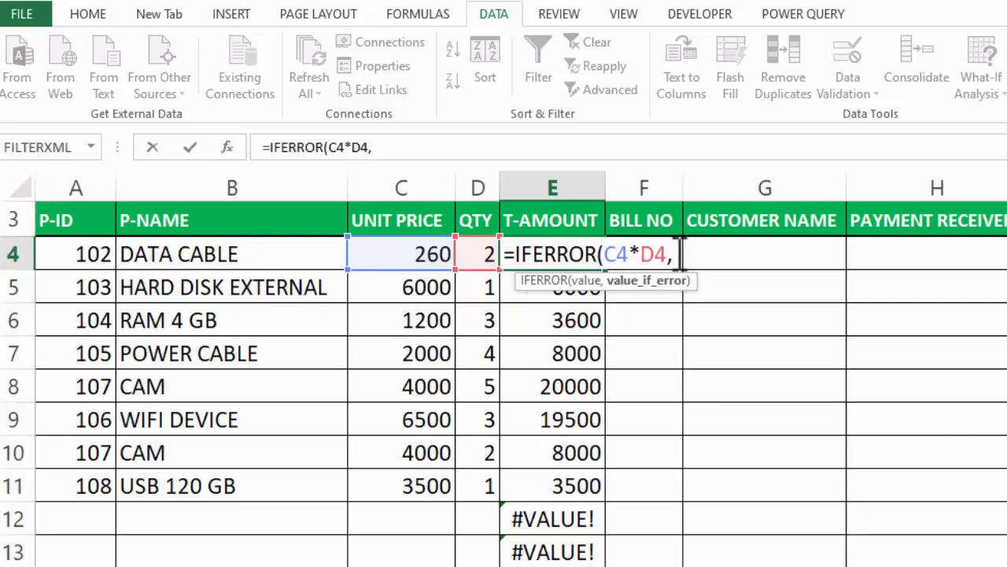
pyautogui.write('"")')
pyautogui.press('Return')
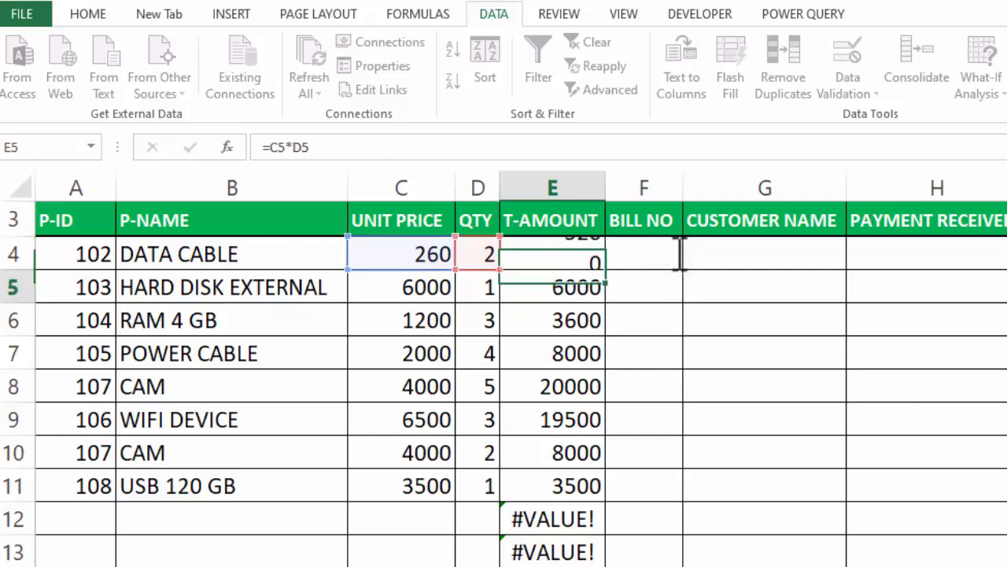
pyautogui.click(591, 253)
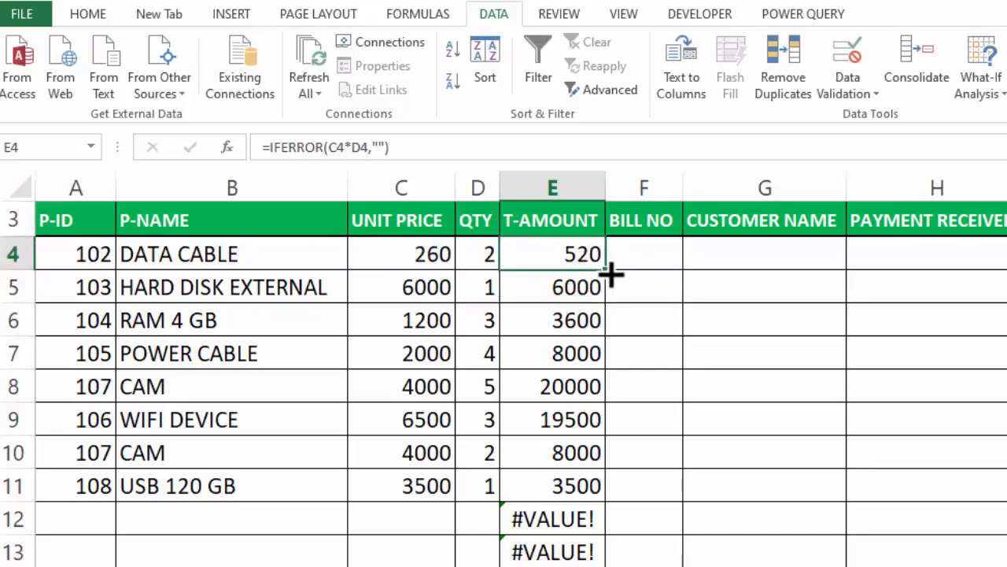
pyautogui.doubleClick(607, 270)
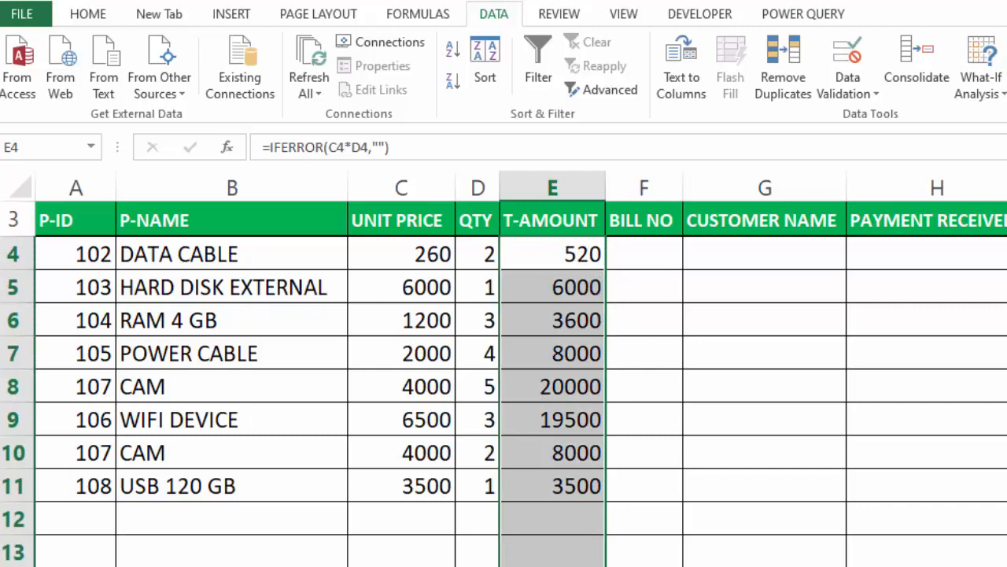
# Number the bills in F4:F11 from 1 to 8 by entering 1 and 2 and extending the series.
pyautogui.click(652, 253)
pyautogui.write('1')
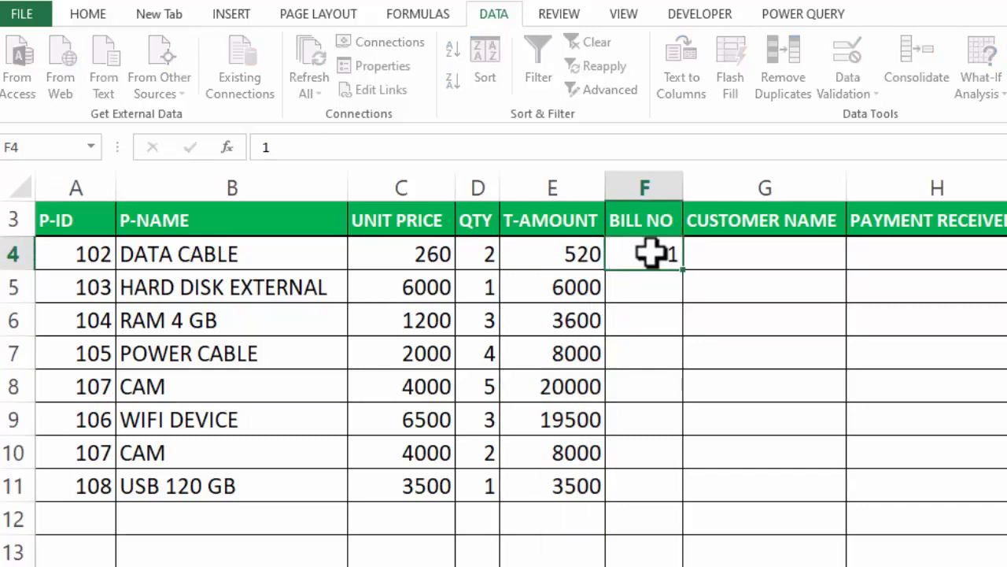
pyautogui.press('Return')
pyautogui.write('2')
pyautogui.press('Return')
pyautogui.moveTo(650, 253); pyautogui.dragTo(653, 275)
pyautogui.moveTo(687, 308); pyautogui.dragTo(667, 492)
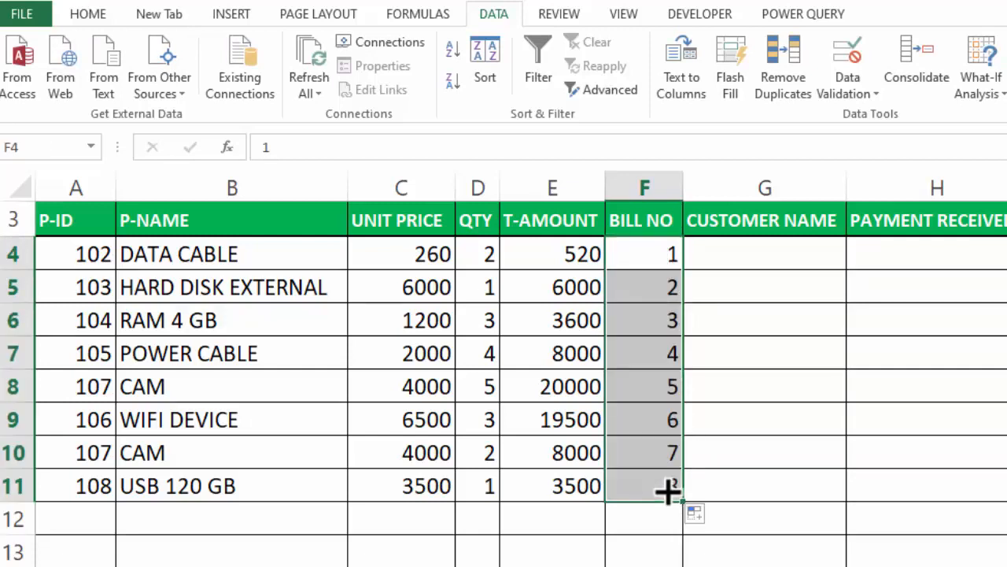
# Enter the customer names in G4:G11 and payments received of 520, 6000, 1200, 2000, 3000, 5000, 4000 and 2000 in H4:H11.
pyautogui.click(782, 262)
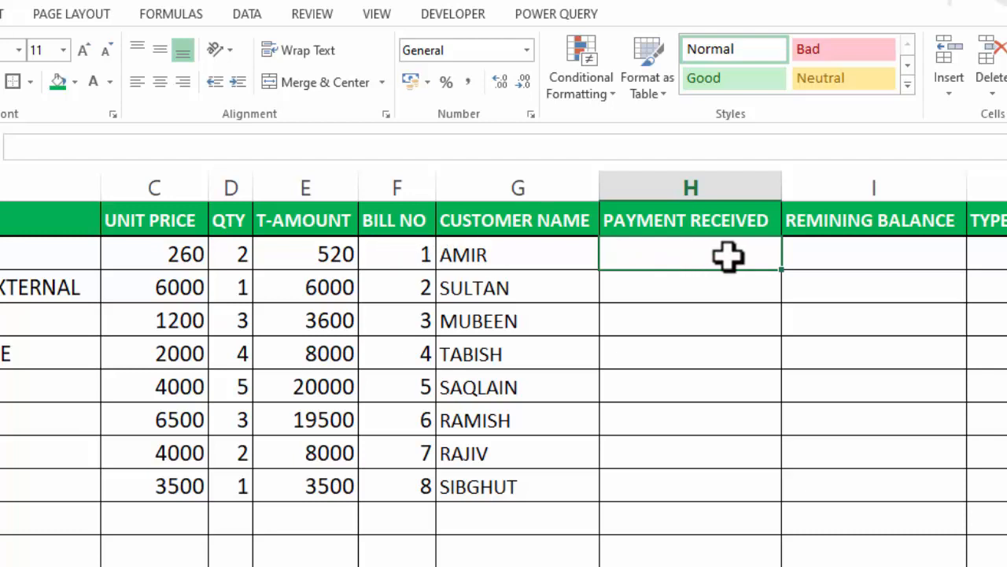
pyautogui.write('520')
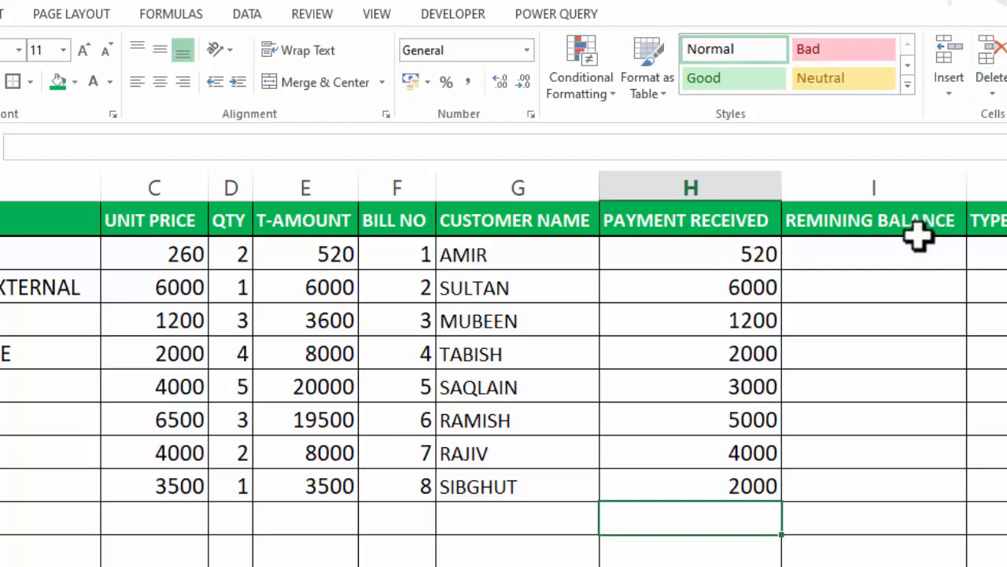
# Calculate the remaining balance in I4 with the formula =E4-H4.
pyautogui.click(890, 270)
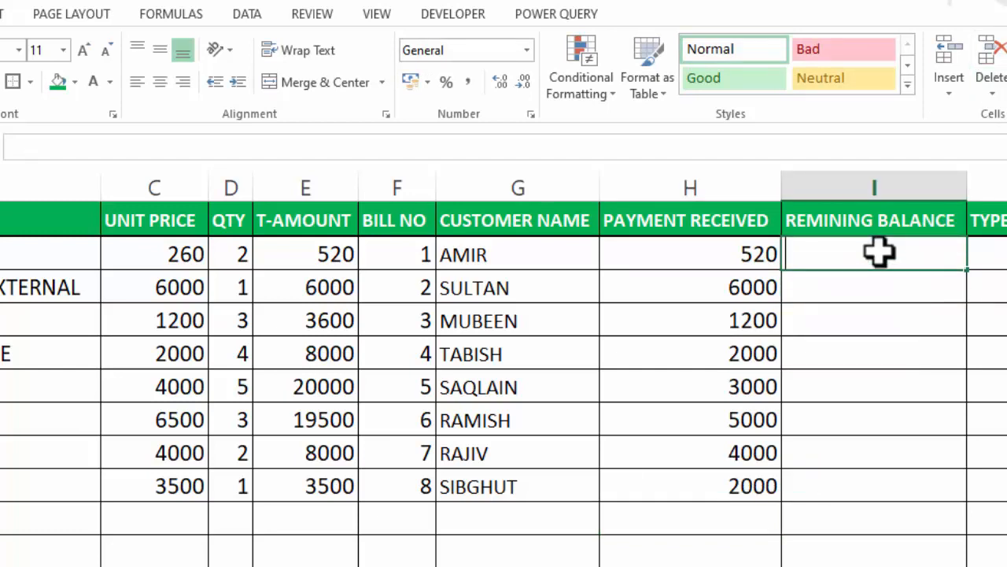
pyautogui.write('=')
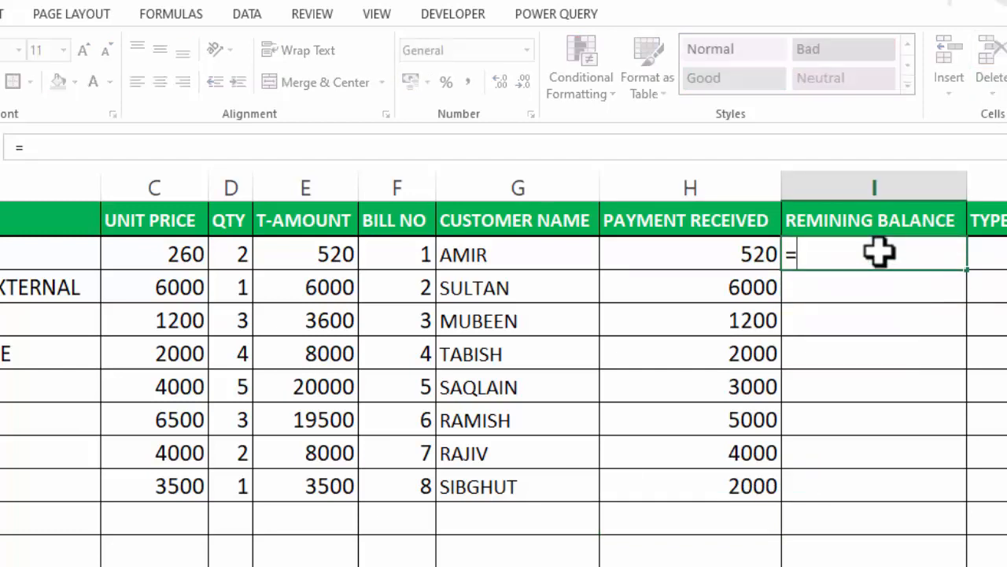
pyautogui.click(337, 252)
pyautogui.write('-')
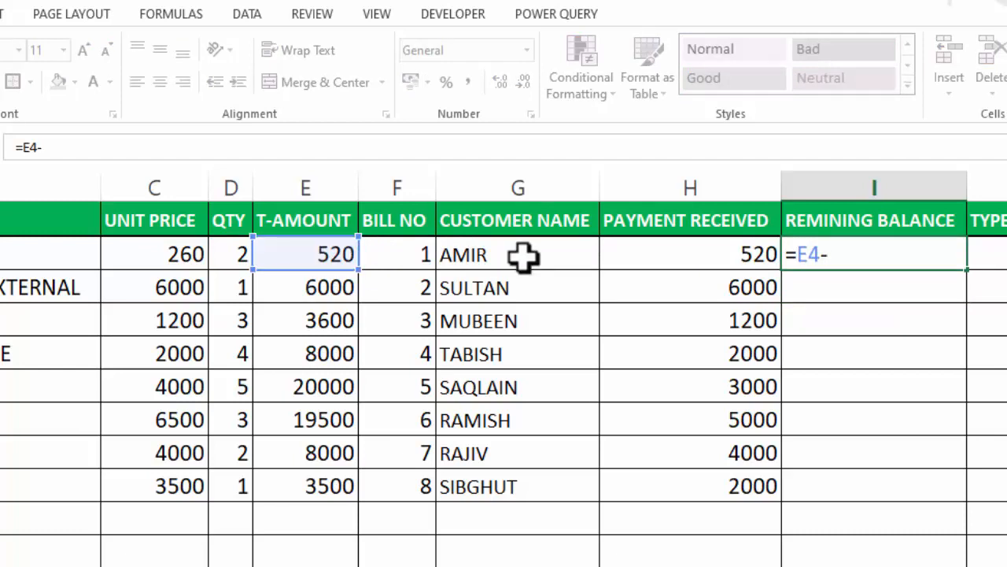
pyautogui.click(646, 254)
pyautogui.press('Return')
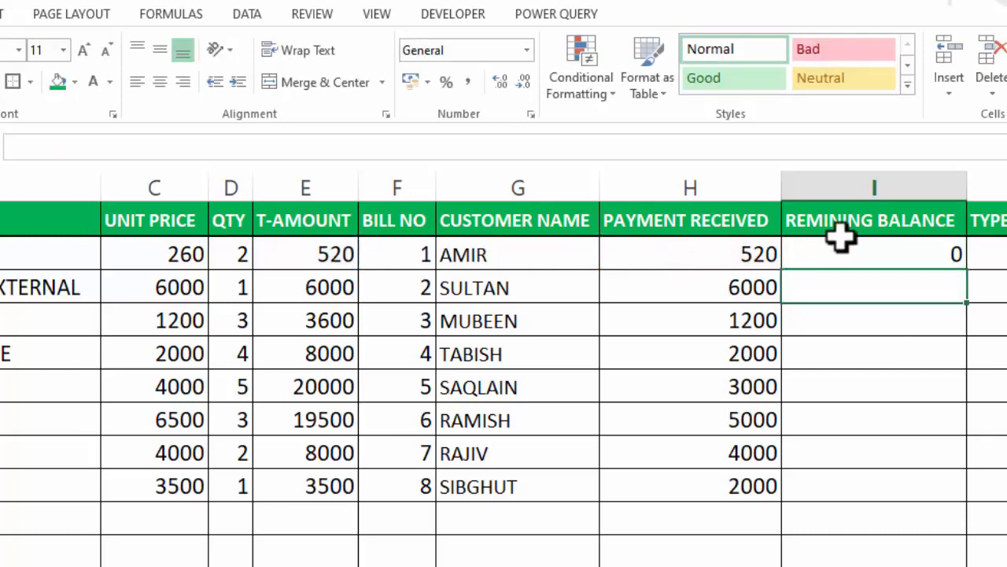
# Change the I4 formula to =IFERROR(E4-H4,"") and fill it down the REMINING BALANCE column.
pyautogui.click(873, 248)
pyautogui.doubleClick(967, 269)
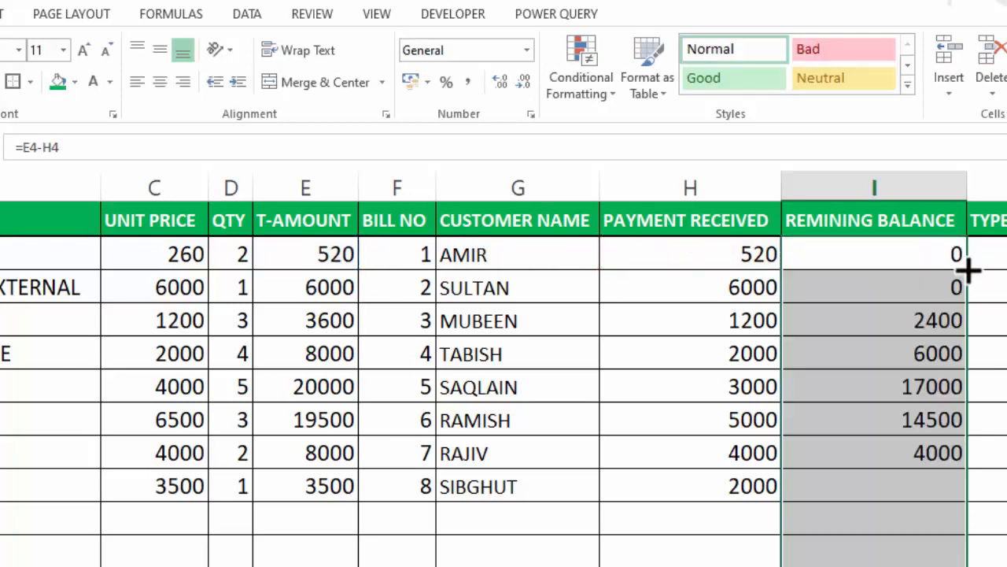
pyautogui.doubleClick(863, 253)
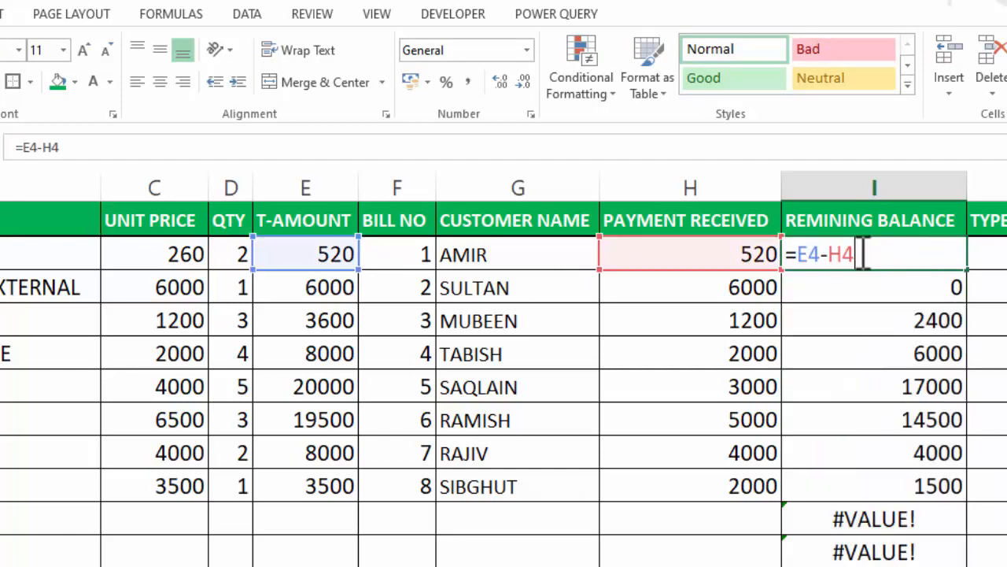
pyautogui.click(795, 254)
pyautogui.write('IFERROR')
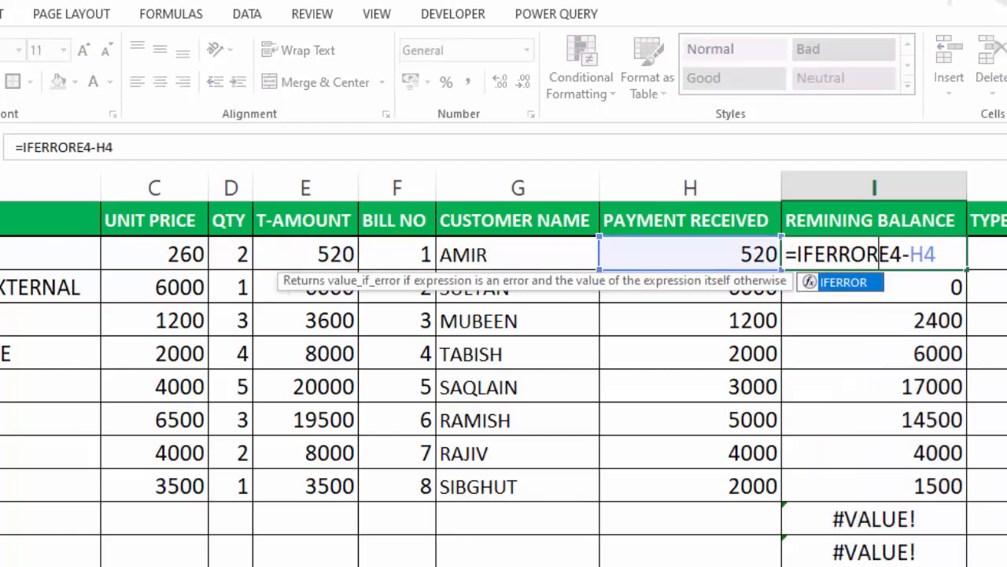
pyautogui.write('(E4-H4')
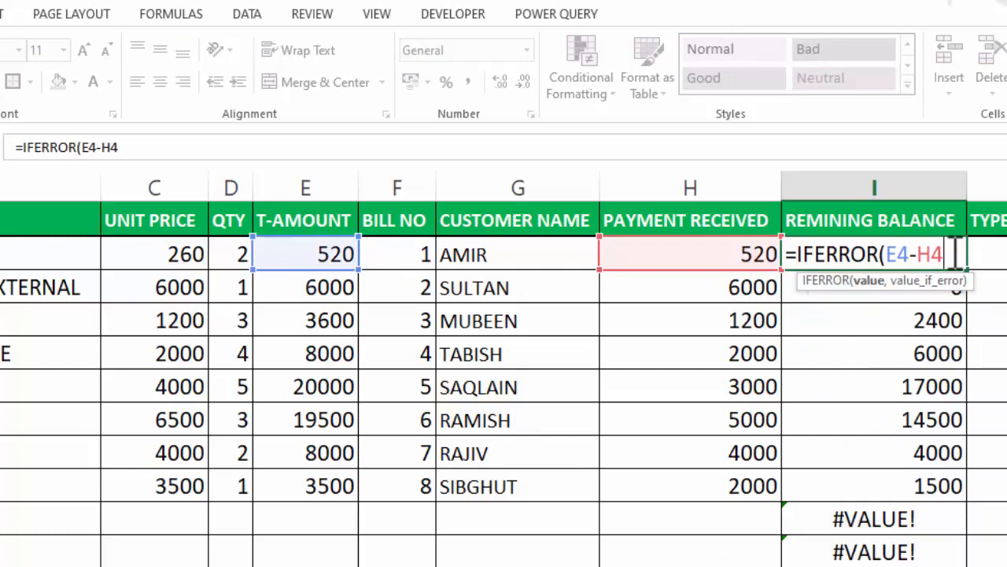
pyautogui.write(',')
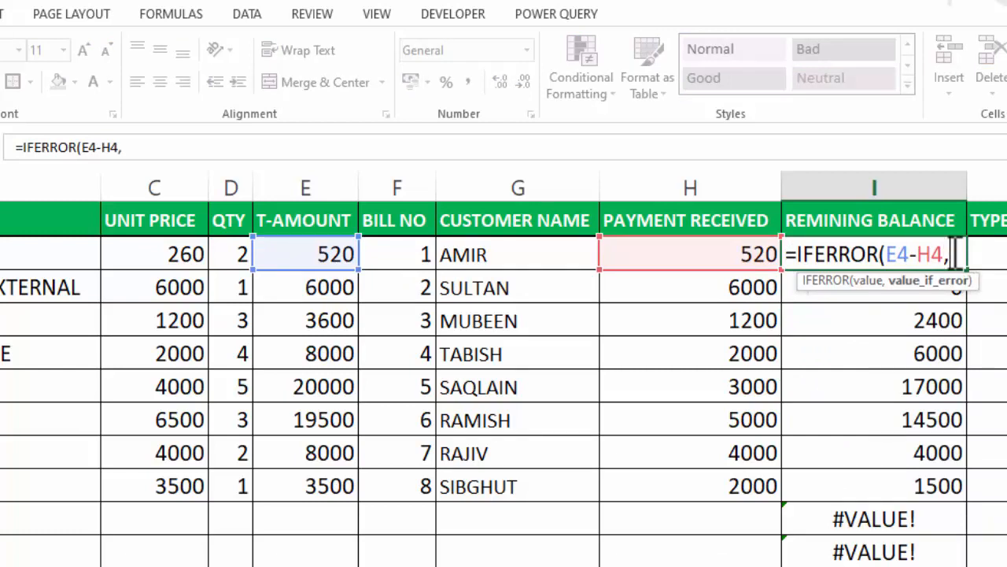
pyautogui.write('"")')
pyautogui.press('Return')
pyautogui.click(934, 252)
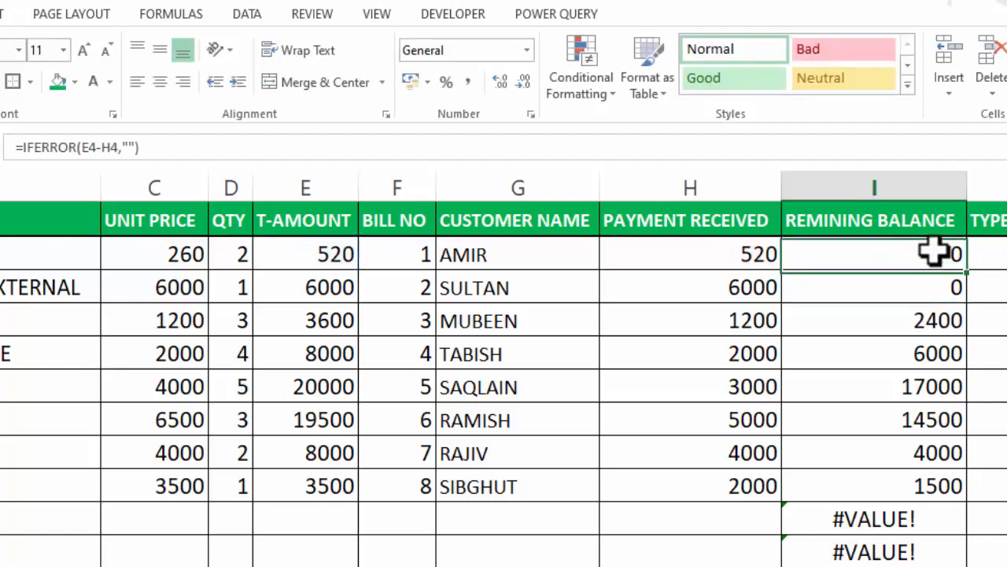
pyautogui.doubleClick(969, 271)
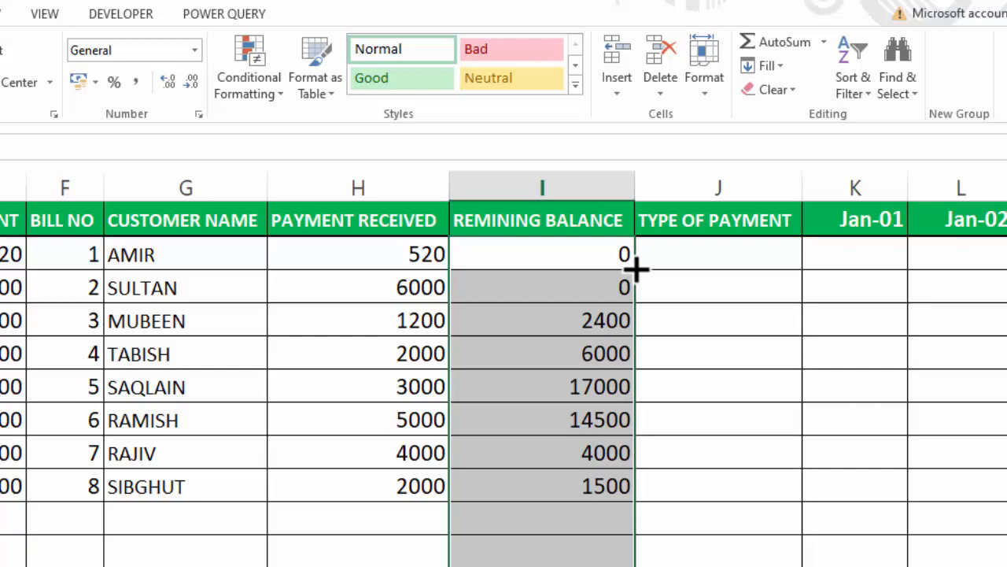
# Format the REMINING BALANCE values in comma style with no decimal places.
pyautogui.click(135, 82)
pyautogui.click(167, 82)
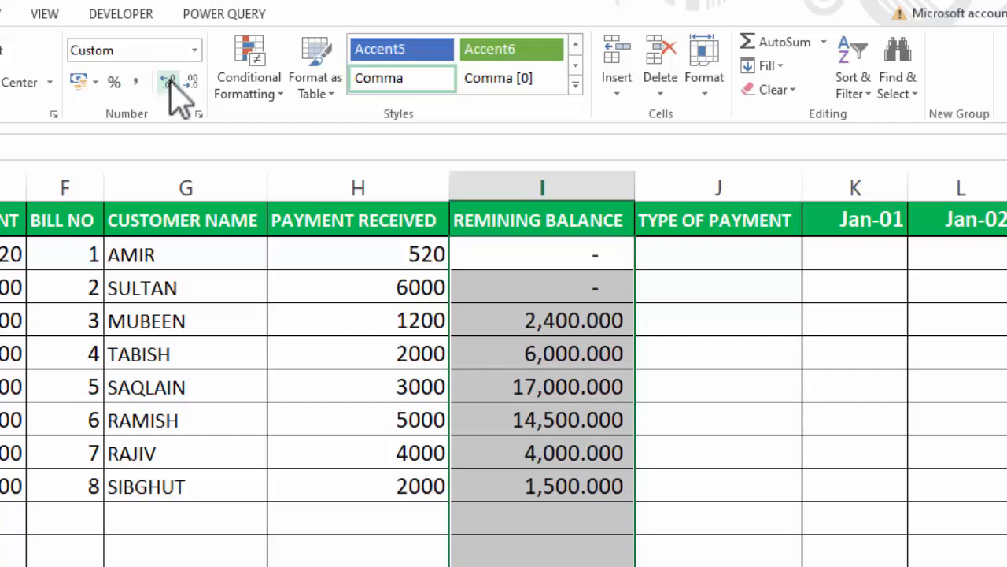
pyautogui.click(193, 82)
pyautogui.click(193, 82)
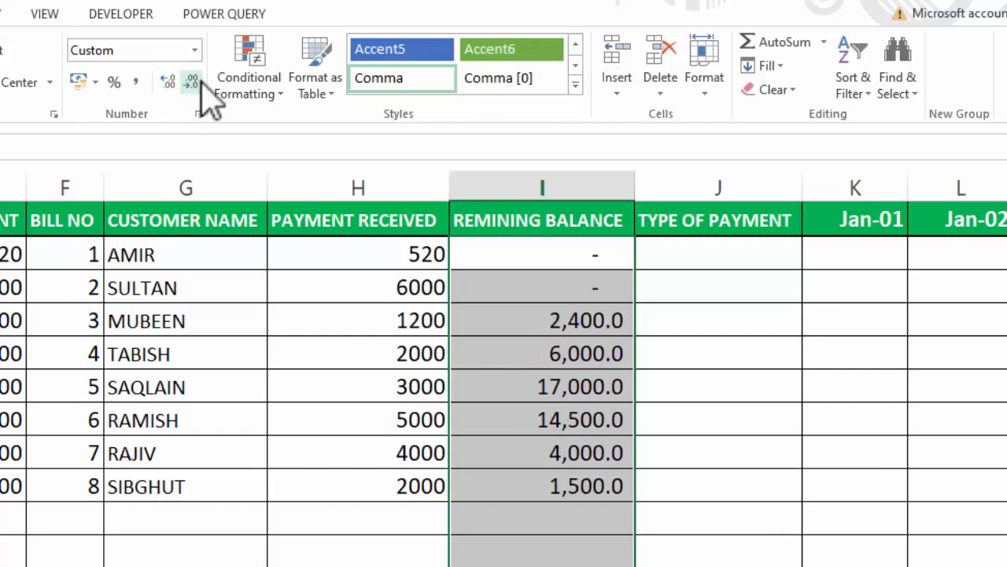
pyautogui.click(192, 82)
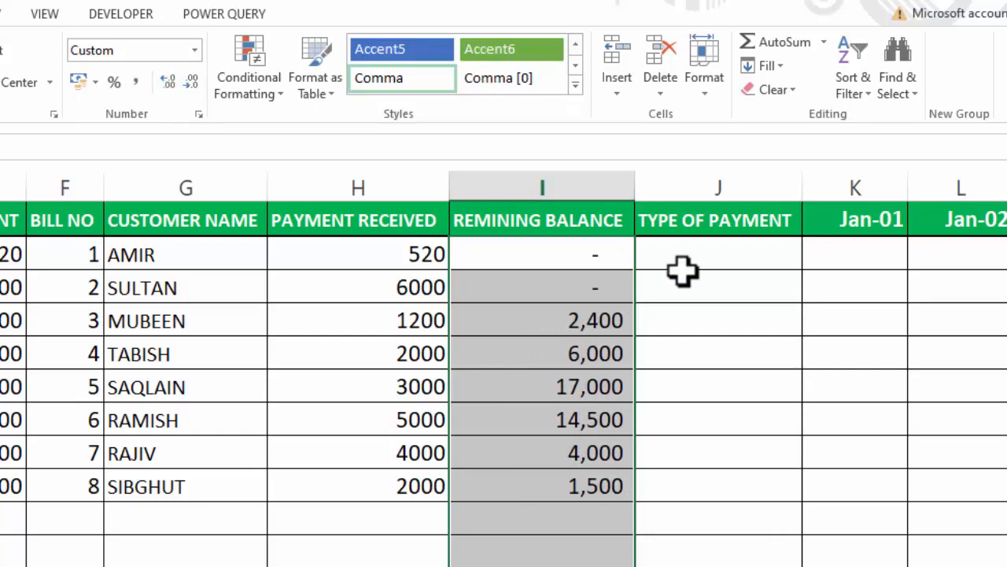
# Enter =IF(E4=H4,"CLEAR","CR") in J4 and fill it down the TYPE OF PAYMENT column.
pyautogui.click(683, 272)
pyautogui.click(682, 263)
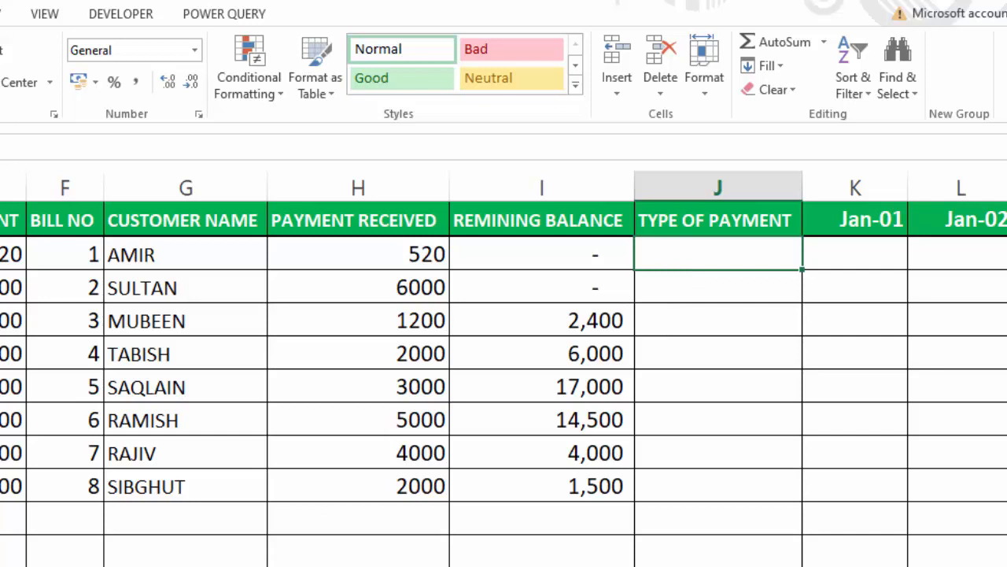
pyautogui.write('=')
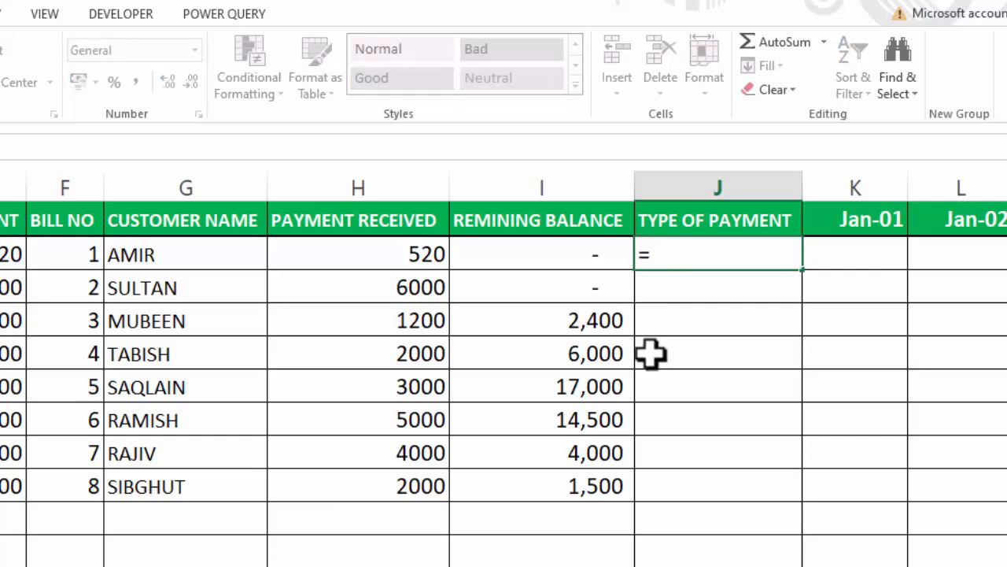
pyautogui.write('IF(')
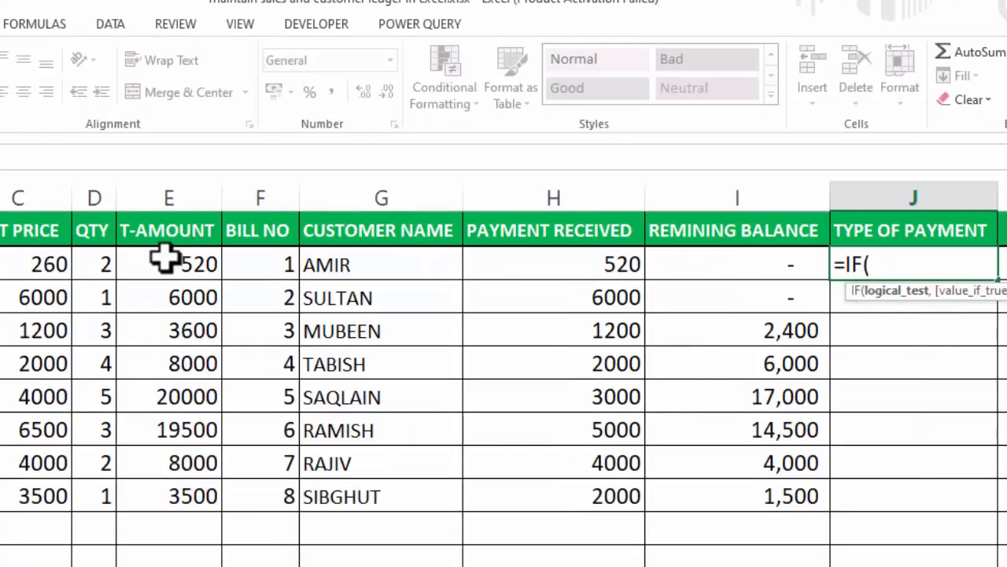
pyautogui.click(166, 260)
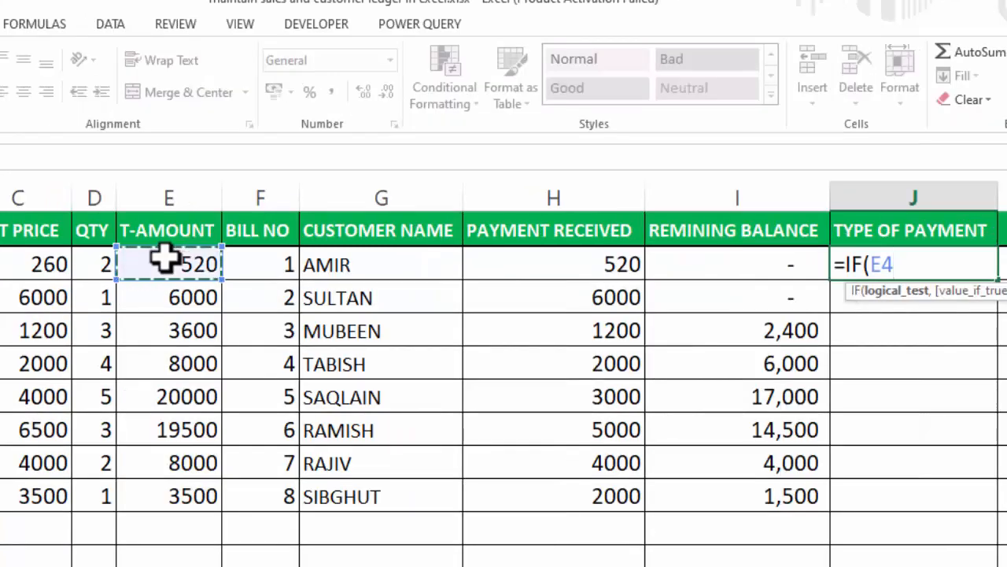
pyautogui.write('=')
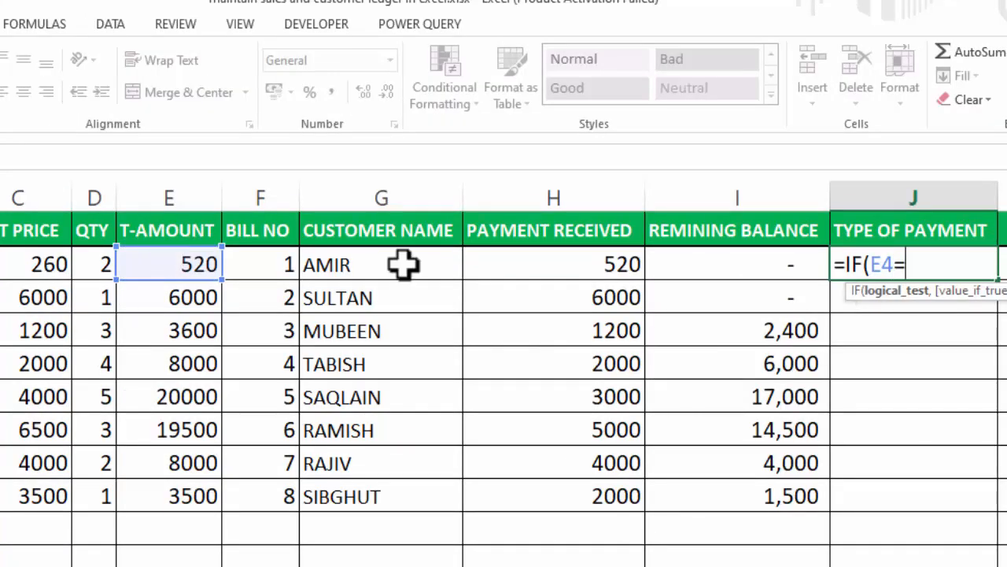
pyautogui.click(607, 264)
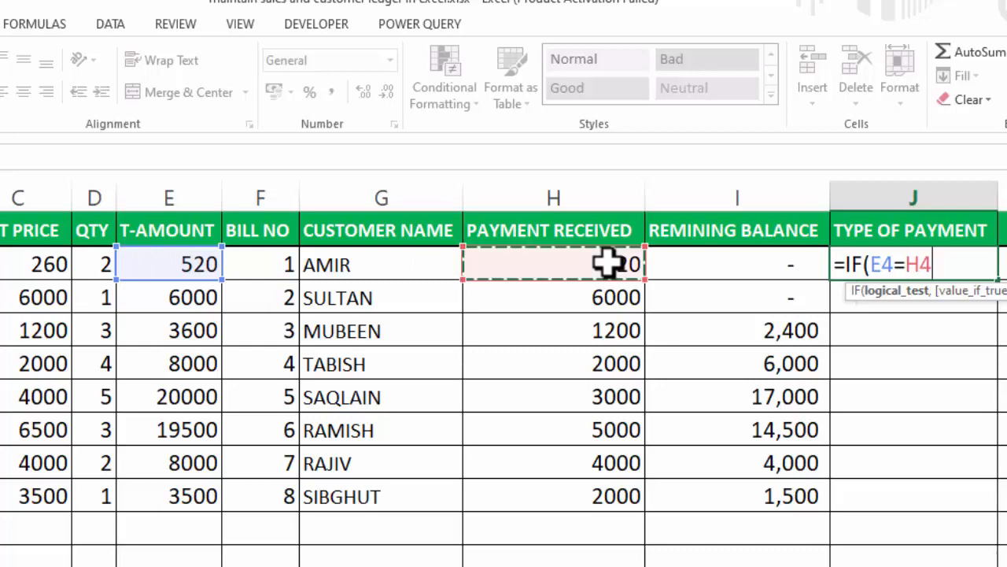
pyautogui.write(',')
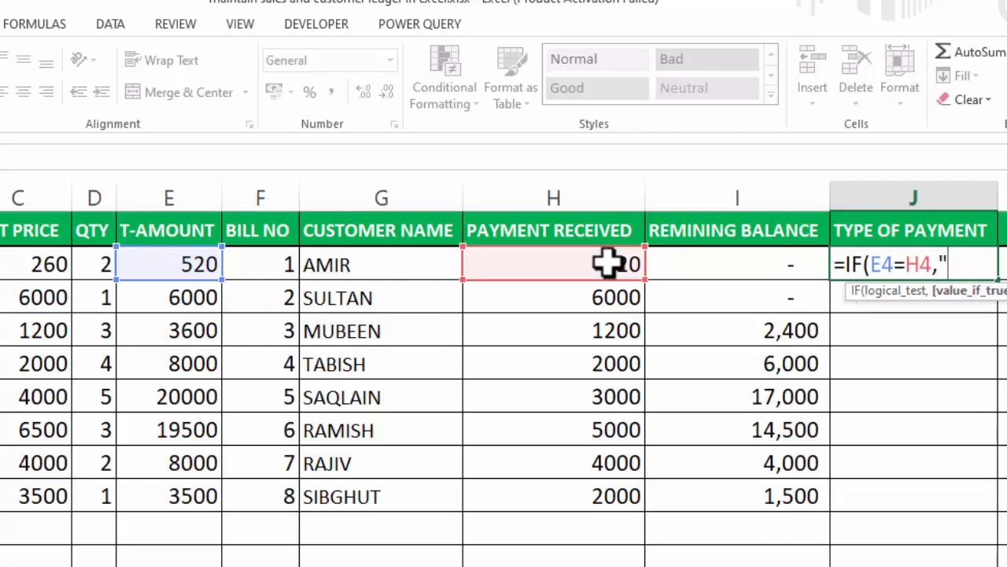
pyautogui.write('"CLEAR')
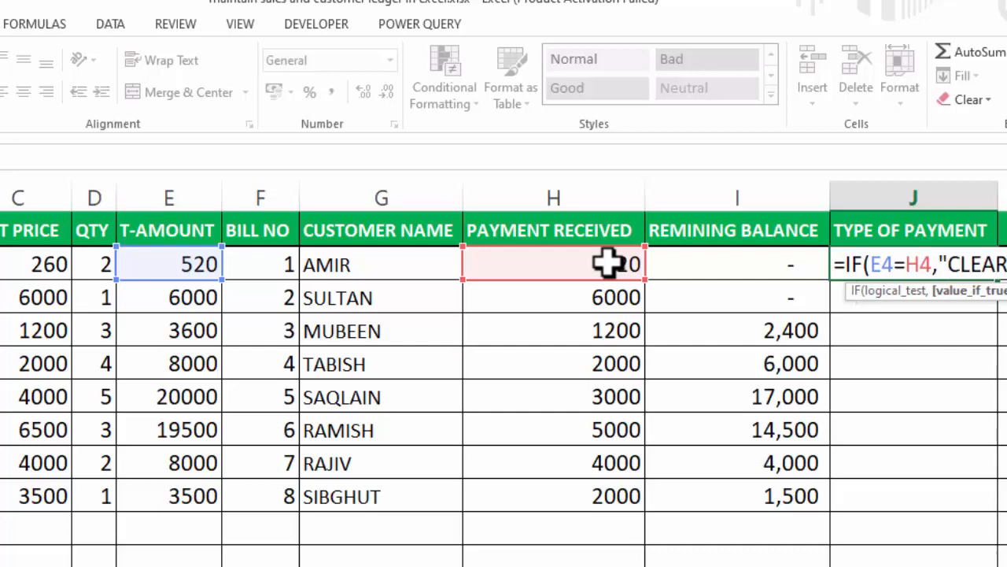
pyautogui.write('",')
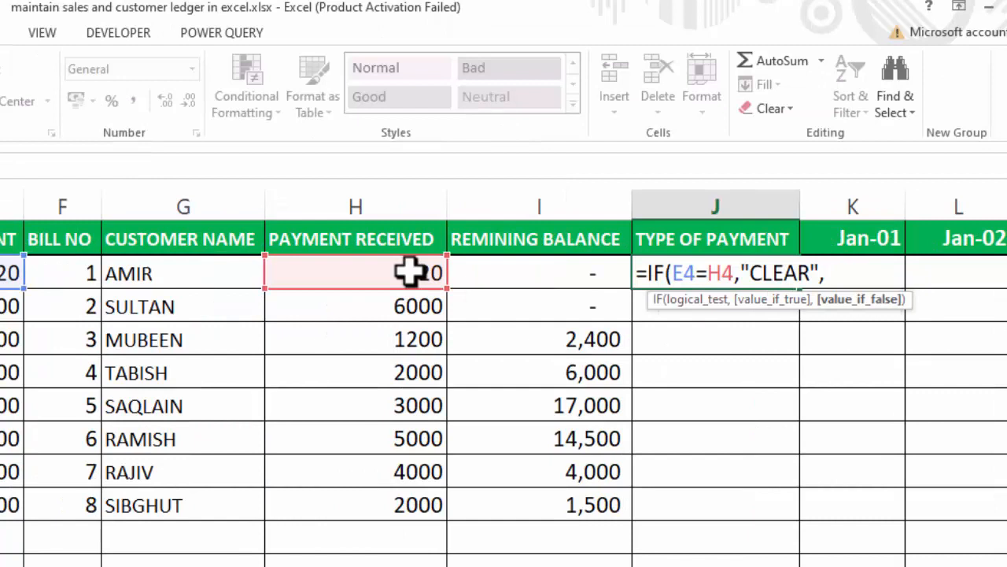
pyautogui.write('"CR')
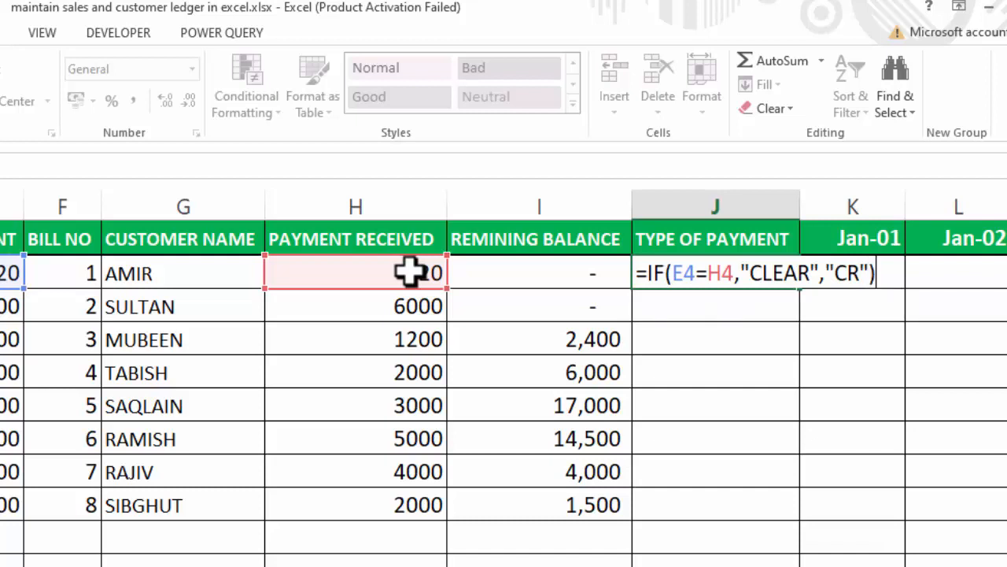
pyautogui.press('Return')
pyautogui.click(757, 273)
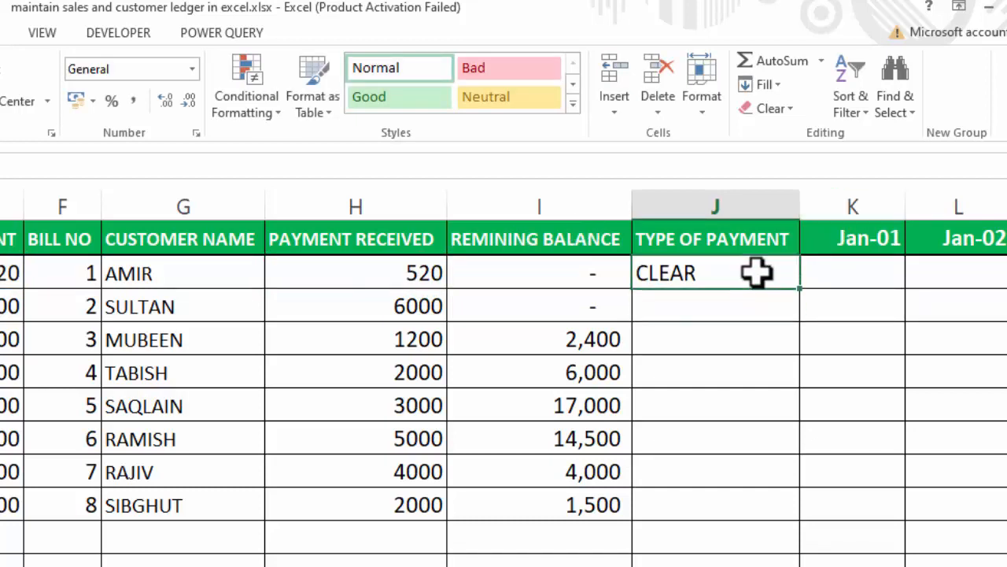
pyautogui.doubleClick(804, 292)
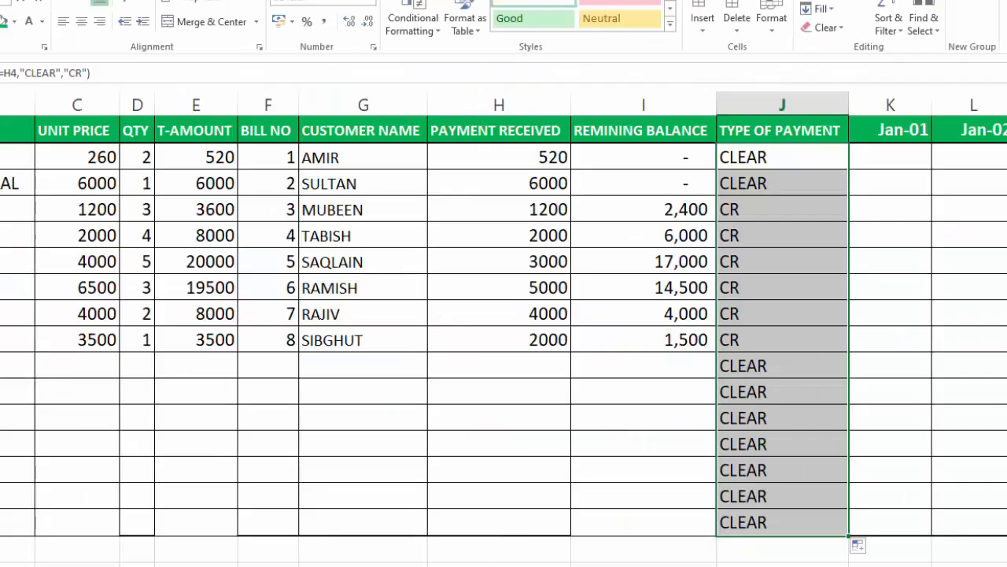
# Record the payment of 520 for bill 1 under Jan-01 in K4.
pyautogui.hscroll(3, 678, 118)
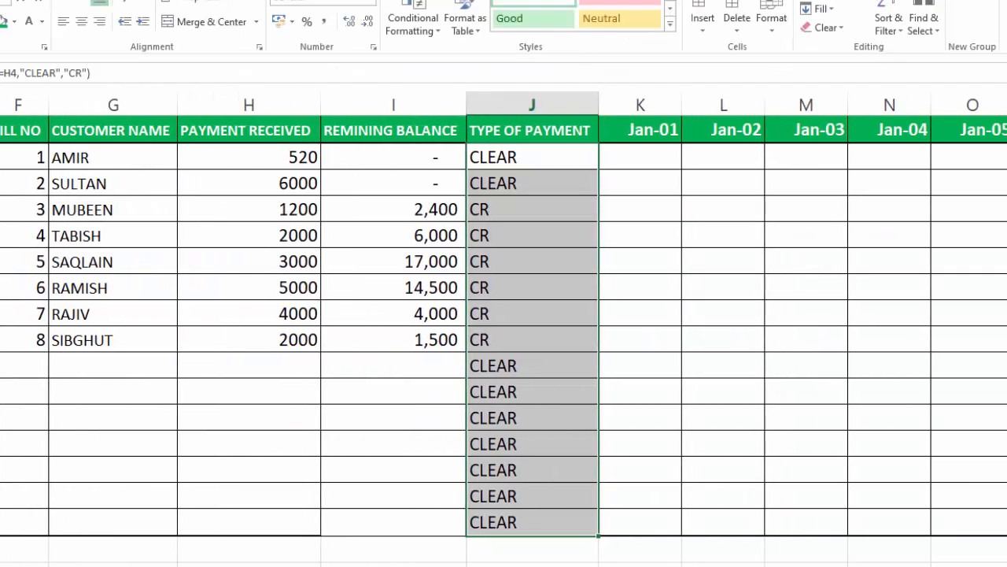
pyautogui.click(665, 150)
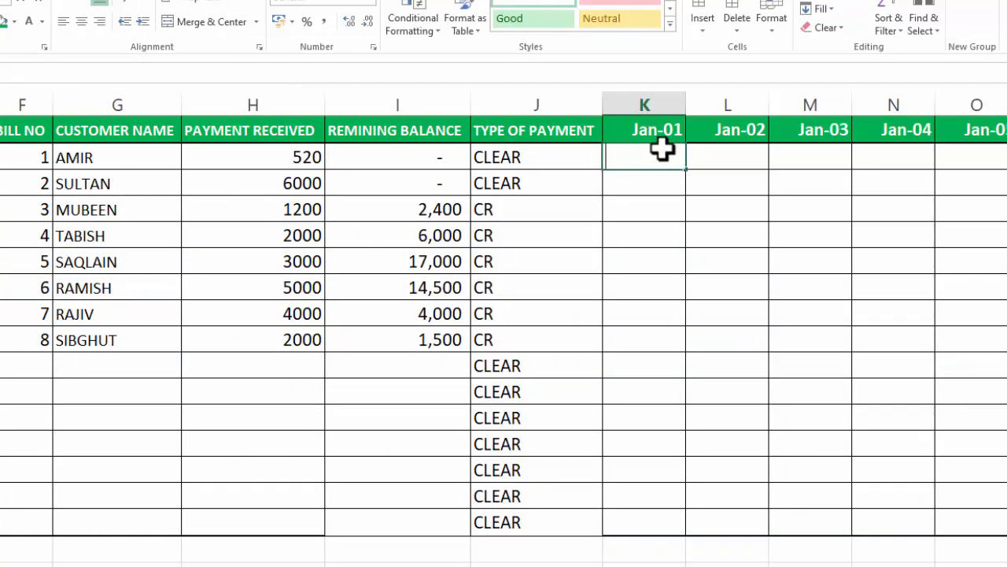
pyautogui.write('520')
pyautogui.press('Tab')
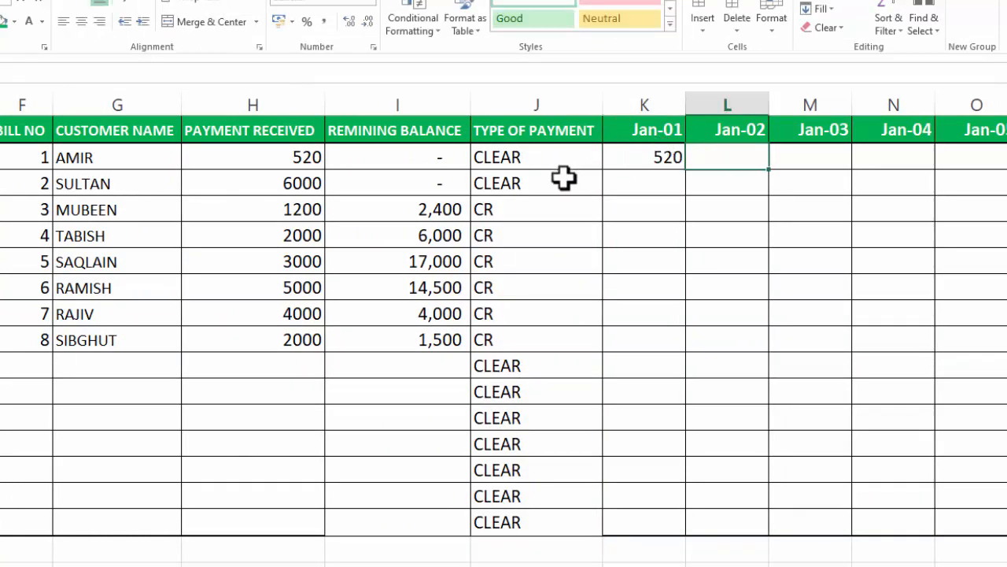
pyautogui.click(713, 213)
pyautogui.write('2')
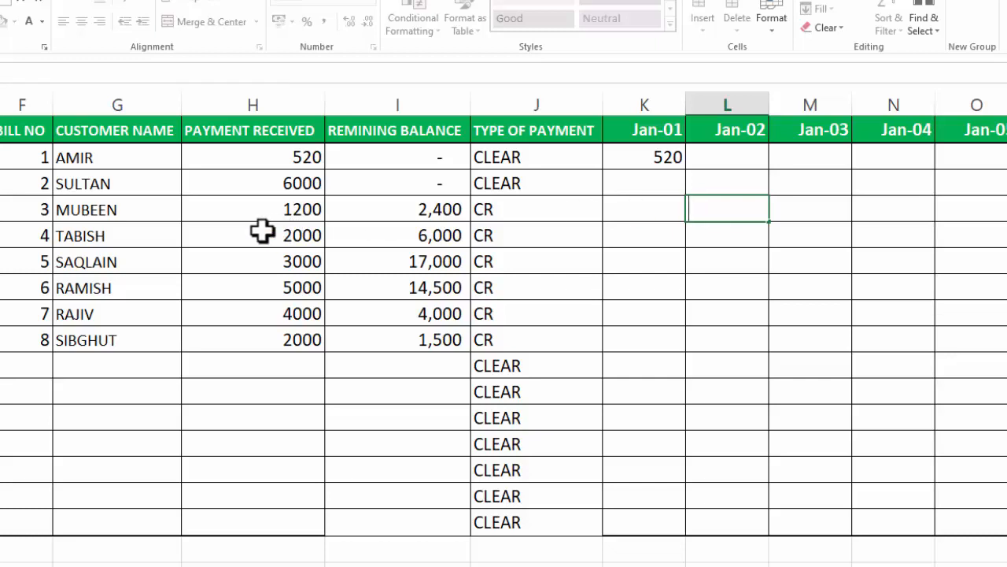
pyautogui.click(712, 181)
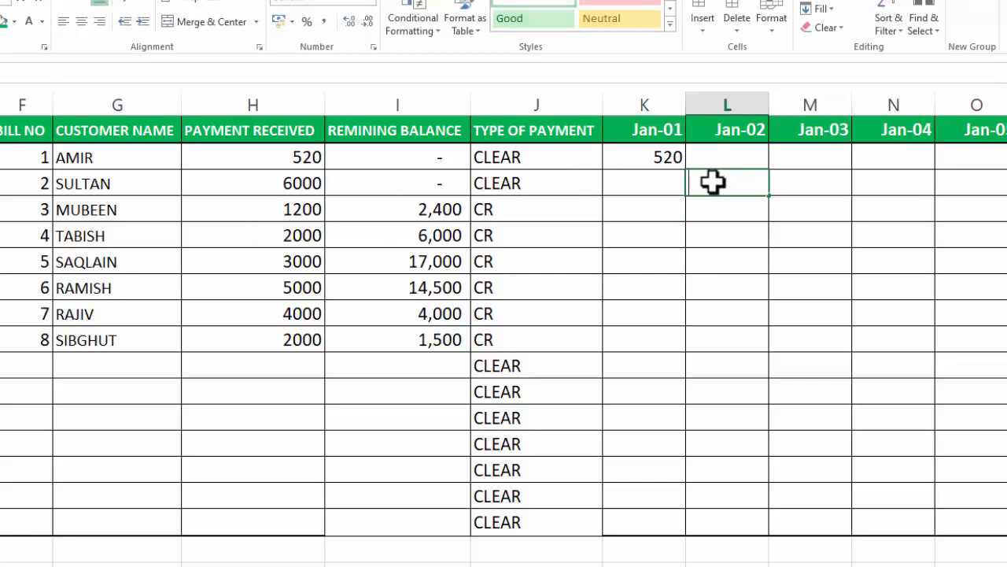
# Total the daily payments in AP4 with =SUM(K4:AO4) and fill the formula down the T- AMOUNT column.
pyautogui.hscroll(10, 918, 155)
pyautogui.click(919, 155)
pyautogui.write('=')
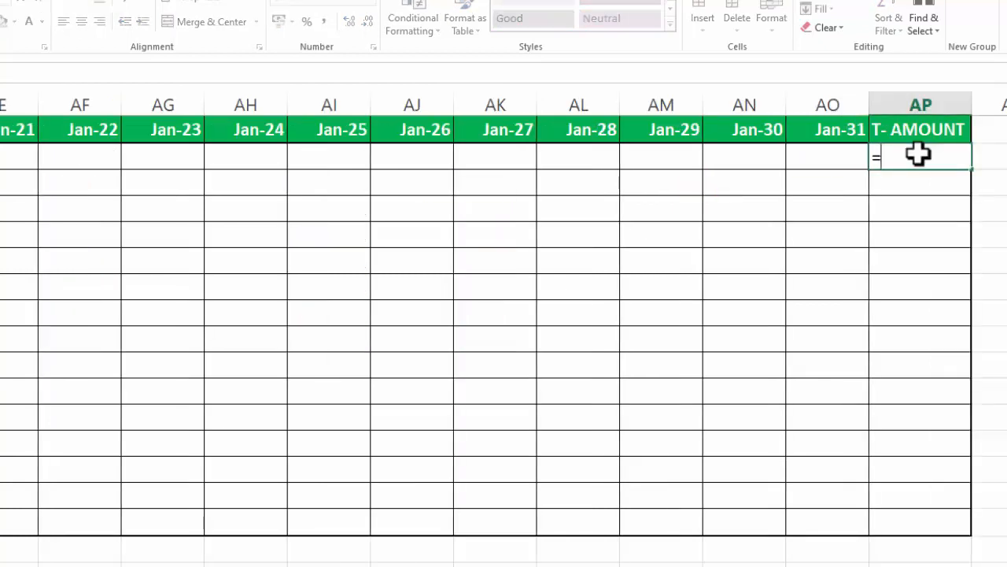
pyautogui.write('SUM')
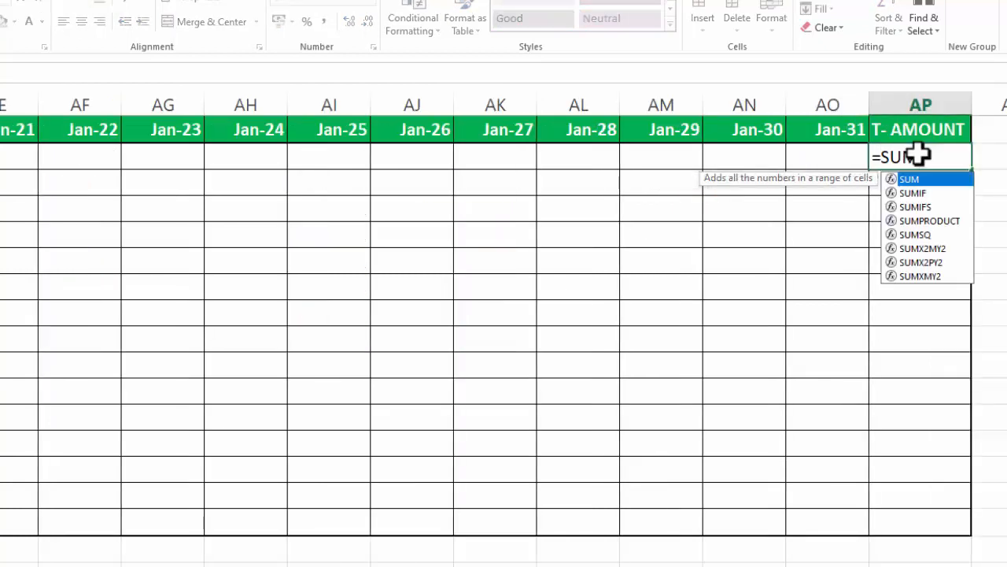
pyautogui.write('(')
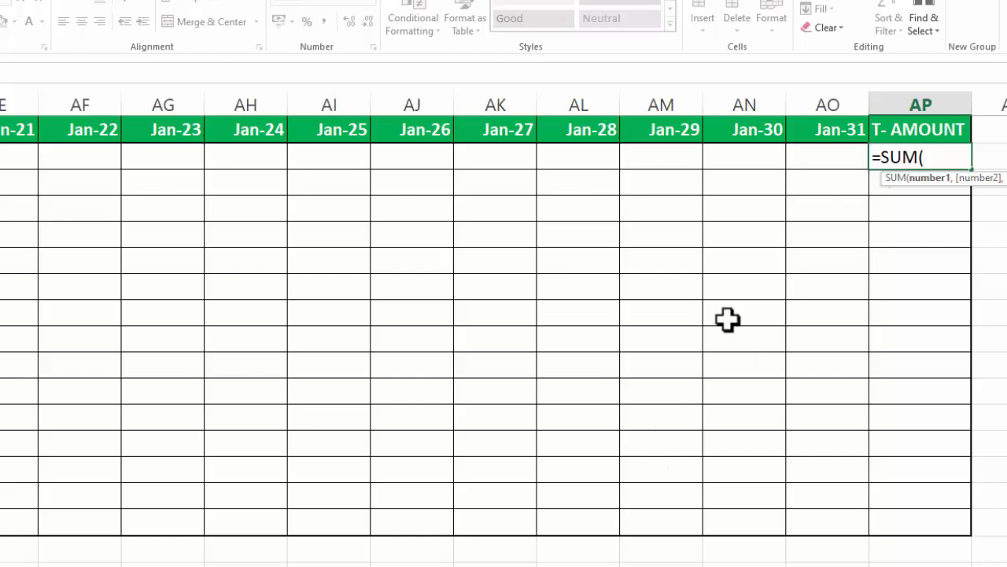
pyautogui.moveTo(823, 156); pyautogui.dragTo(614, 162)
pyautogui.press('Return')
pyautogui.click(890, 184)
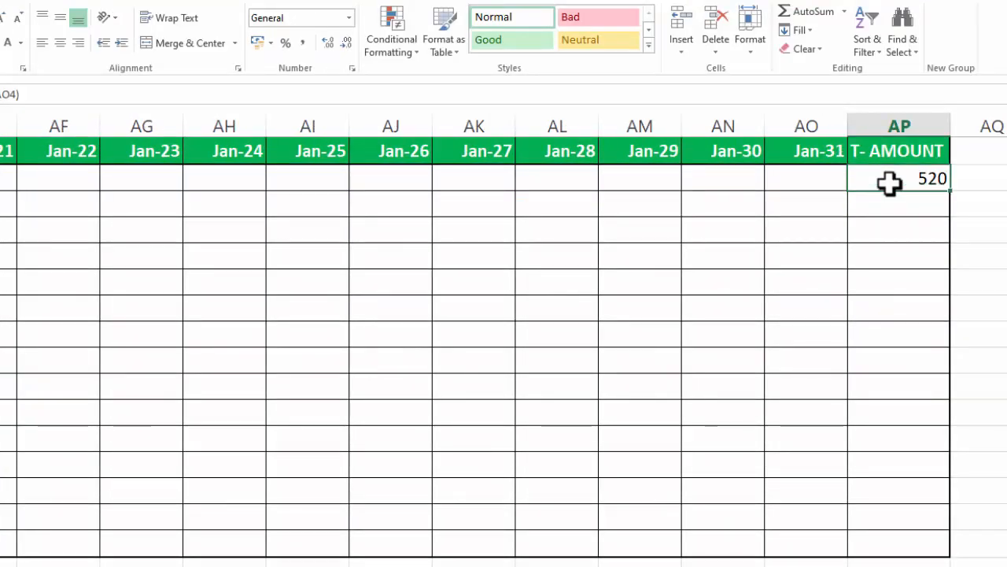
pyautogui.doubleClick(951, 192)
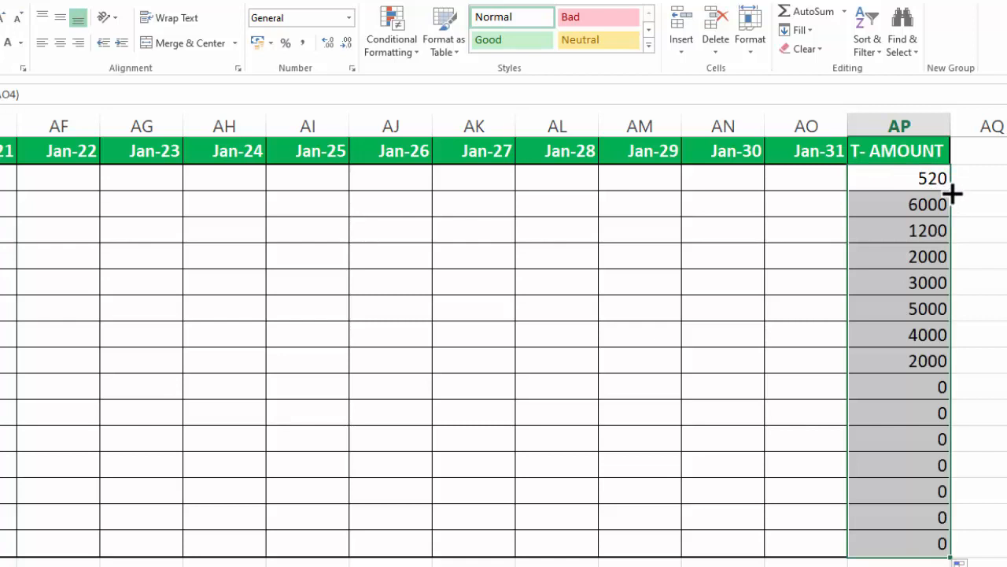
# Format the daily payment totals in column AP in comma style with no decimal places.
pyautogui.click(311, 43)
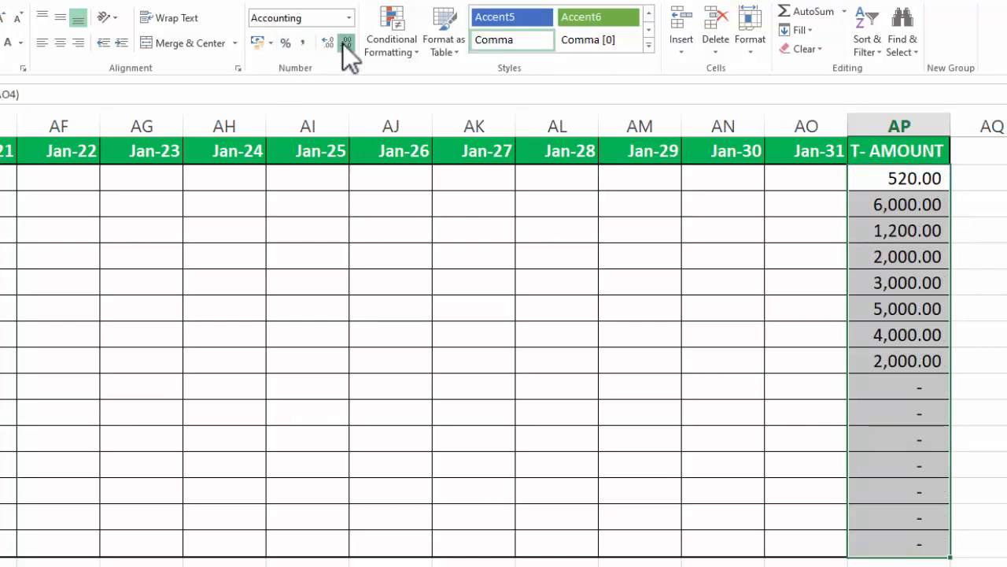
pyautogui.click(344, 43)
pyautogui.click(344, 42)
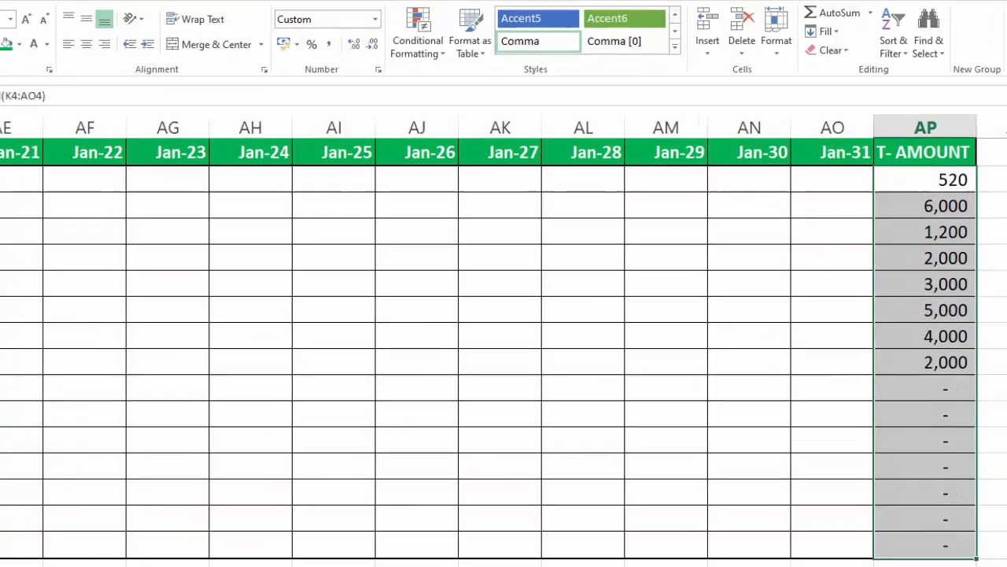
pyautogui.hscroll(-10, 503, 339)
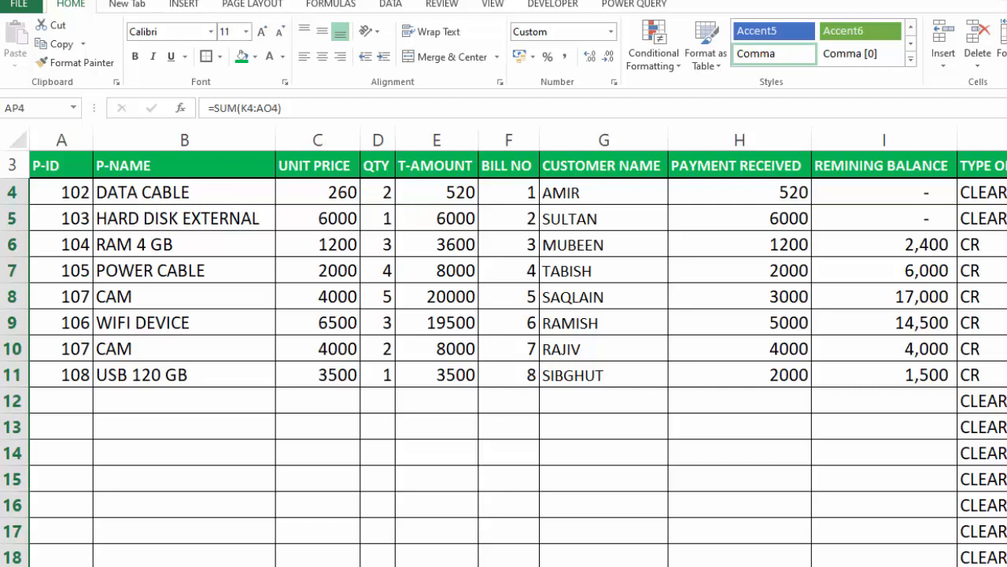
# Copy the Sales report headers from P-ID through TYPE OF PAYMENT and paste them starting at A13 of the blank sheet.
pyautogui.hotkey('ctrl', 'pagedown')
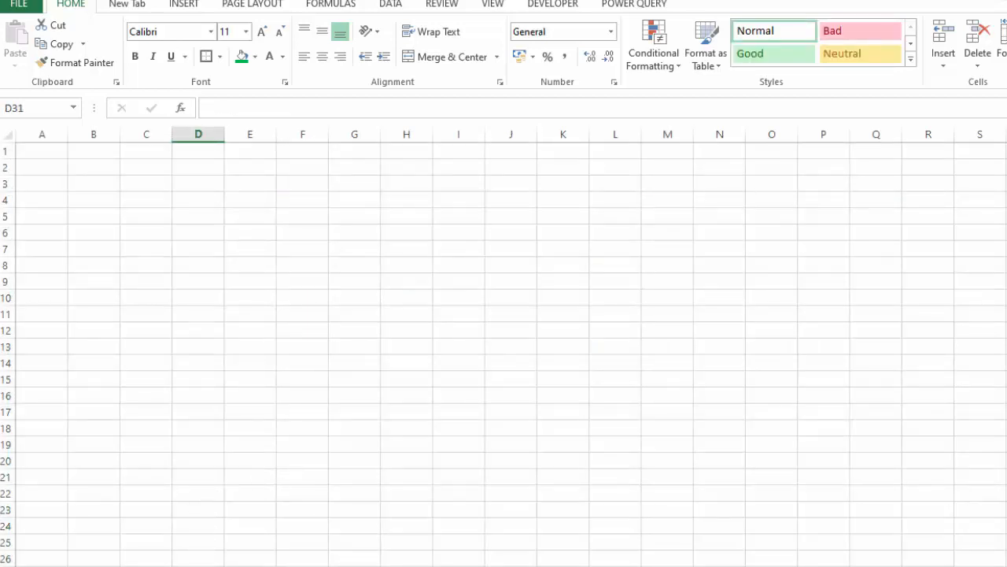
pyautogui.hotkey('ctrl', 'pageup')
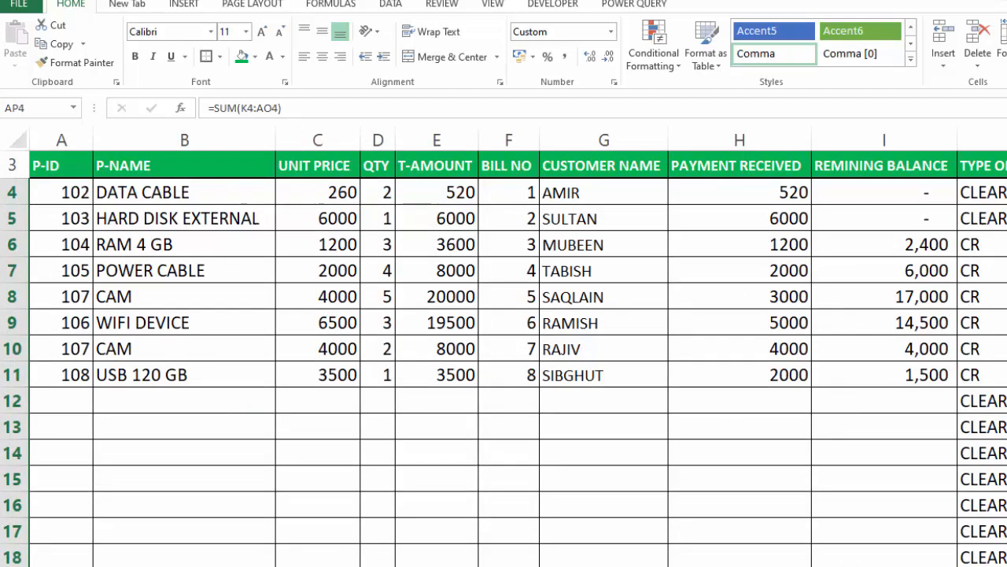
pyautogui.hotkey('ctrl', 'pagedown')
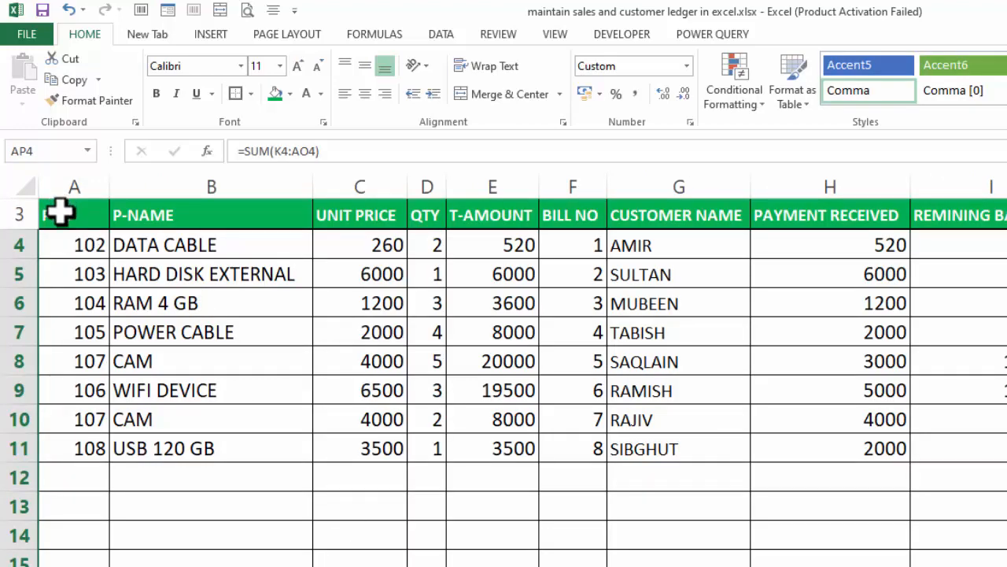
pyautogui.moveTo(60, 209); pyautogui.dragTo(1006, 215)
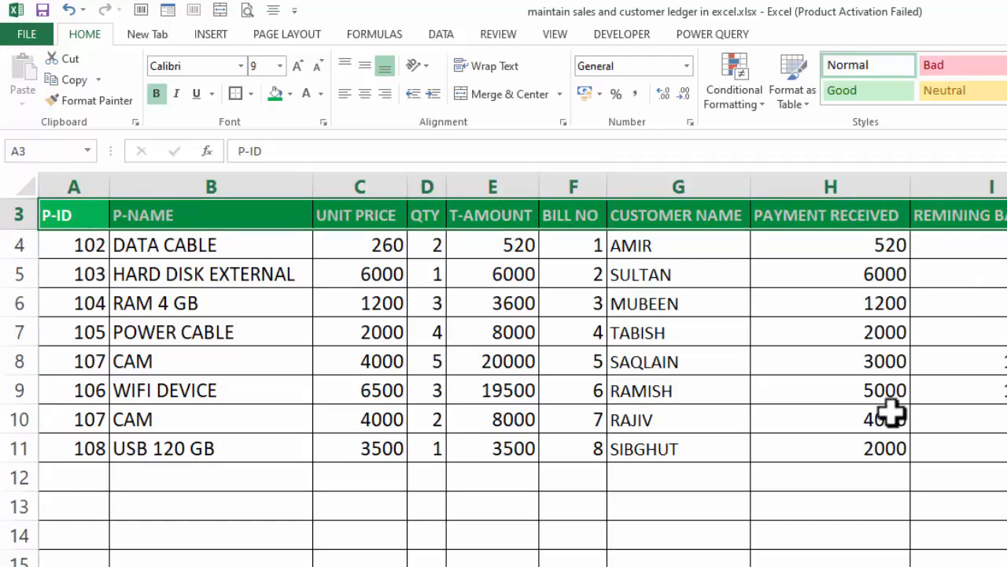
pyautogui.hotkey('ctrl', 'c')
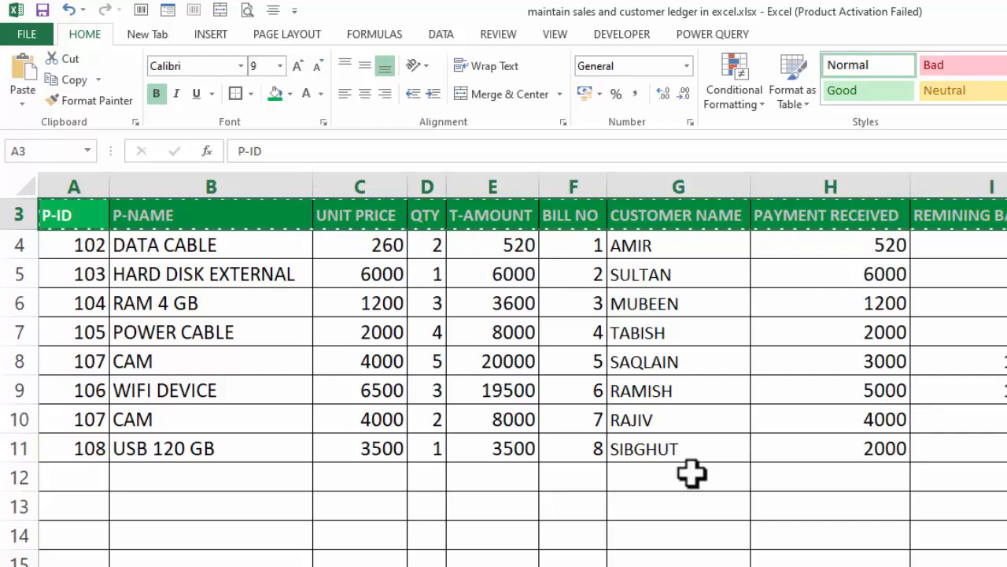
pyautogui.hotkey('ctrl', 'pagedown')
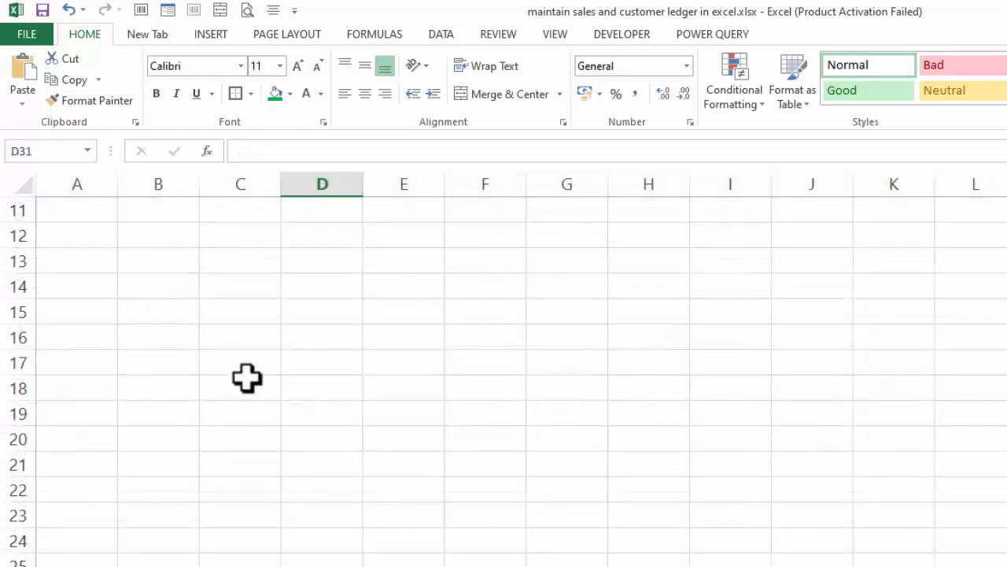
pyautogui.click(85, 266)
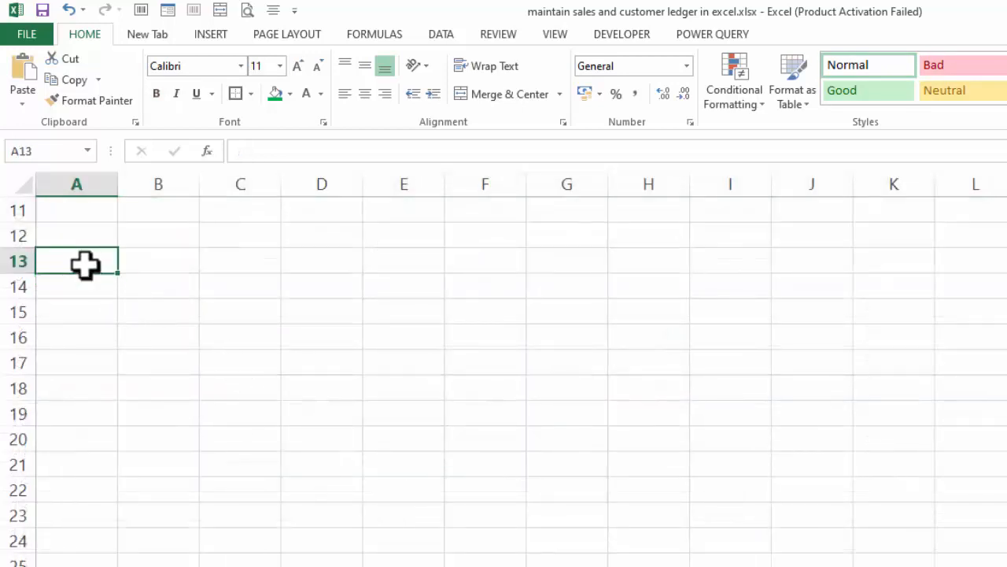
pyautogui.hotkey('ctrl', 'v')
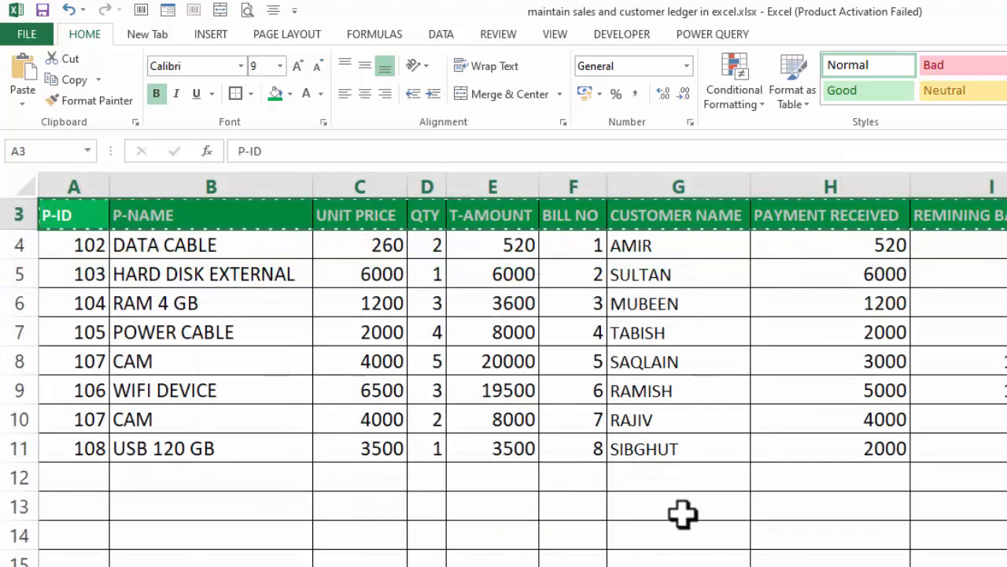
pyautogui.press('Escape')
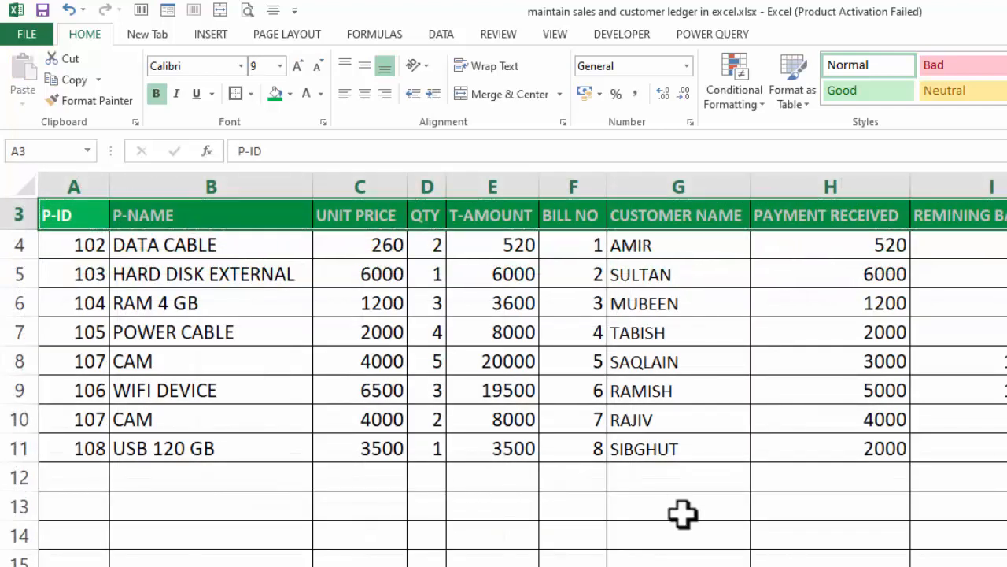
pyautogui.click(678, 249)
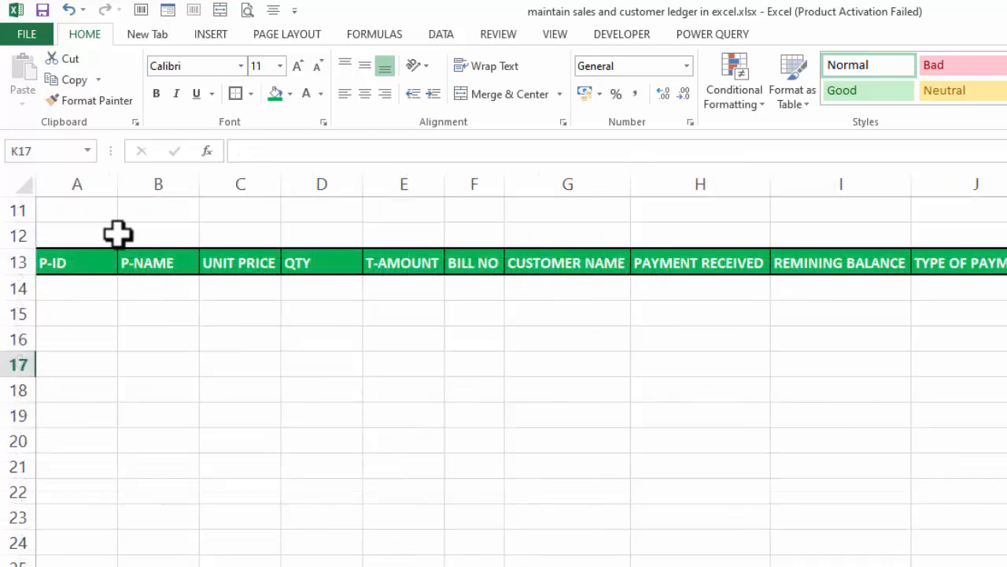
# Increase the font size of cell A11 above the pasted headers to 18.
pyautogui.click(103, 218)
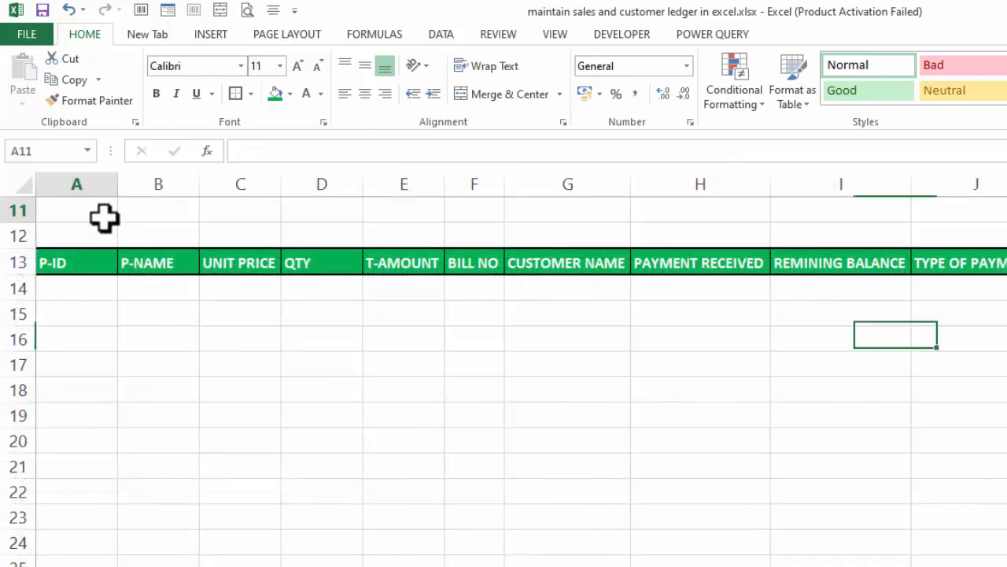
pyautogui.click(297, 66)
pyautogui.click(297, 66)
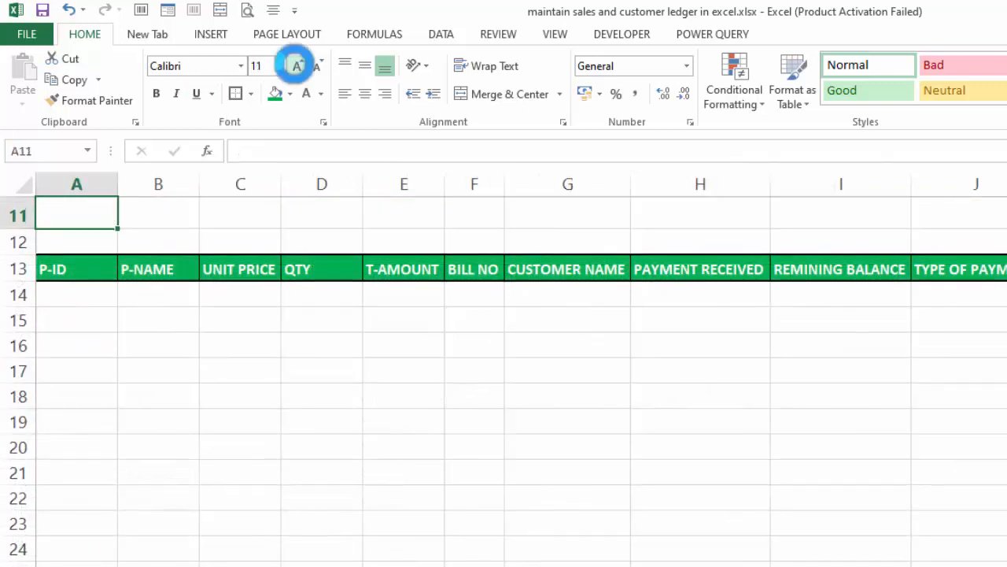
pyautogui.click(297, 66)
pyautogui.click(296, 66)
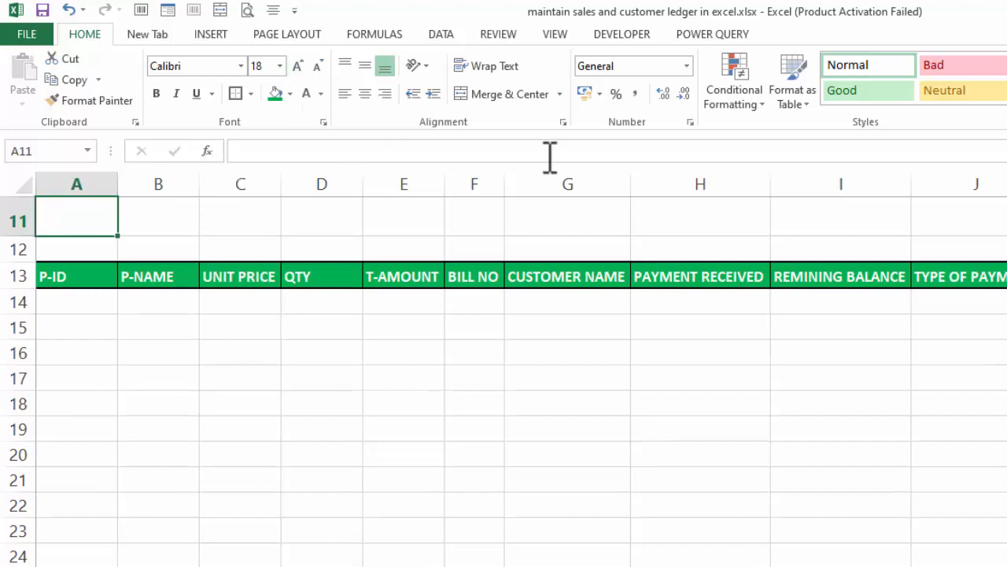
# Add a list validation to A11 with source ='Sales report'!$G$4:$G$11 and choose the second customer in its dropdown.
pyautogui.click(458, 39)
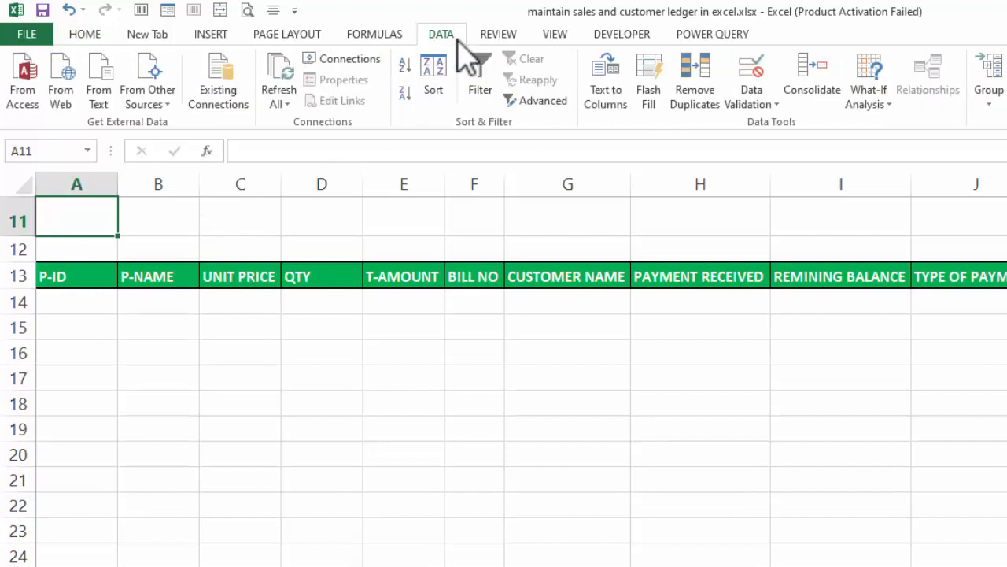
pyautogui.click(757, 103)
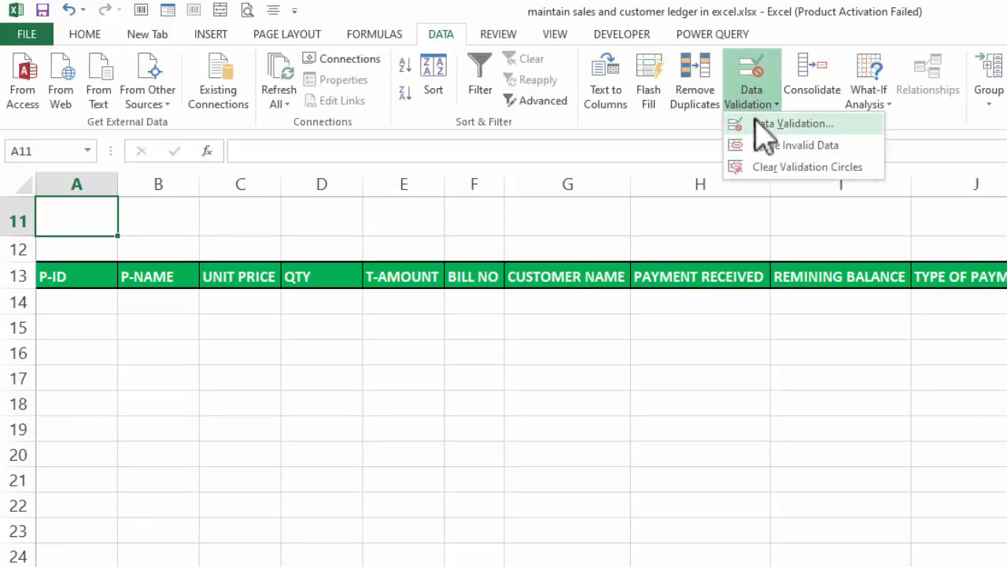
pyautogui.click(787, 123)
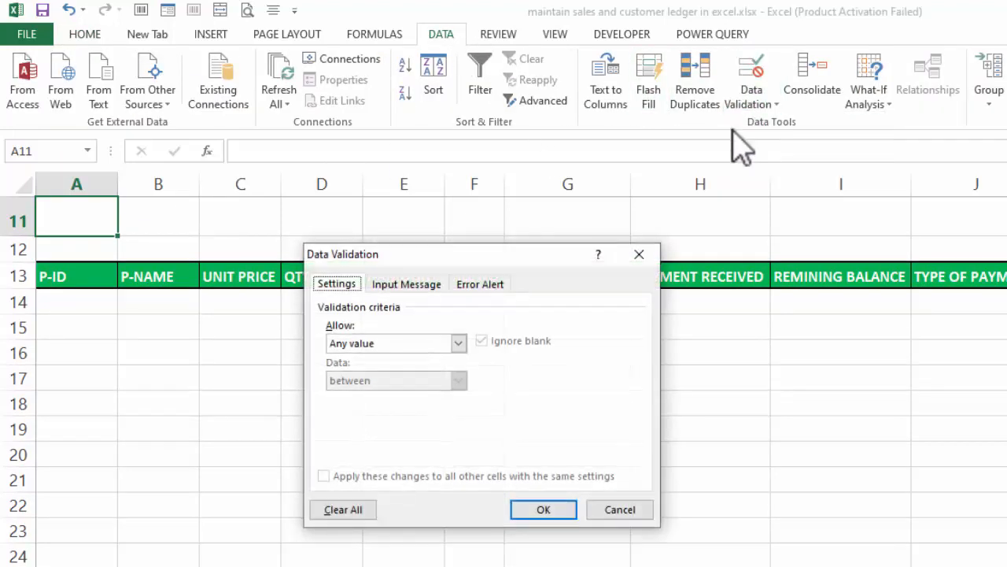
pyautogui.click(458, 343)
pyautogui.click(393, 393)
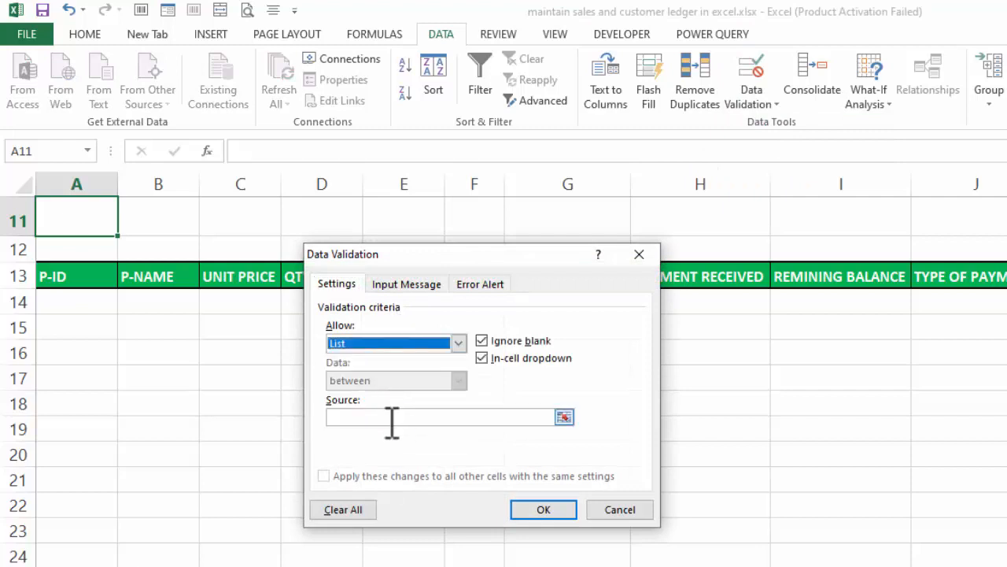
pyautogui.click(392, 418)
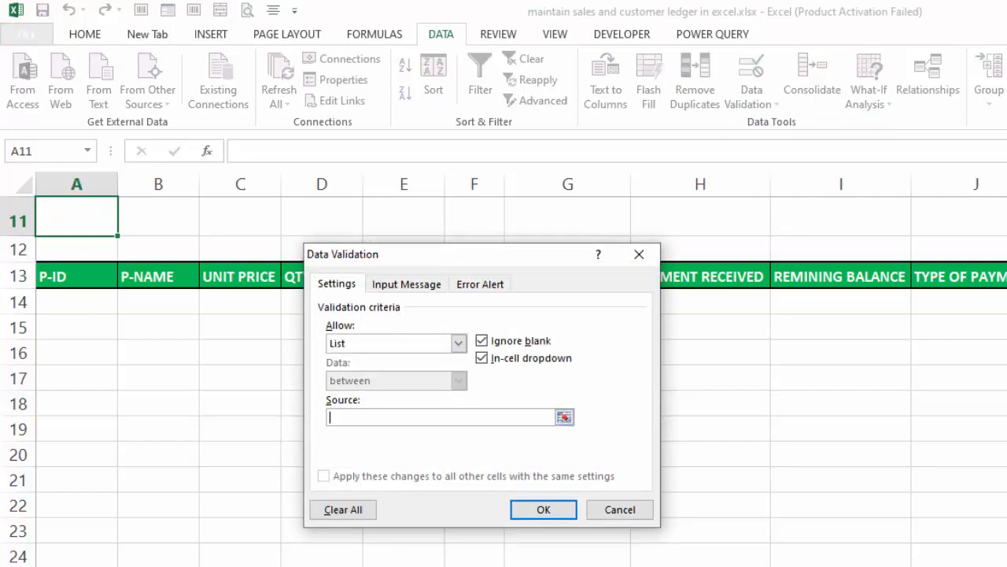
pyautogui.click(237, 565)
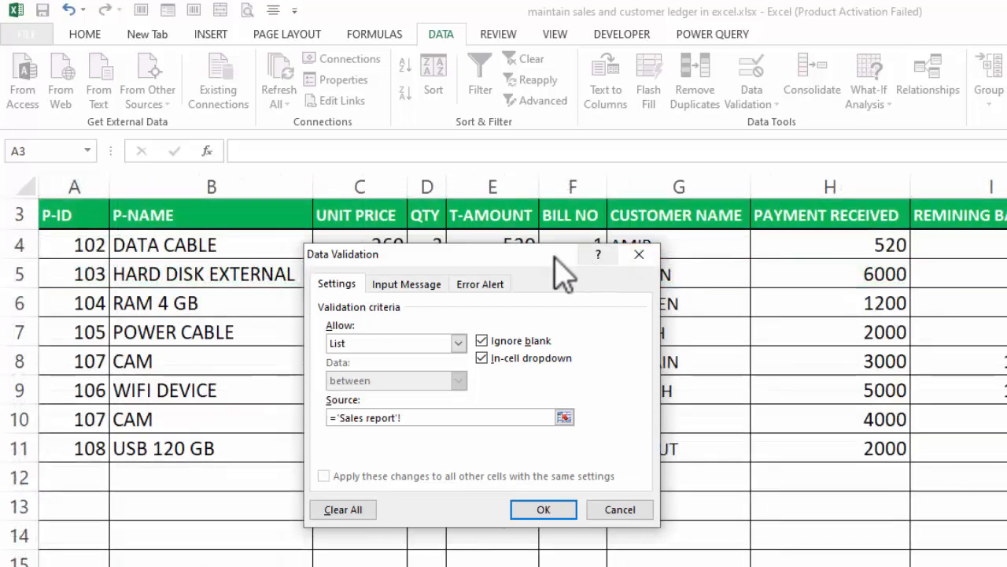
pyautogui.moveTo(546, 260); pyautogui.dragTo(436, 277)
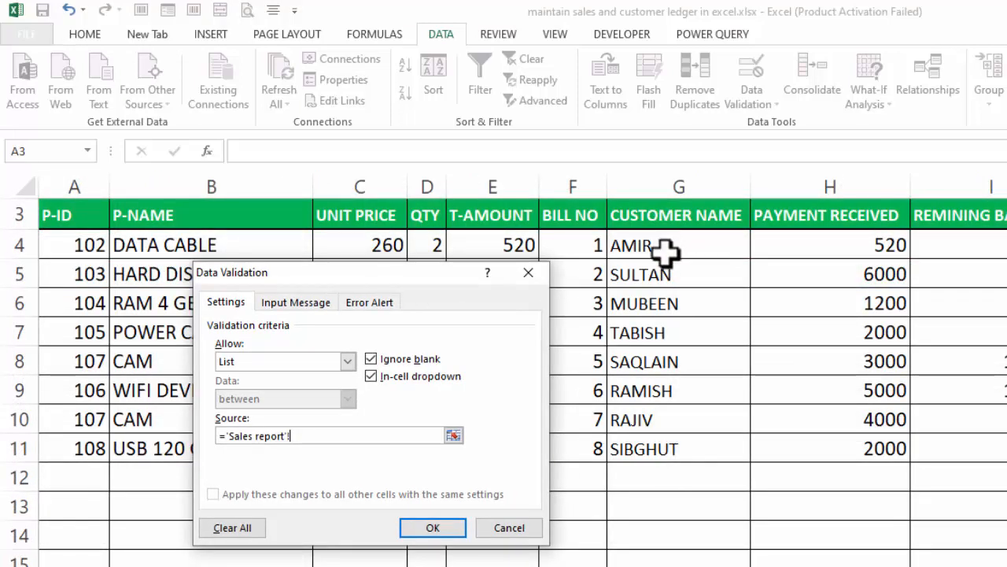
pyautogui.moveTo(666, 250); pyautogui.dragTo(653, 447)
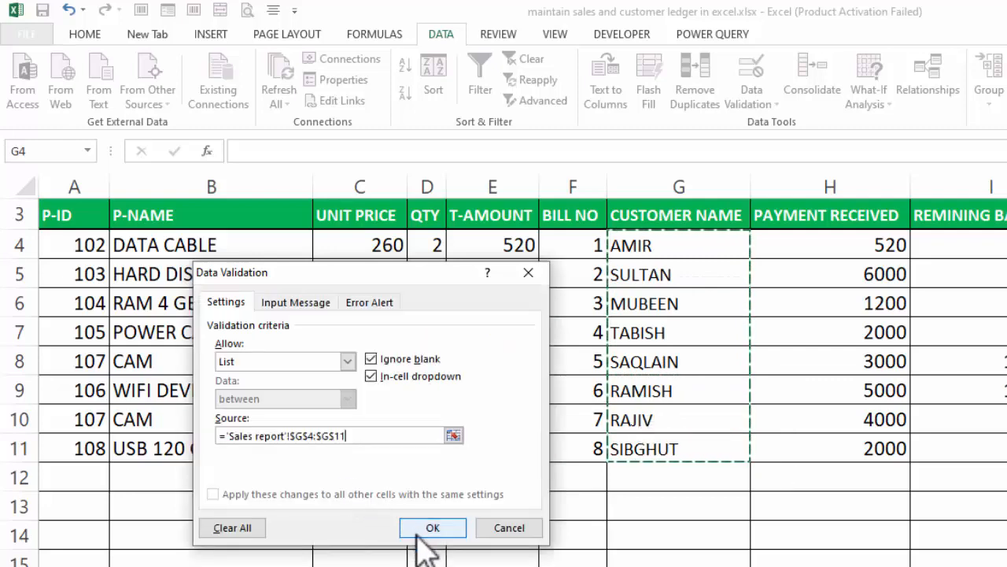
pyautogui.click(419, 534)
pyautogui.click(124, 227)
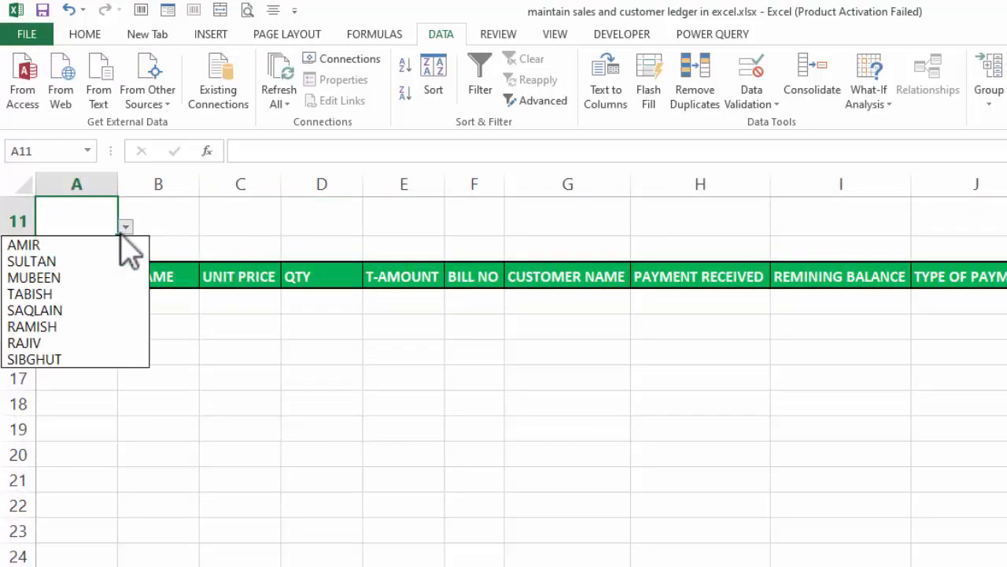
pyautogui.click(51, 261)
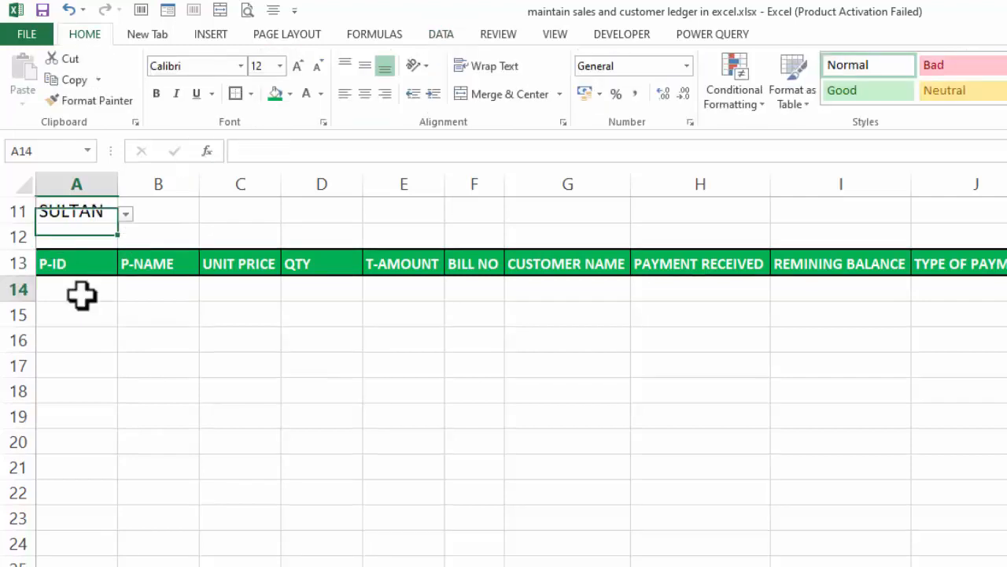
# Begin an IFERROR formula in A14 under P-ID with the absolute column reference 'Sales report'!$A:$J followed by a comma.
pyautogui.click(81, 295)
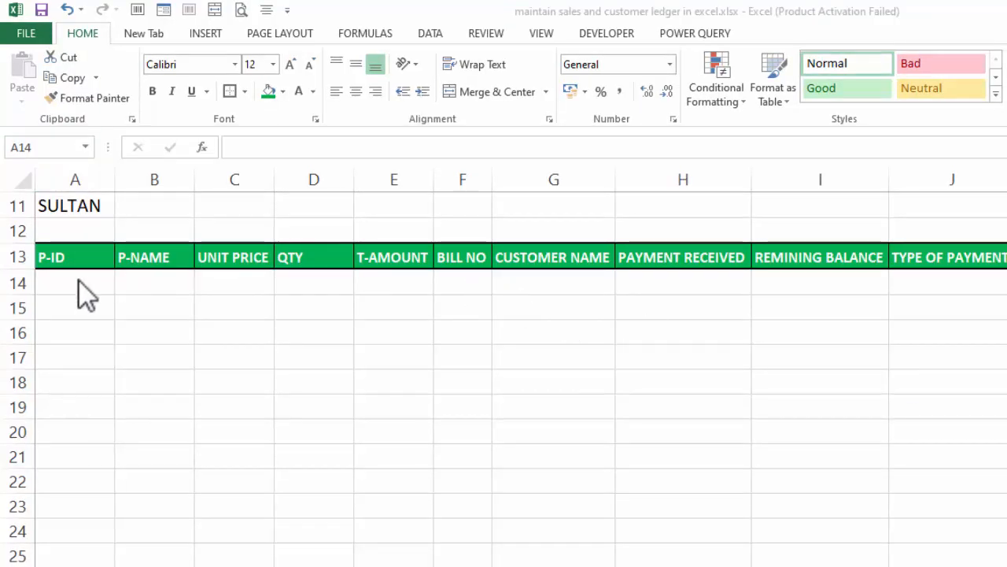
pyautogui.click(81, 284)
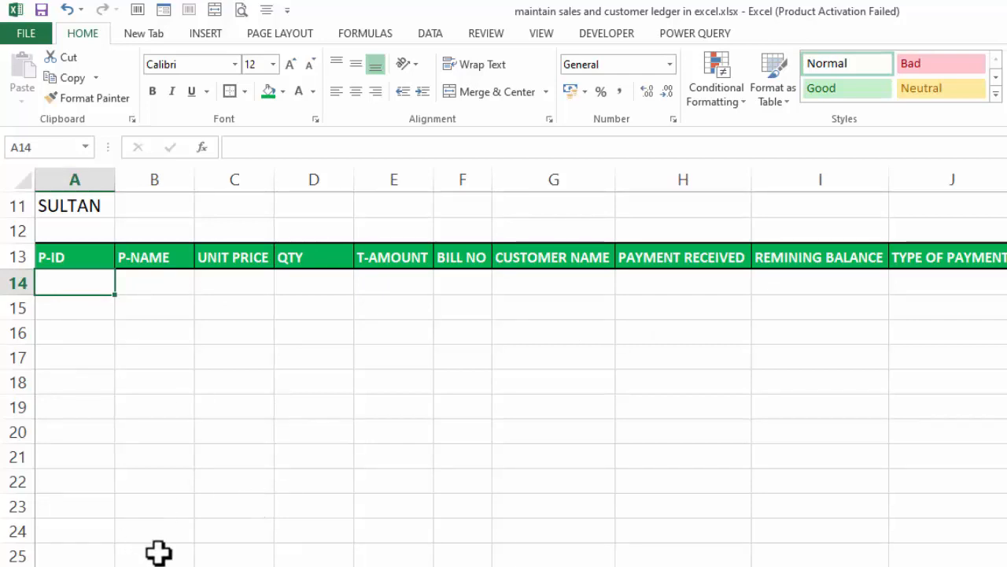
pyautogui.write('=')
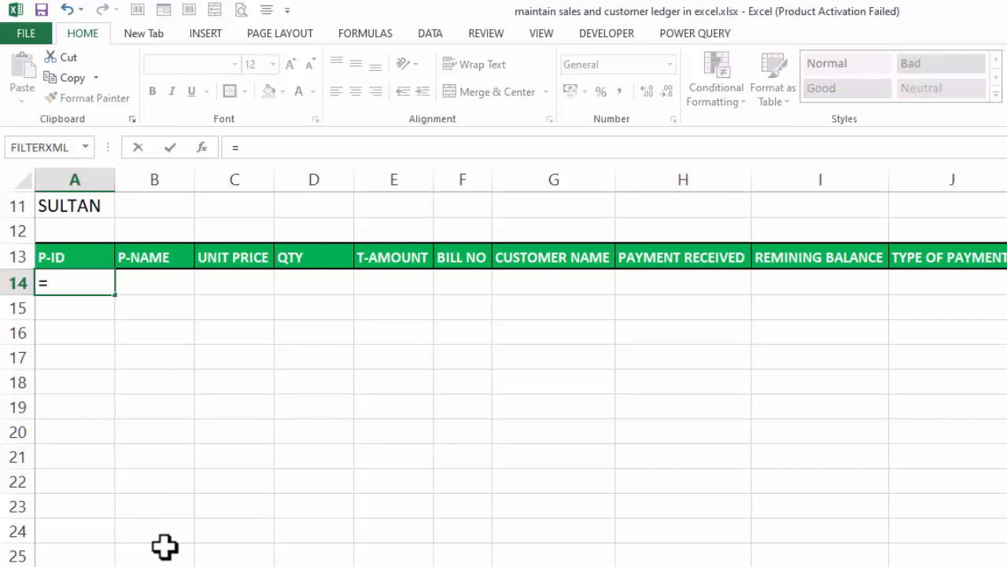
pyautogui.write('IFERROR(')
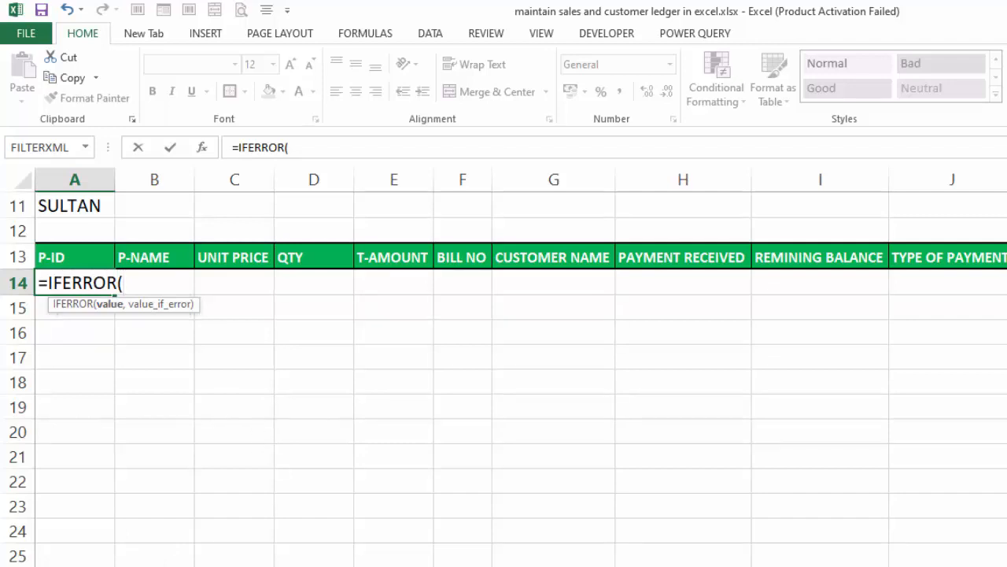
pyautogui.hotkey('ctrl', 'pageup')
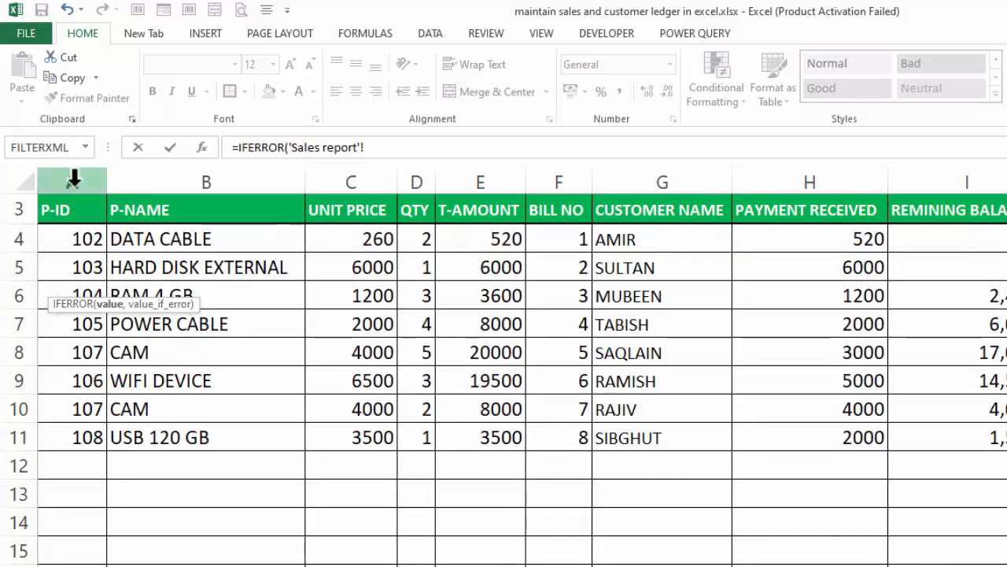
pyautogui.moveTo(73, 179); pyautogui.dragTo(1006, 209)
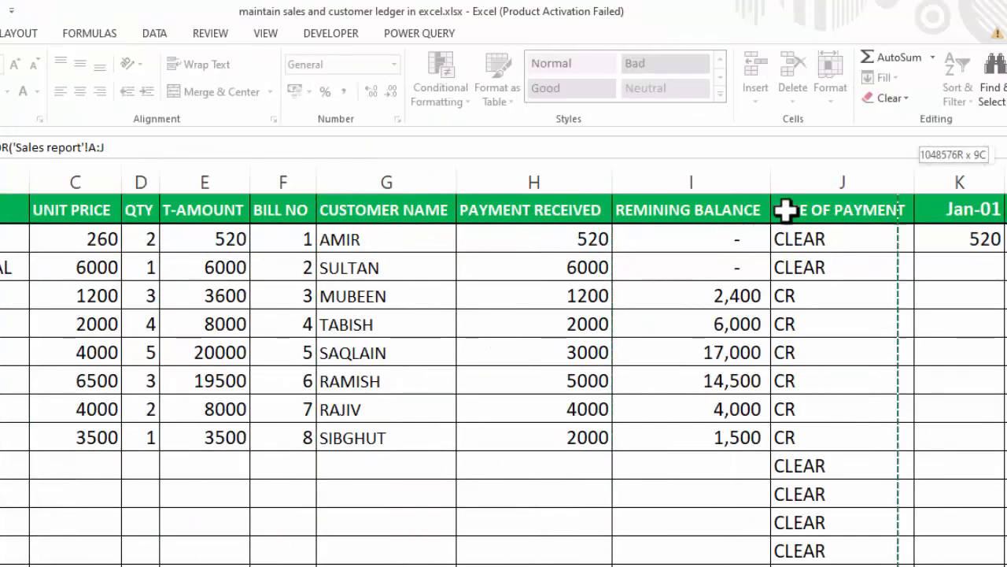
pyautogui.moveTo(785, 209); pyautogui.dragTo(804, 210)
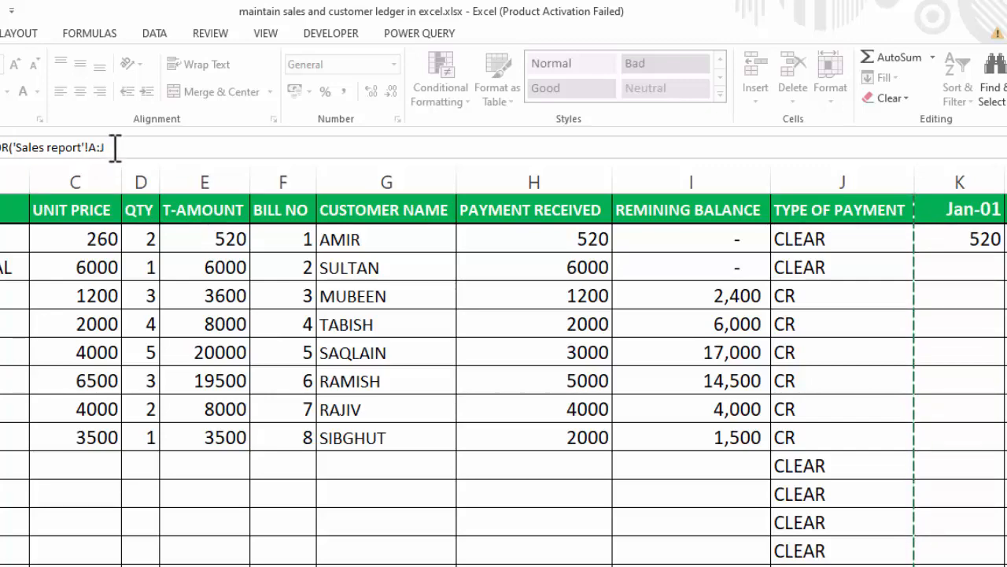
pyautogui.press('F4')
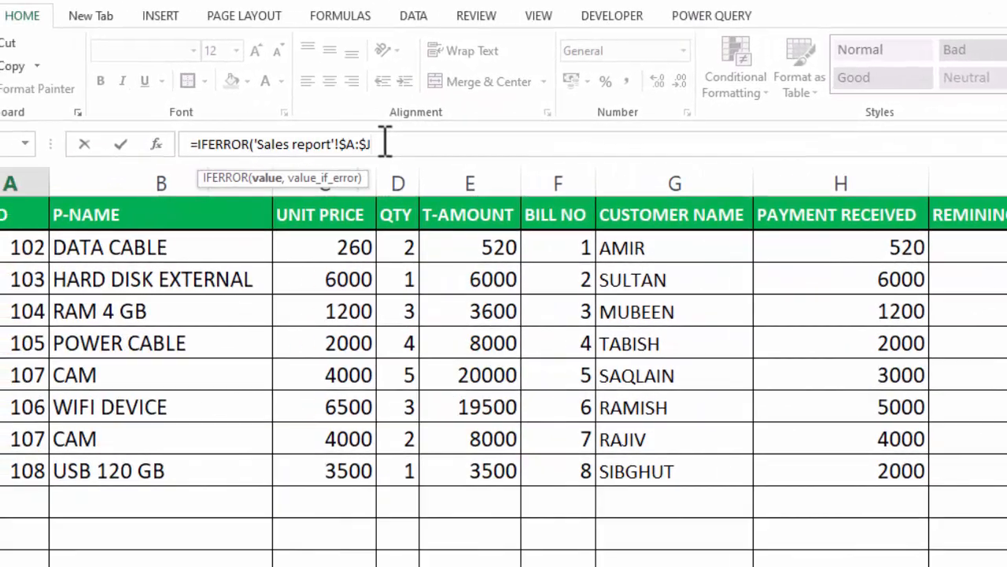
pyautogui.write(',')
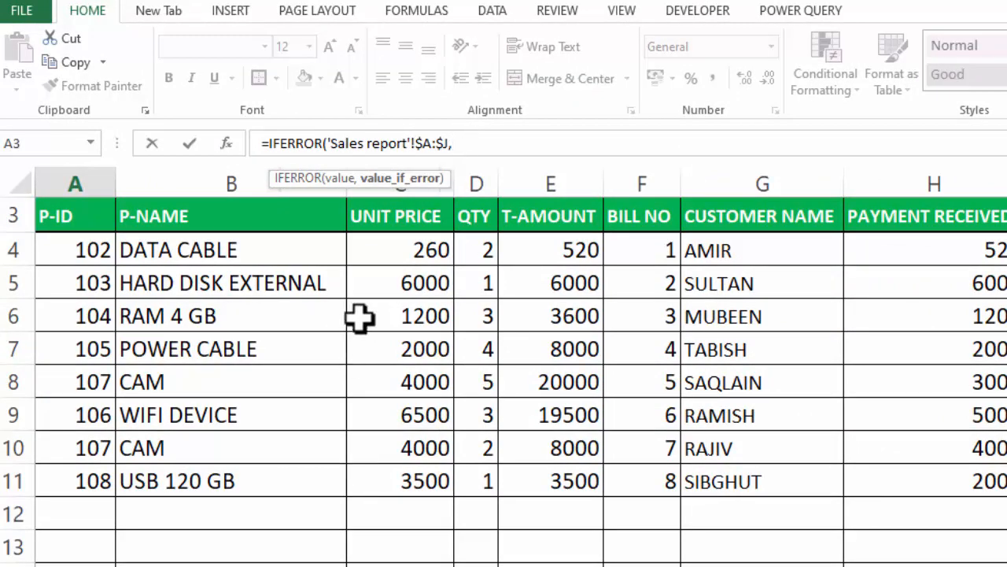
# Wrap the 'Sales report'!$A:$J reference in INDEX inside the IFERROR formula and begin its row argument with SMALL(IF(.
pyautogui.click(329, 144)
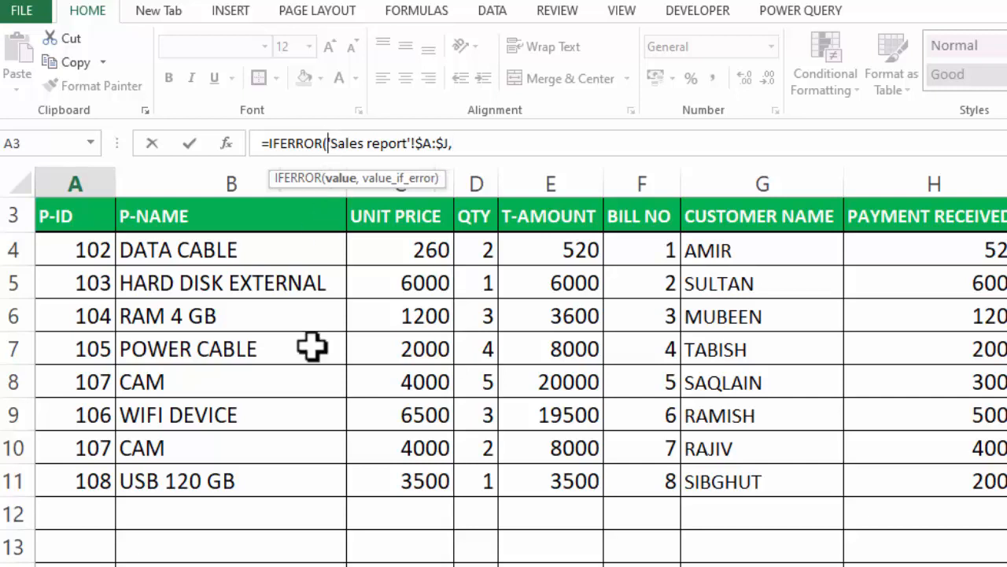
pyautogui.write('INDE')
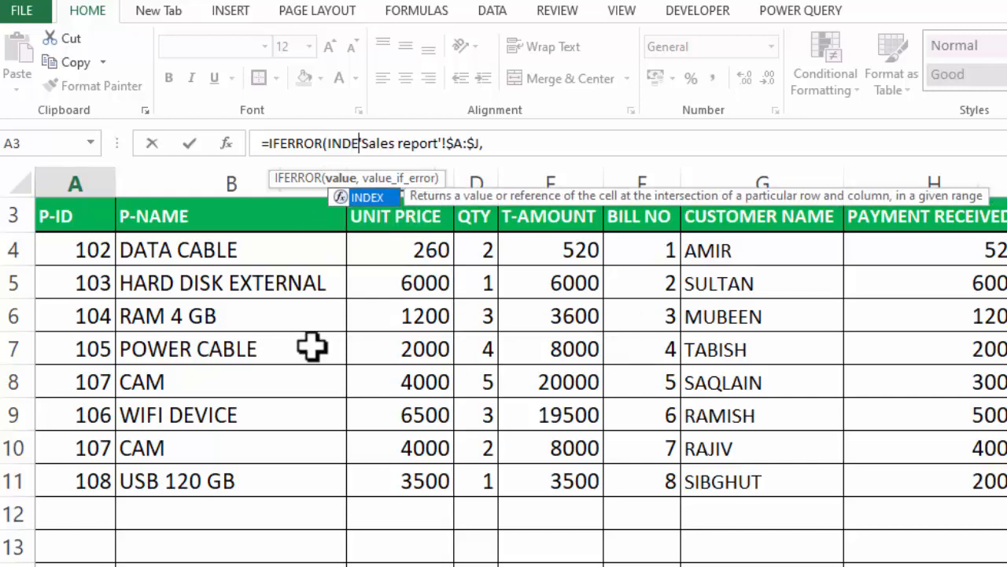
pyautogui.doubleClick(363, 198)
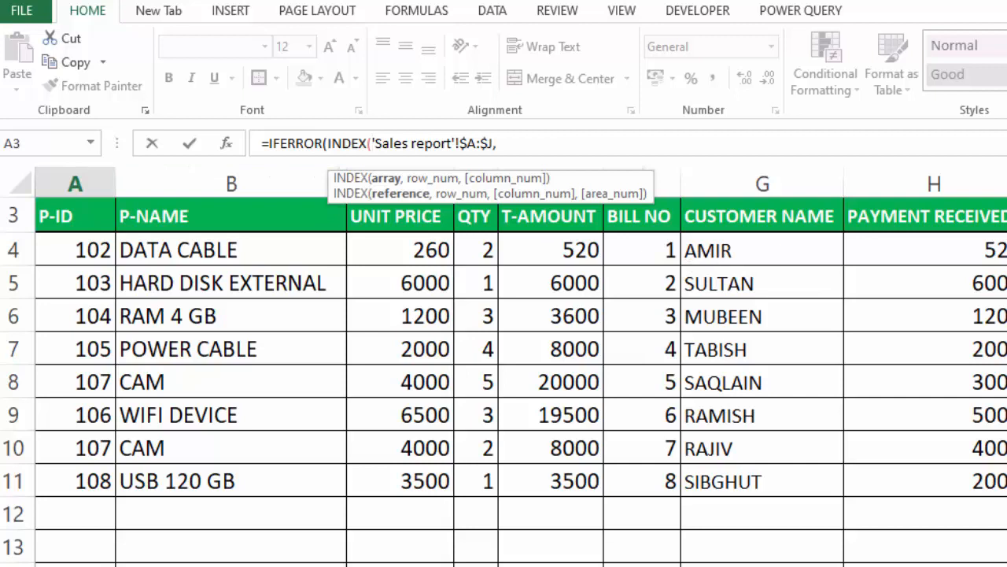
pyautogui.click(519, 142)
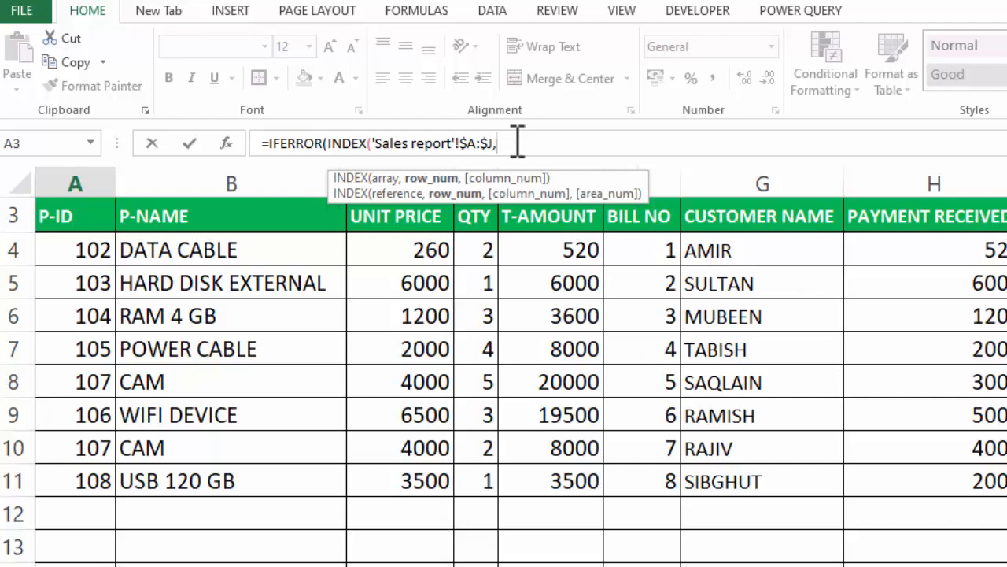
pyautogui.write('SMALL(')
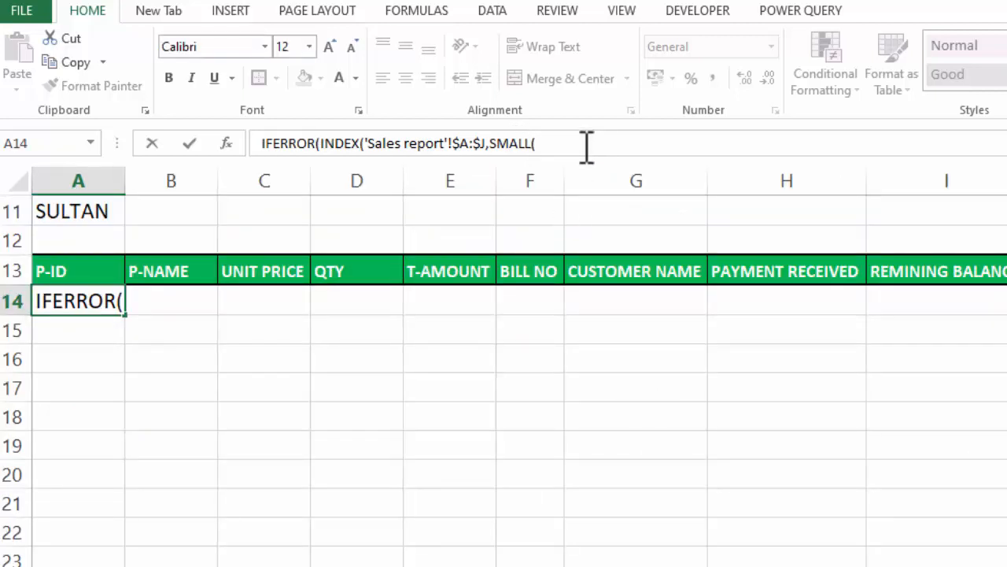
pyautogui.write('IF')
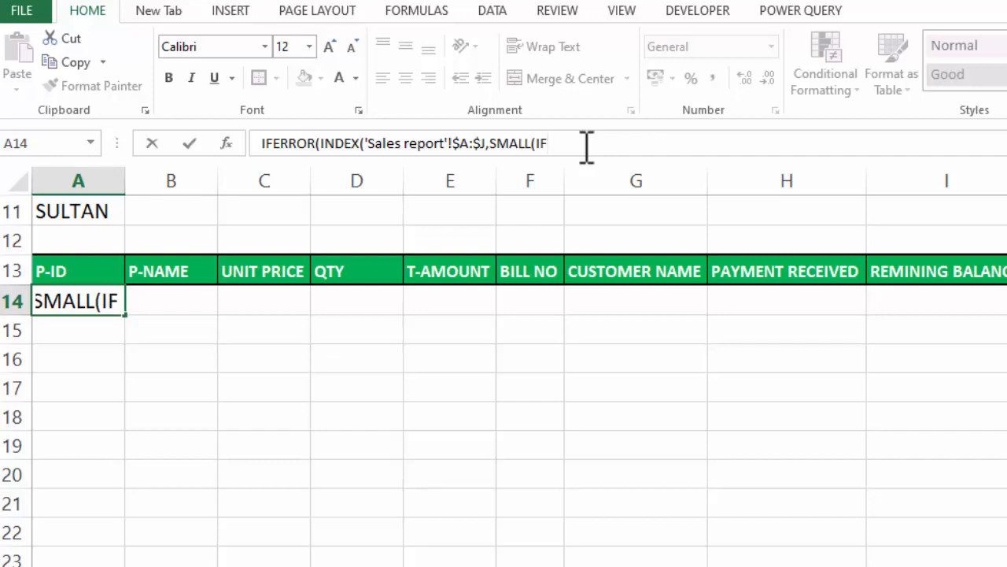
pyautogui.write('(')
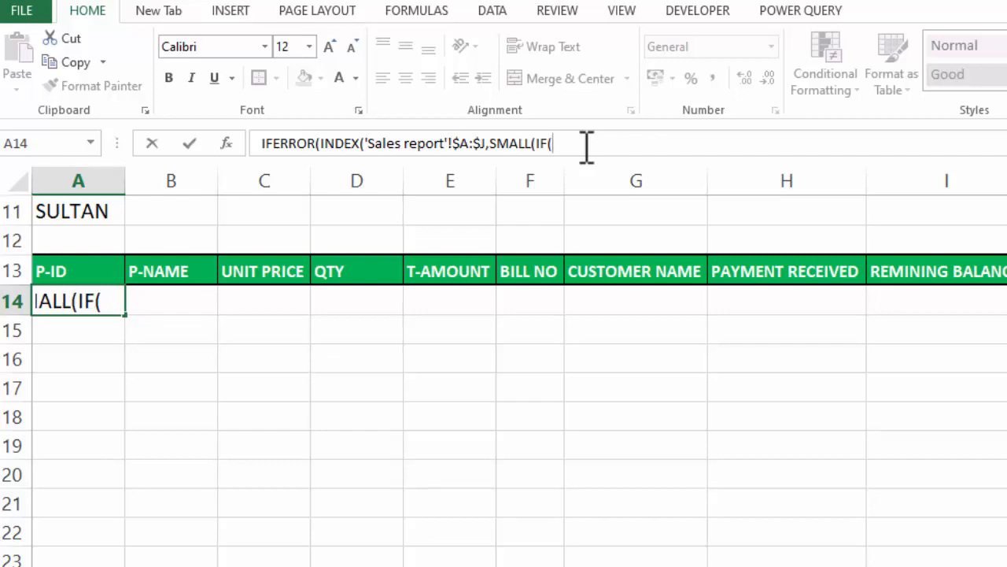
pyautogui.click(587, 144)
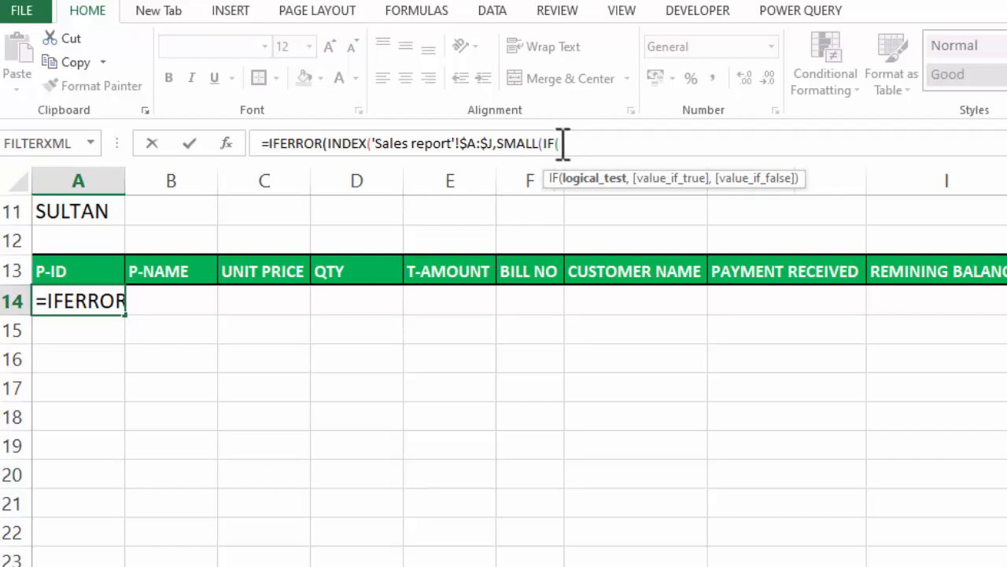
# Add the IF condition comparing $A$11 with the customer name range 'Sales report'!$G$3:$G$18, using absolute references.
pyautogui.click(101, 211)
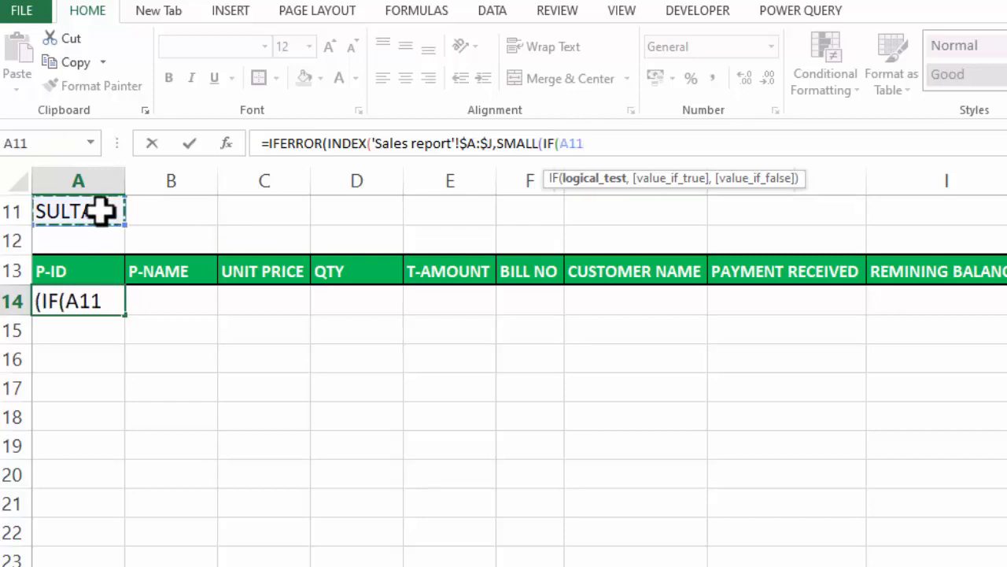
pyautogui.press('F4')
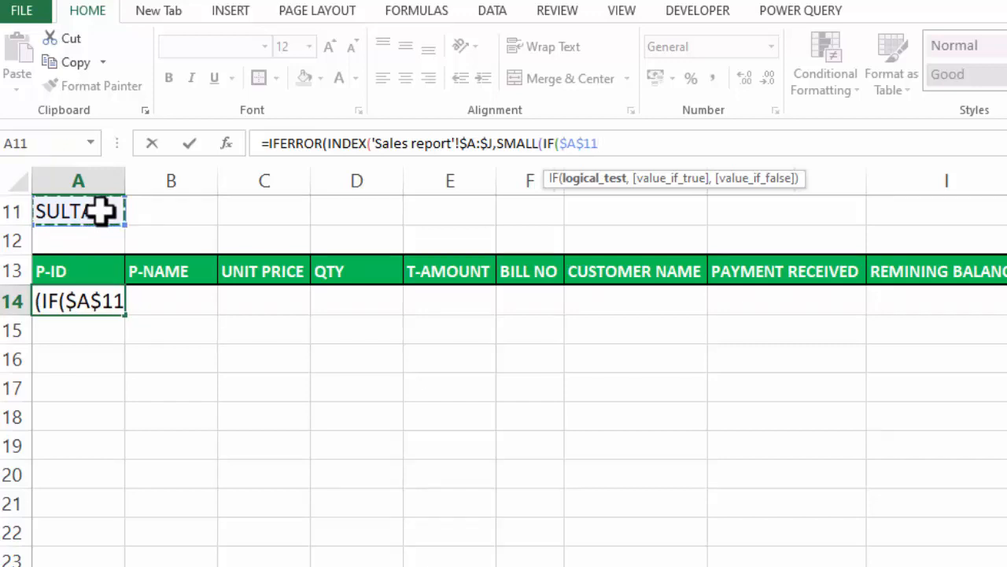
pyautogui.write('=')
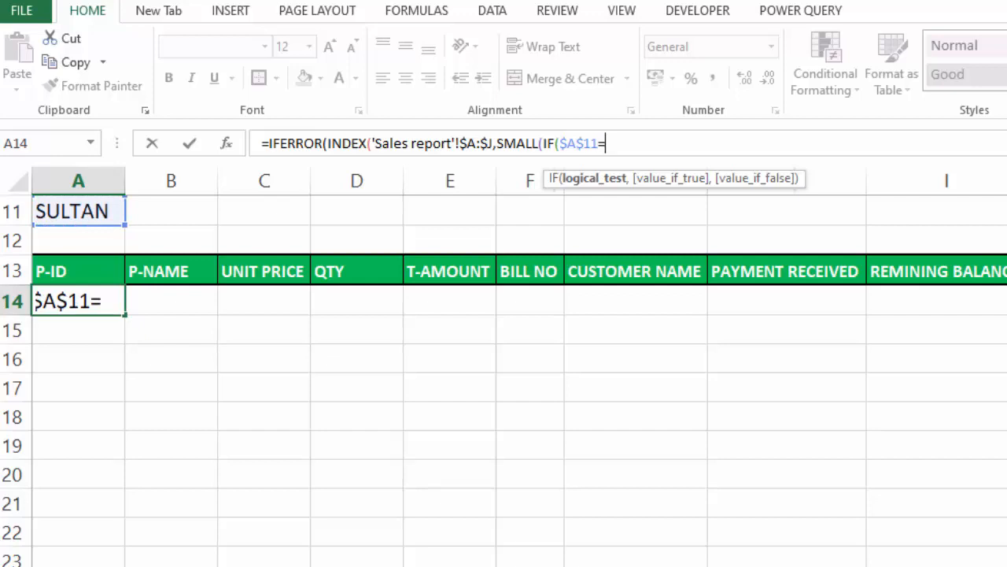
pyautogui.hotkey('ctrl', 'pageup')
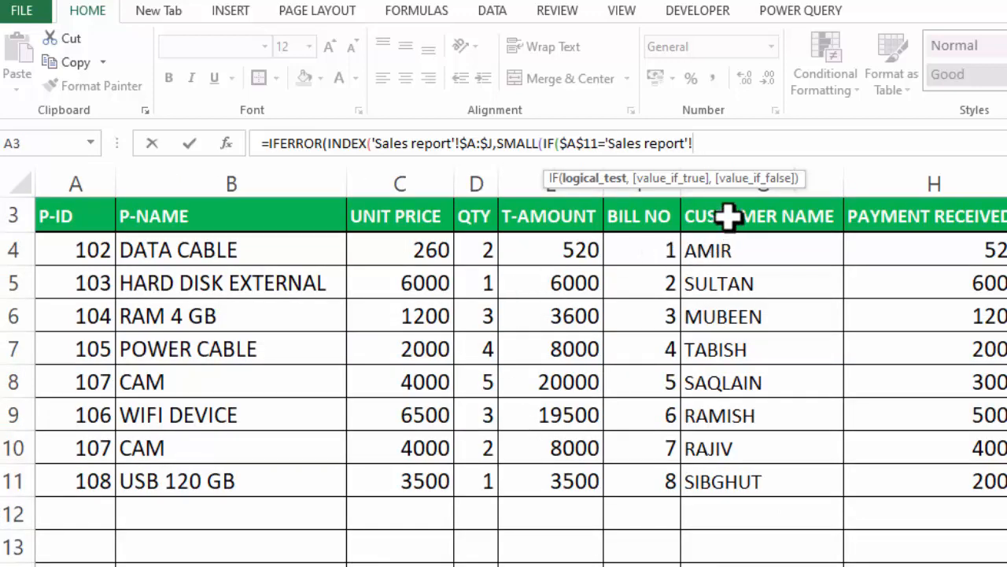
pyautogui.moveTo(729, 217); pyautogui.dragTo(739, 566)
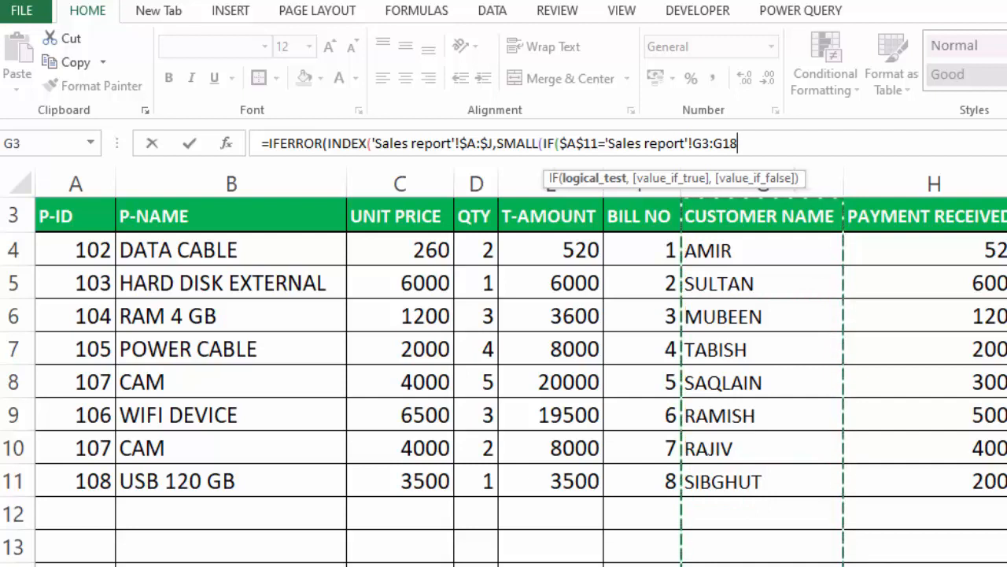
pyautogui.press('F4')
pyautogui.write(',')
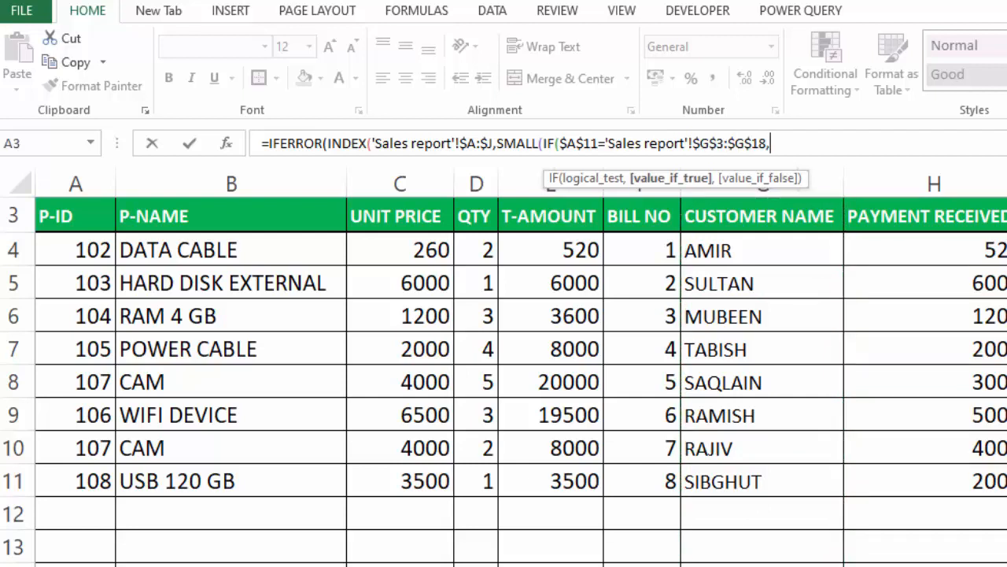
# Set the IF's true value to ROW('Sales report'!$G$3:$G$18), with the range as an absolute reference.
pyautogui.click(770, 143)
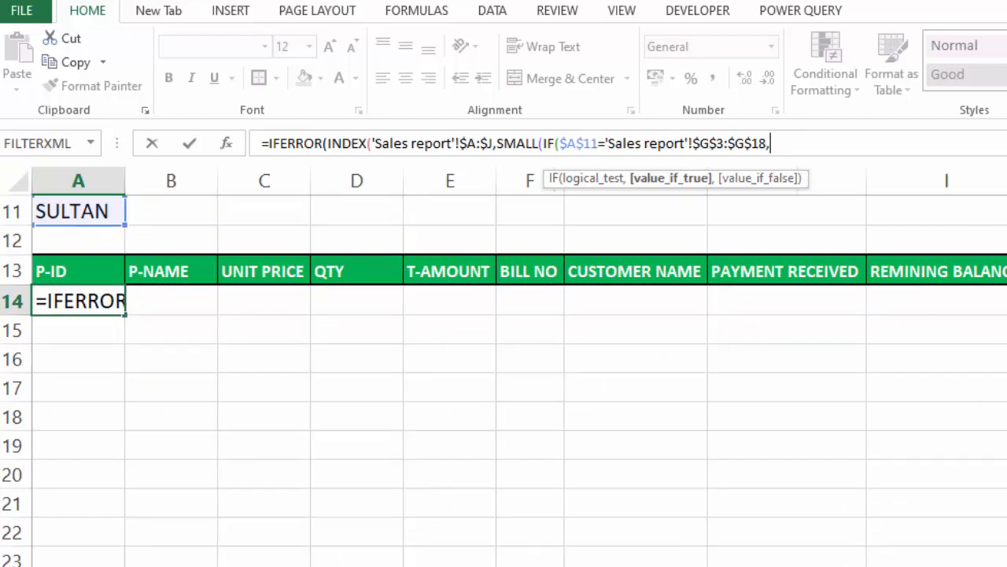
pyautogui.write('ROW')
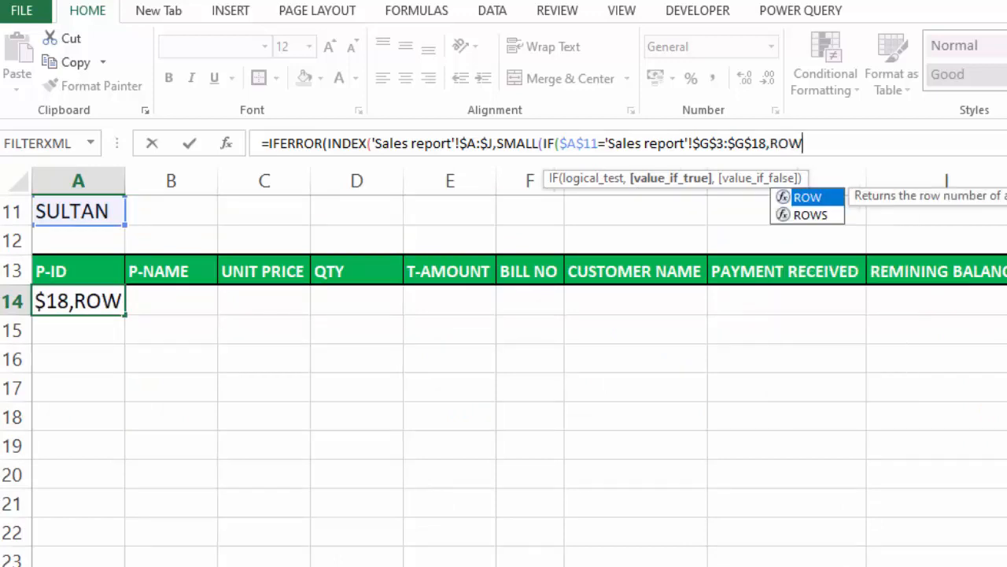
pyautogui.doubleClick(809, 197)
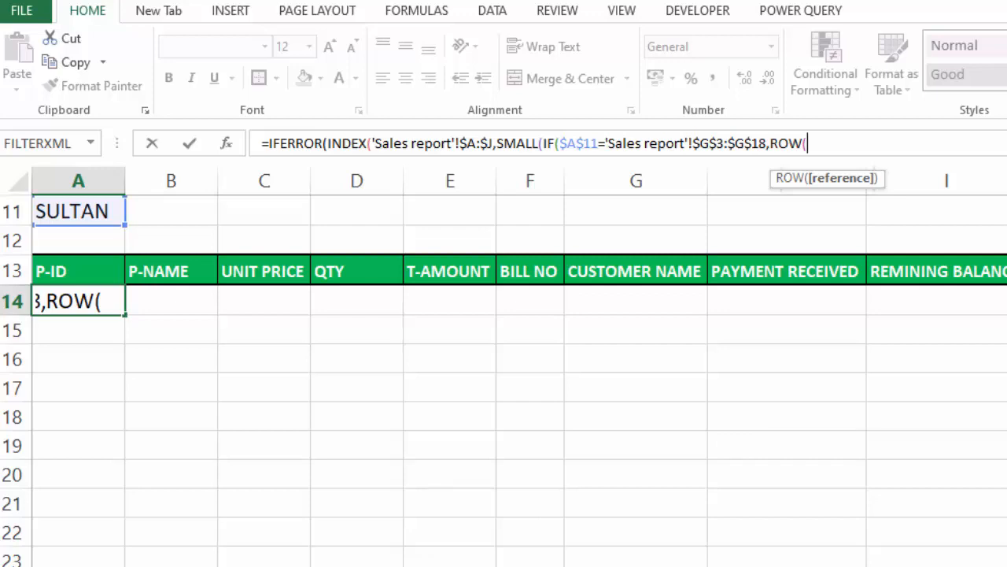
pyautogui.click(236, 564)
pyautogui.moveTo(746, 219); pyautogui.dragTo(729, 566)
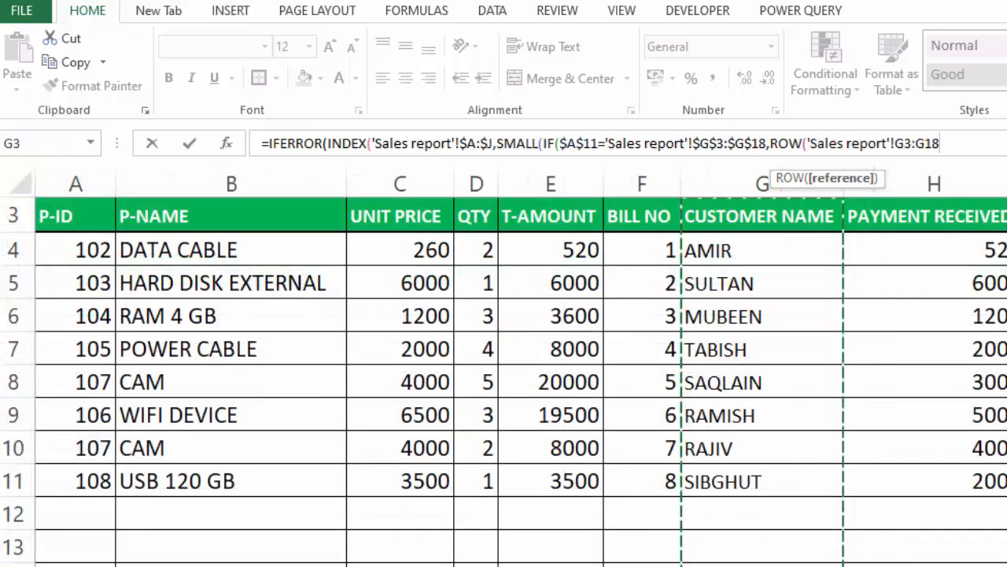
pyautogui.press('F4')
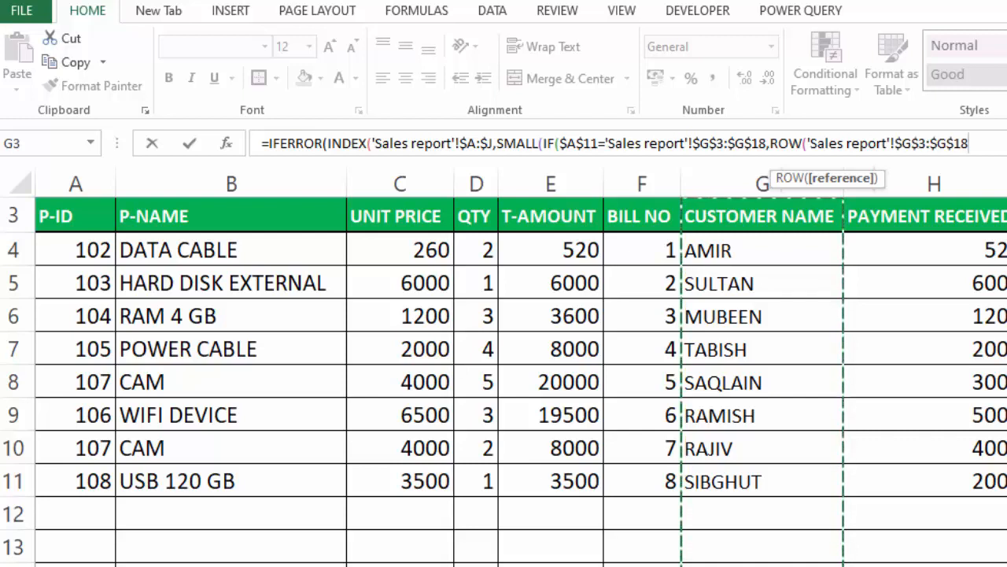
pyautogui.click(980, 144)
pyautogui.write(')')
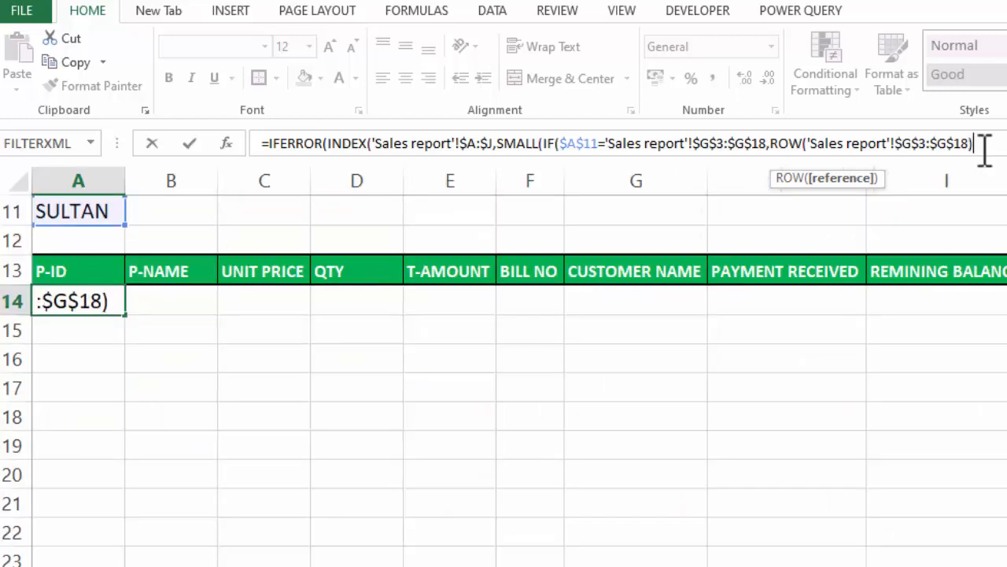
# Close the IF with "" as its false value and add ROW(A11) as the k argument of SMALL.
pyautogui.write(',')
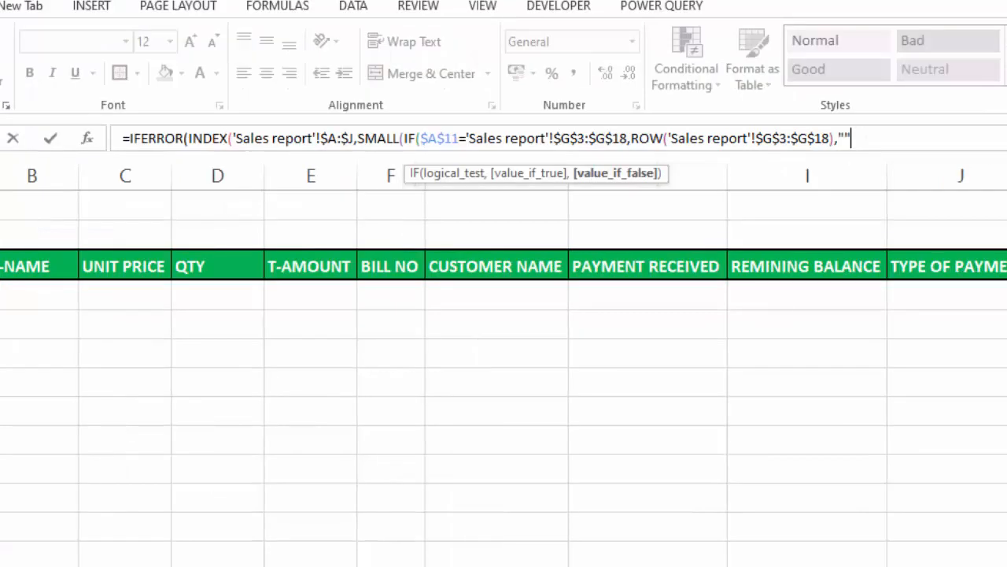
pyautogui.write('"")')
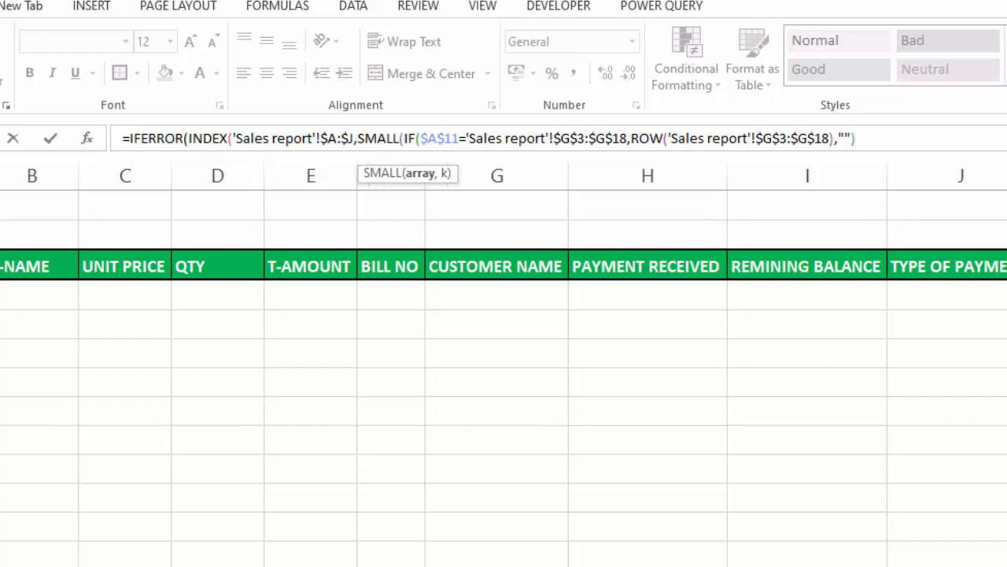
pyautogui.write(',')
pyautogui.write('ROW')
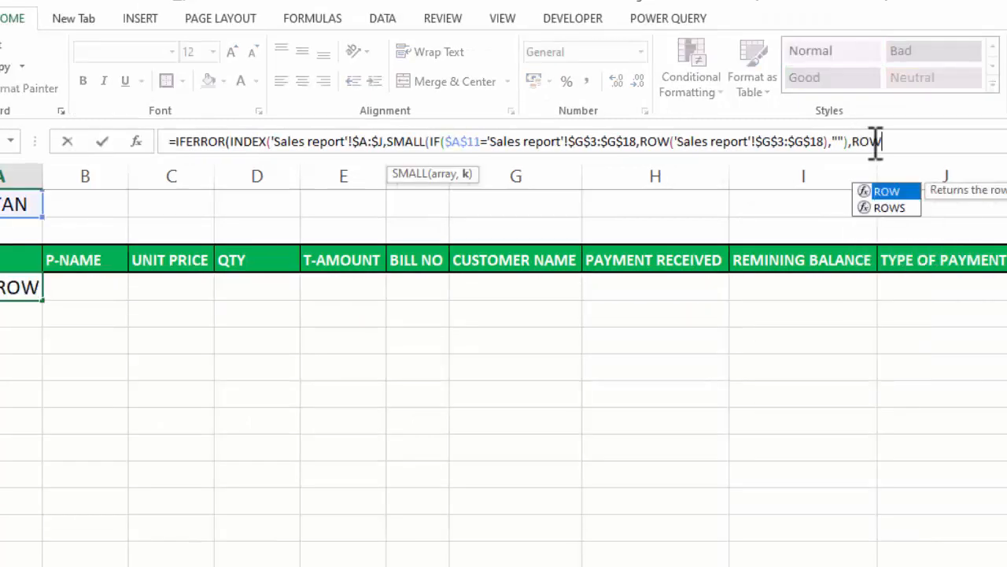
pyautogui.write('(')
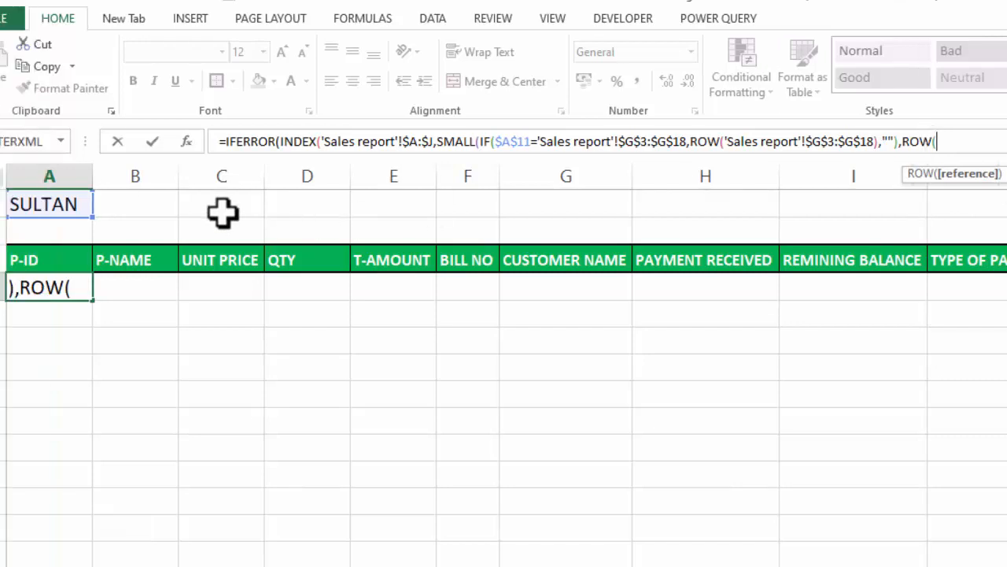
pyautogui.click(59, 204)
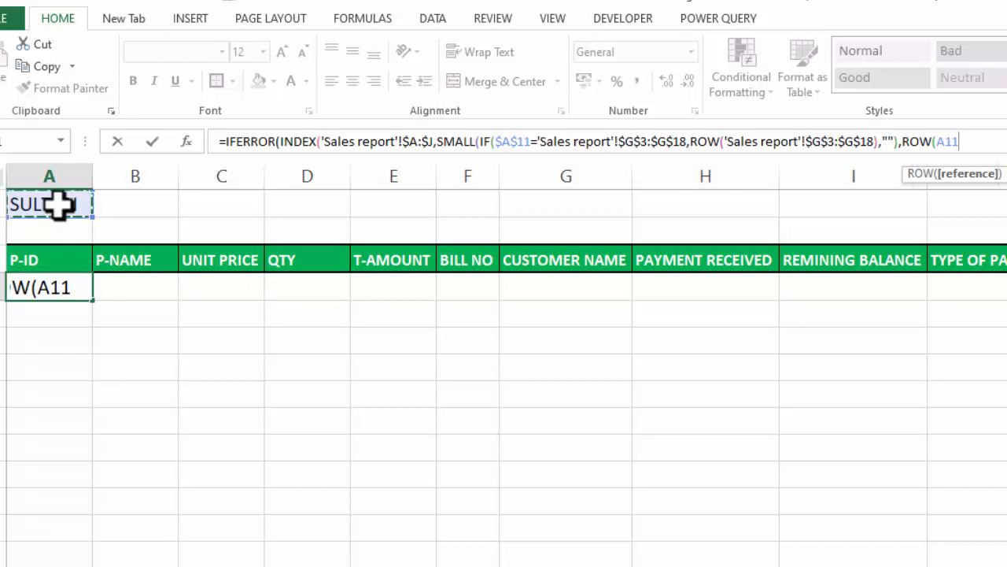
pyautogui.write('),')
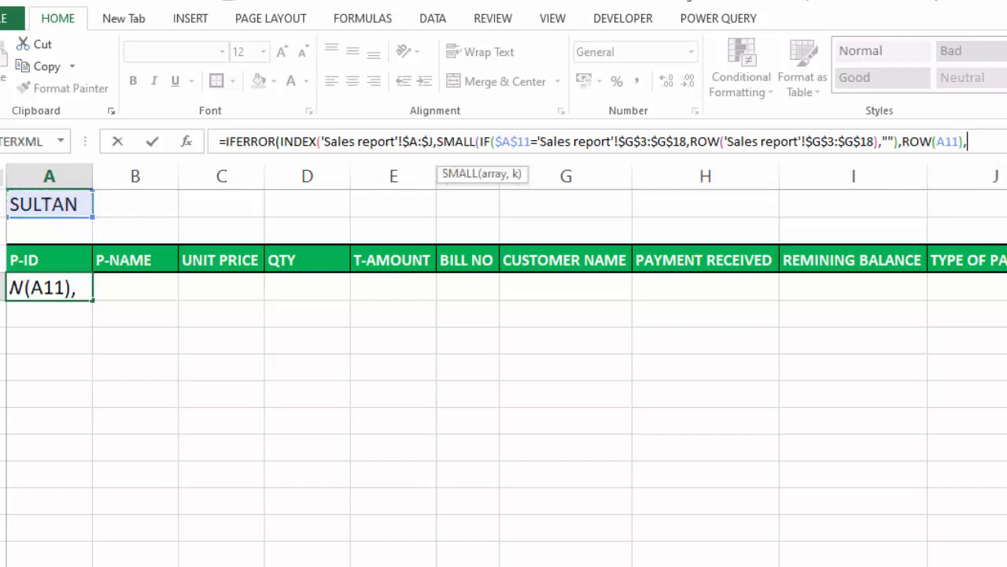
# Complete the formula with COLUMN() as the INDEX column number and "" as the error value, and enter it as an array formula.
pyautogui.write('COLUM')
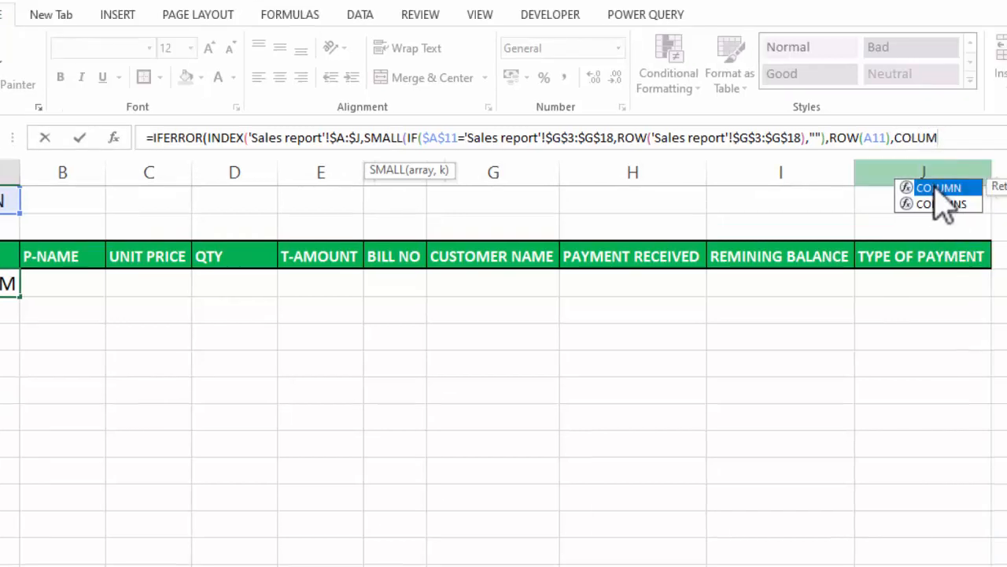
pyautogui.doubleClick(936, 191)
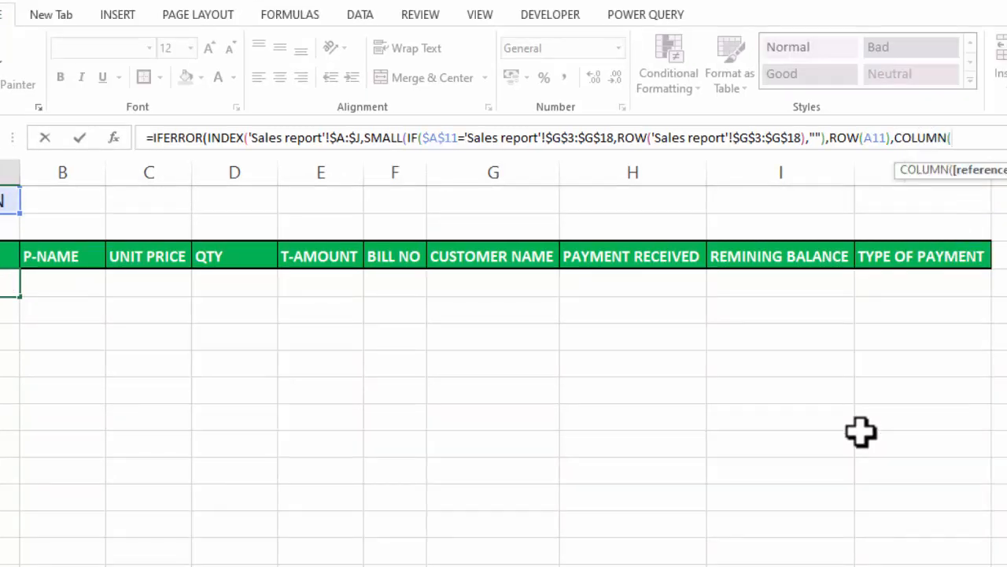
pyautogui.write(')')
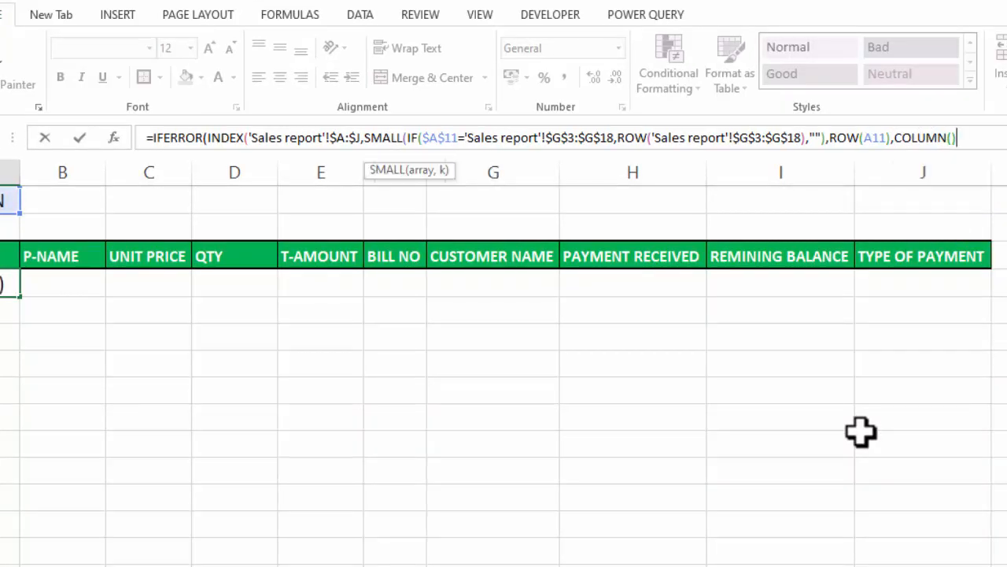
pyautogui.write('),')
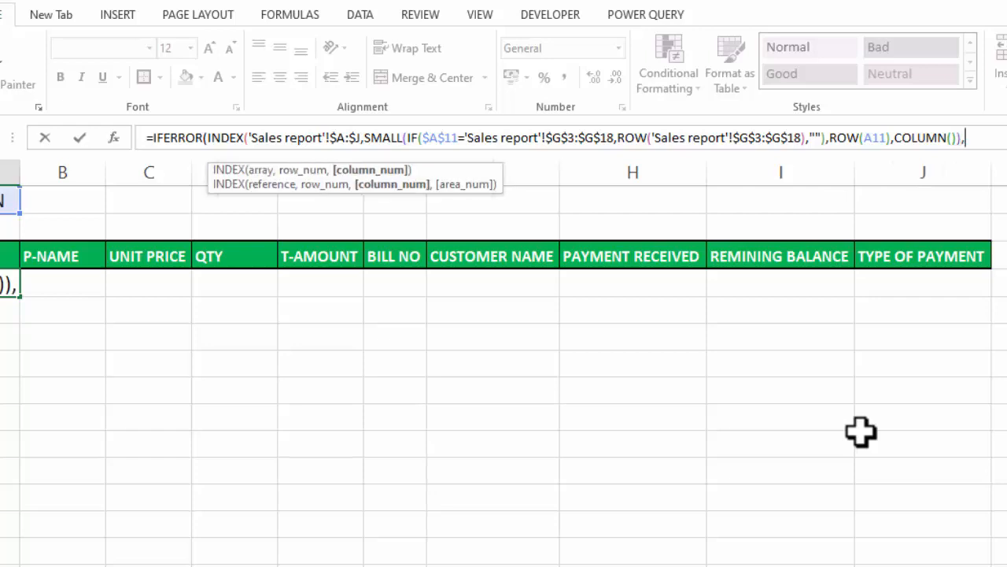
pyautogui.write('"")')
pyautogui.hotkey('ctrl', 'shift', 'Return')
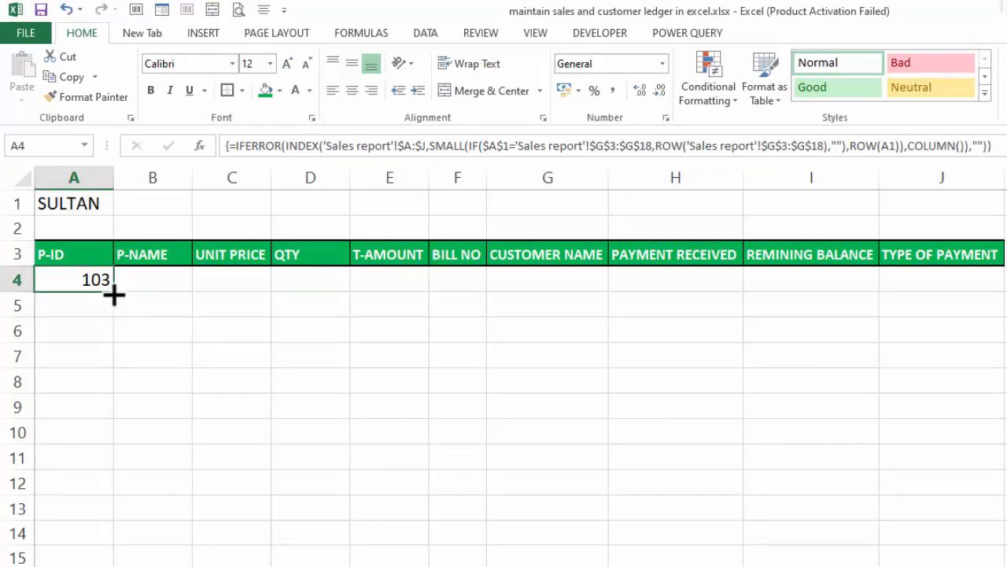
# Fill the array formula from A4 down to row 19 and across to the TYPE OF PAYMENT column.
pyautogui.moveTo(115, 295); pyautogui.dragTo(118, 563)
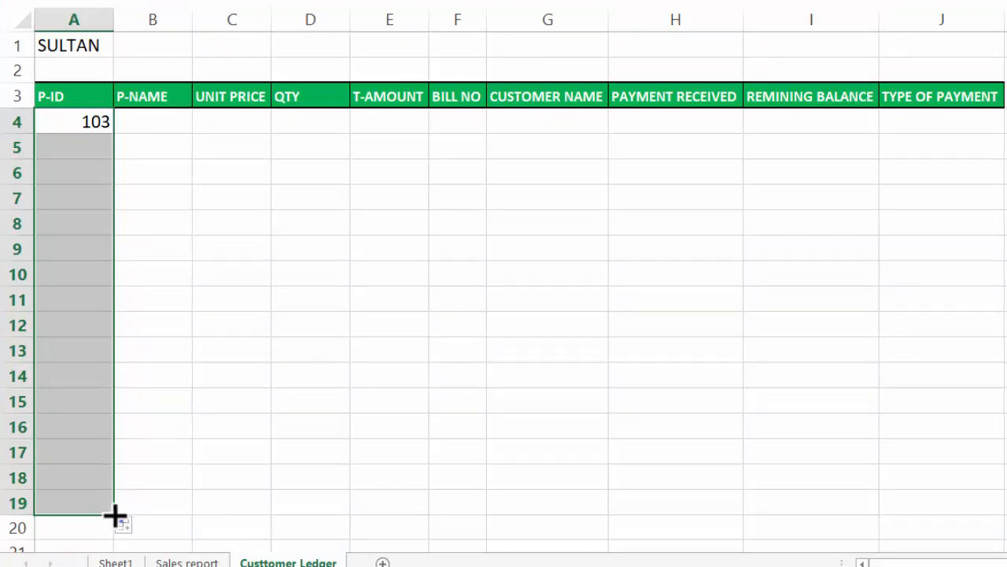
pyautogui.moveTo(115, 515); pyautogui.dragTo(980, 528)
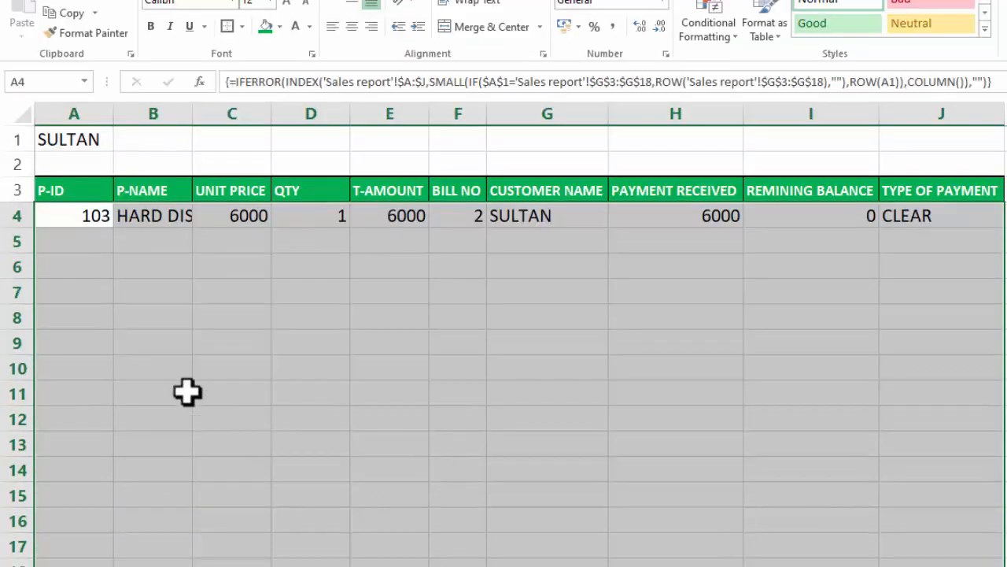
# Select the first listed customer in cell A1 and autofit the P-NAME column to its contents.
pyautogui.click(90, 142)
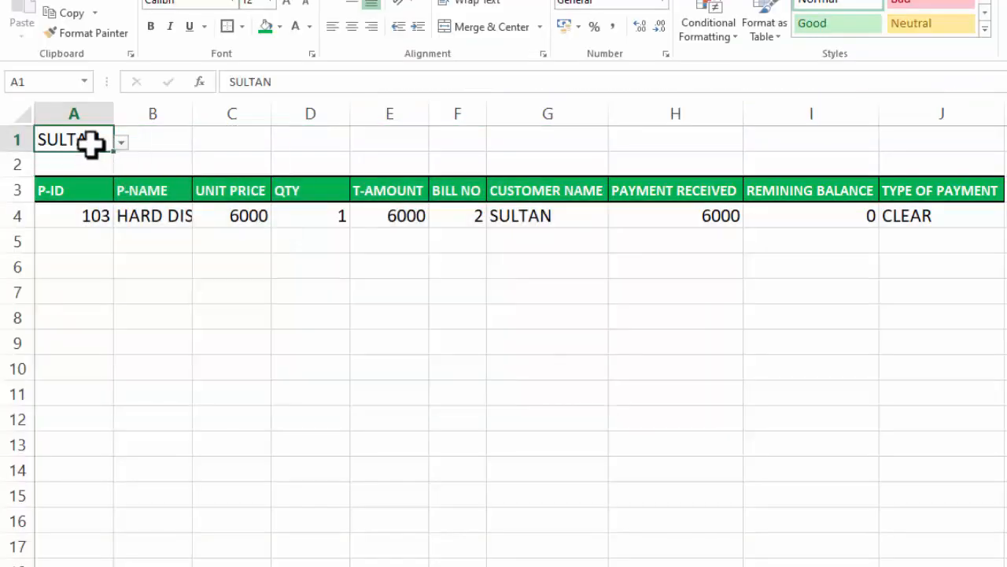
pyautogui.click(122, 143)
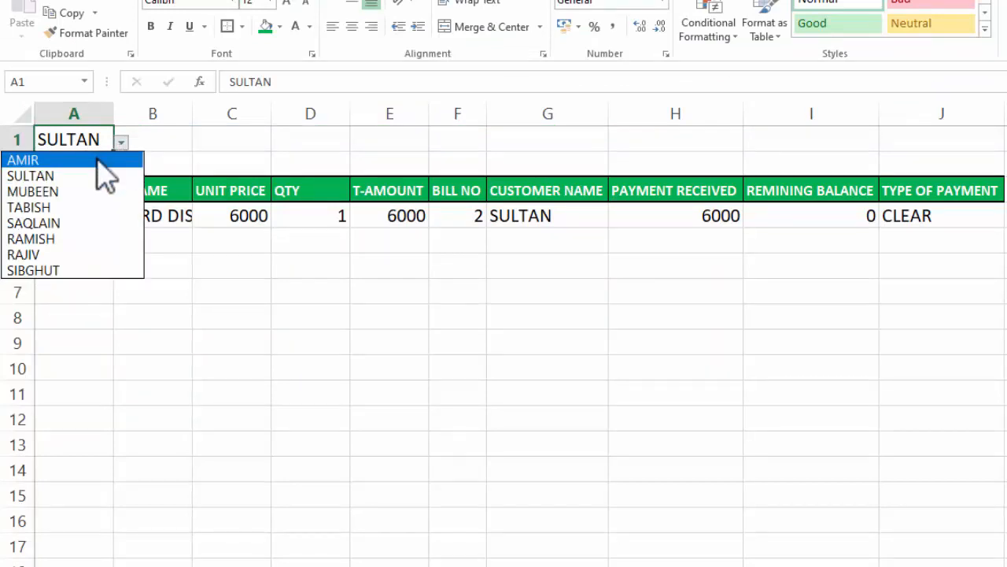
pyautogui.click(98, 159)
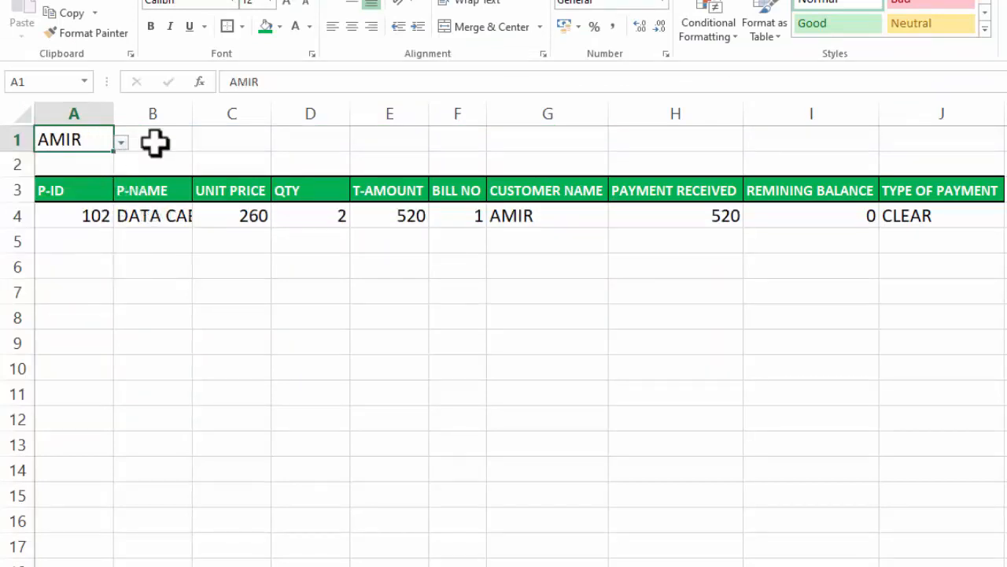
pyautogui.doubleClick(193, 116)
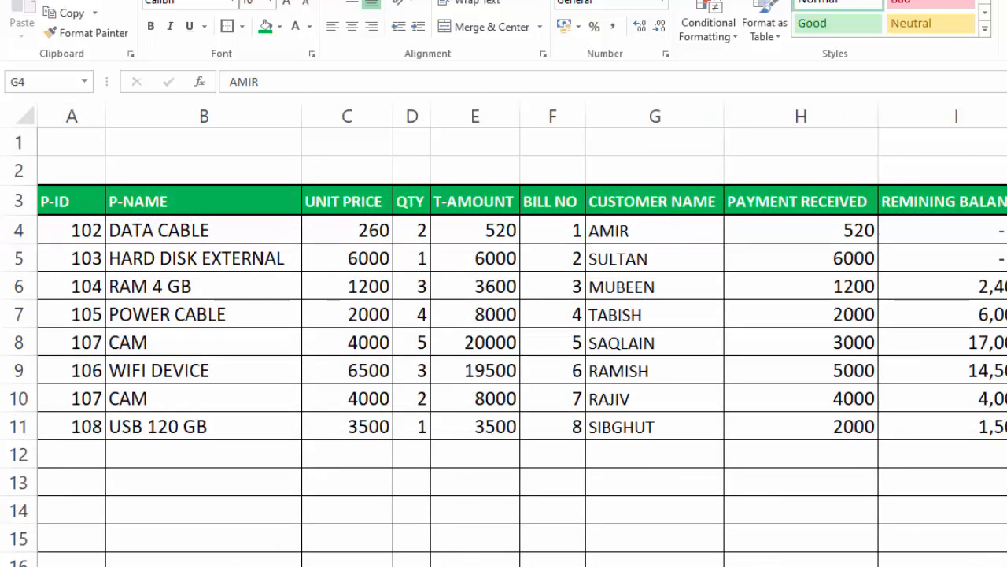
# On the Sales report sheet, start a new sale in row 12 with P-ID 103 and QTY 2.
pyautogui.click(75, 452)
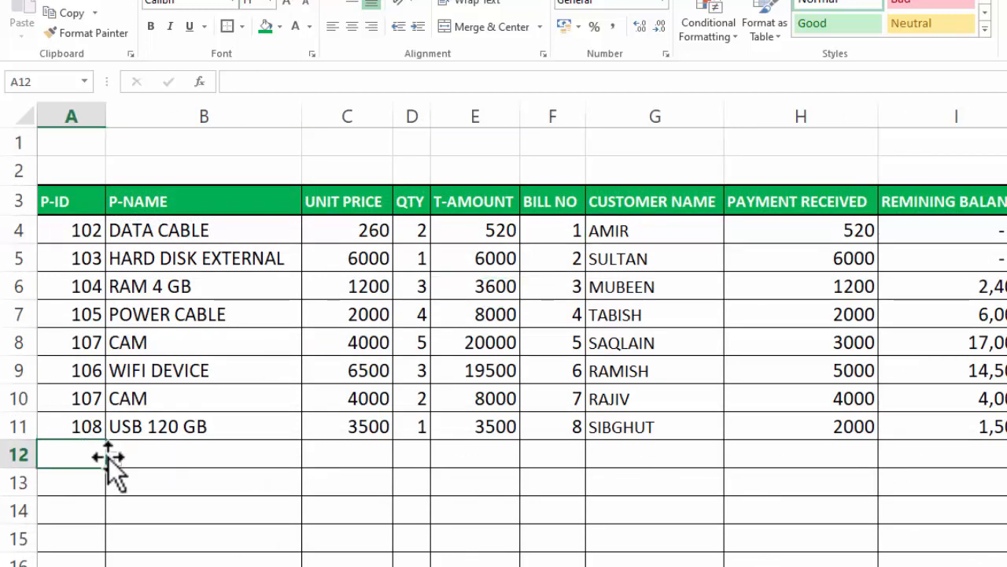
pyautogui.click(114, 458)
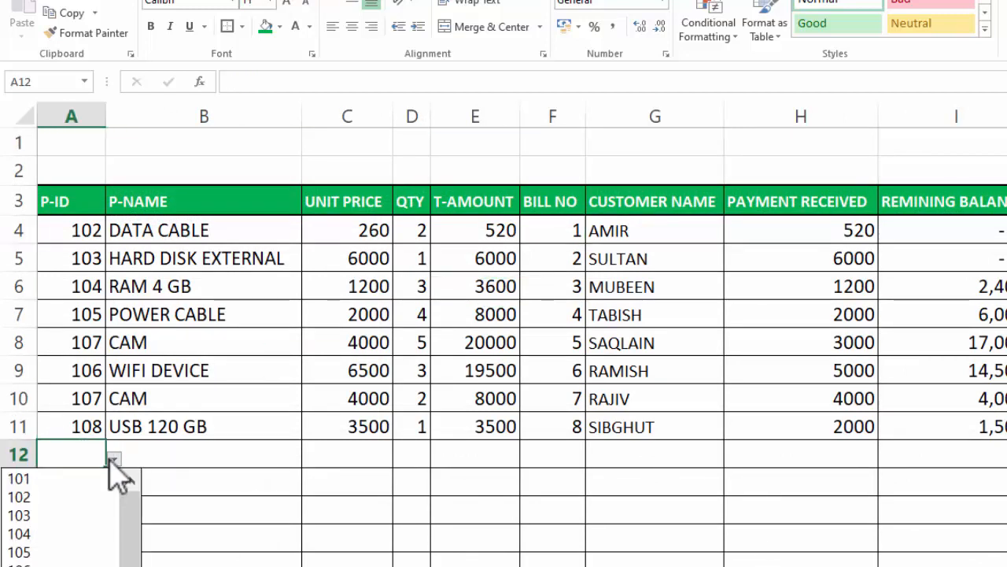
pyautogui.click(63, 516)
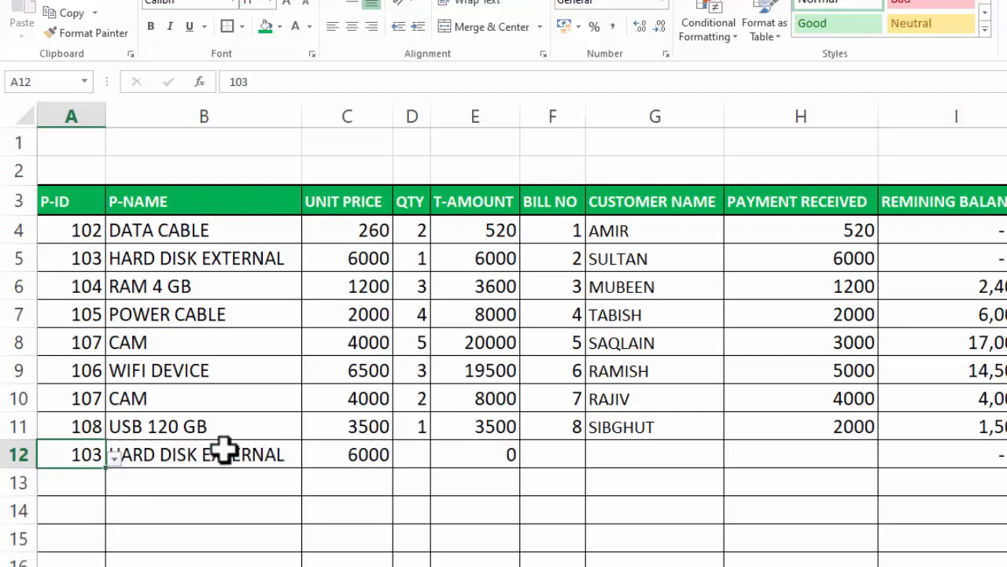
pyautogui.click(483, 452)
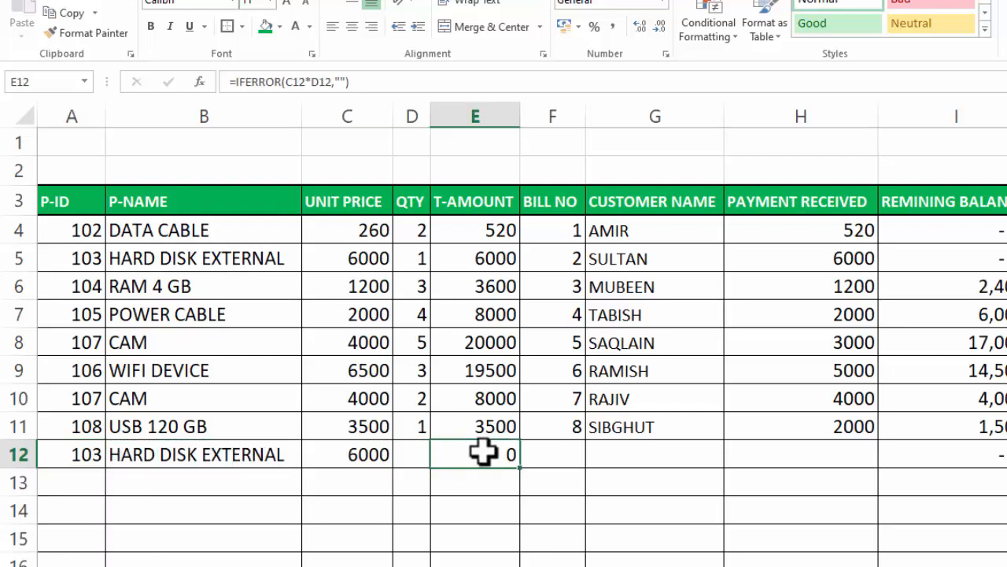
pyautogui.click(419, 452)
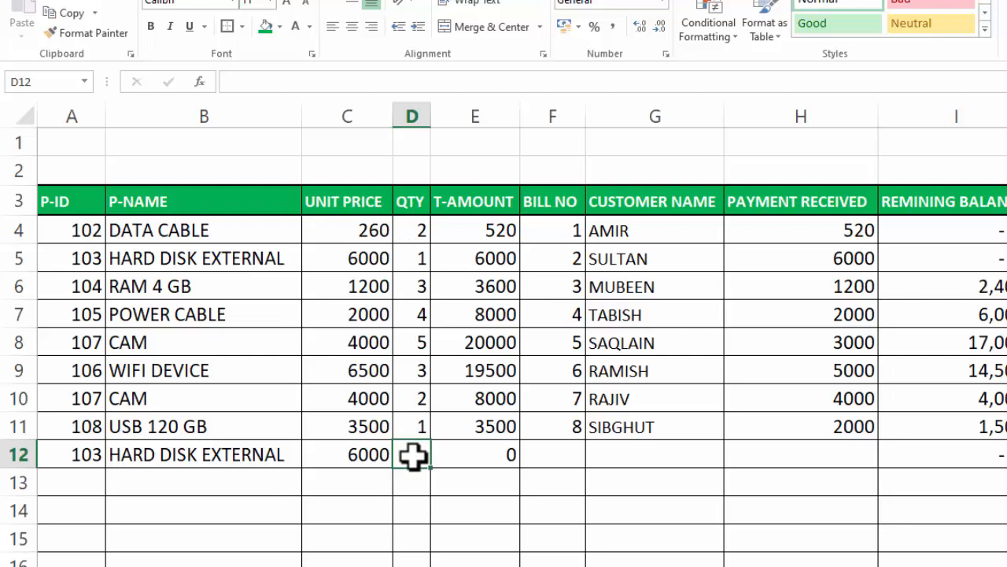
pyautogui.write('2')
pyautogui.press('Tab')
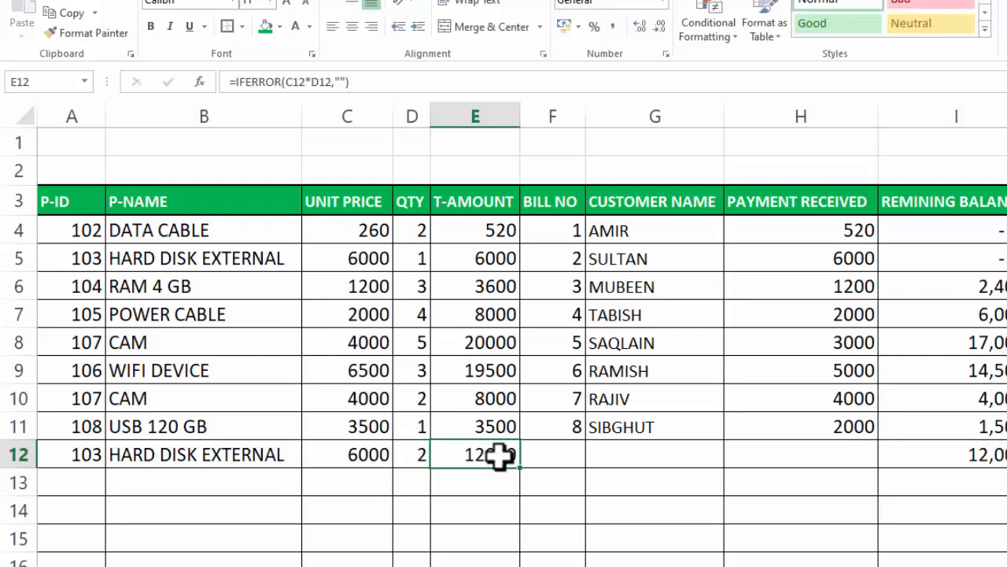
# Give the row 12 sale BILL NO 9 and enter the same customer name as in row 4.
pyautogui.click(533, 453)
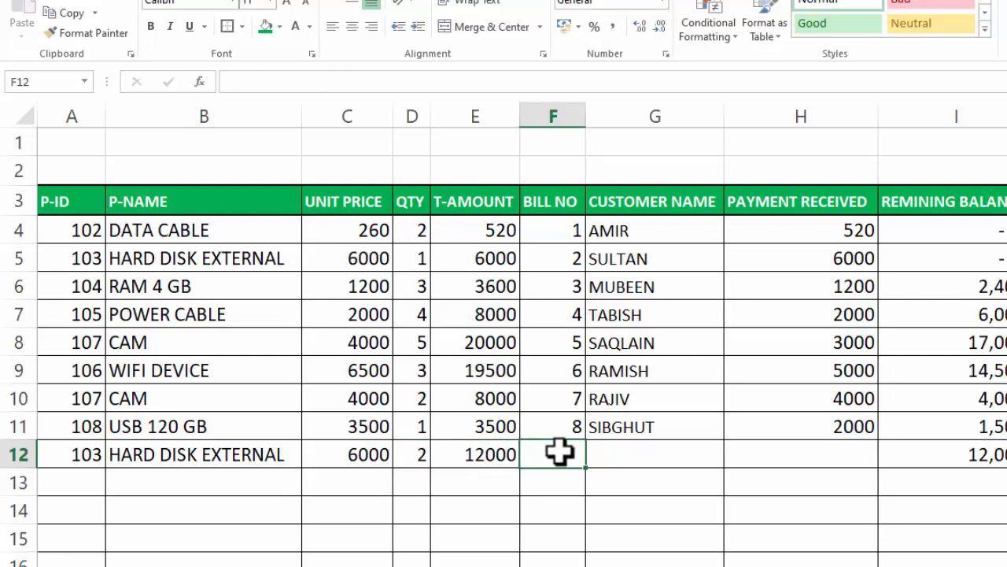
pyautogui.write('9')
pyautogui.press('Tab')
pyautogui.write('AM')
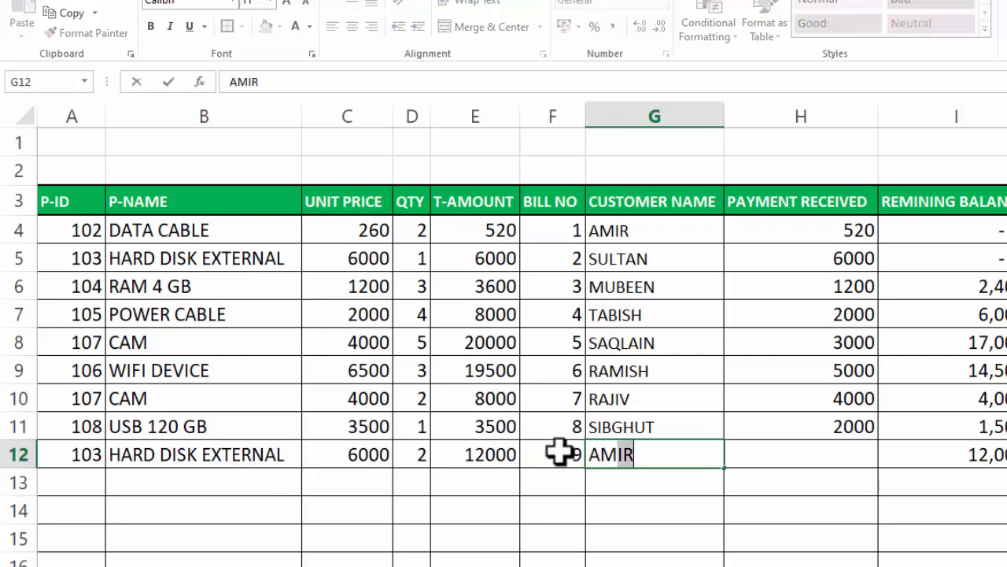
pyautogui.press('Tab')
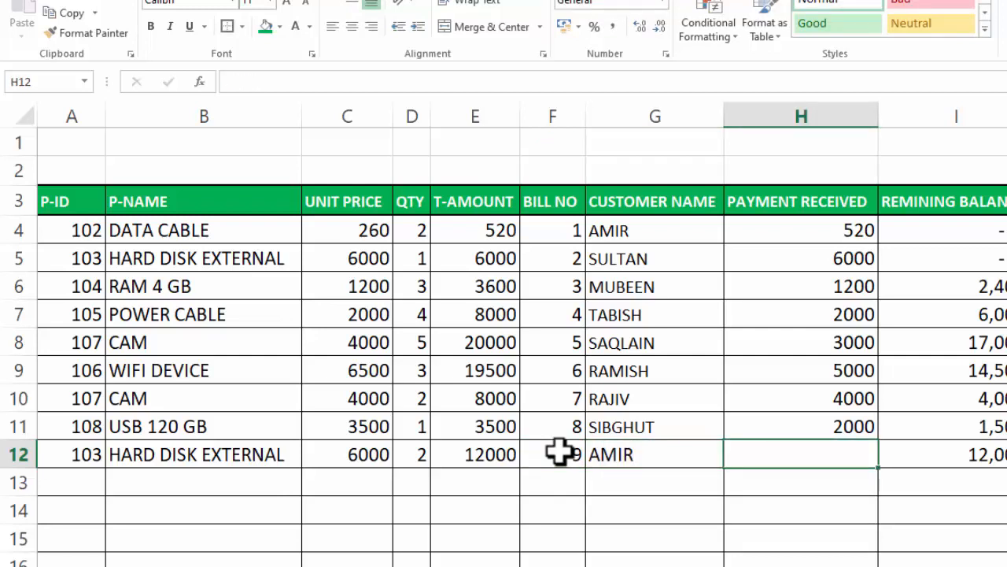
# Enter 5000 as the row 12 PAYMENT RECEIVED, and replace it with 10000.
pyautogui.write('5000')
pyautogui.press('Tab')
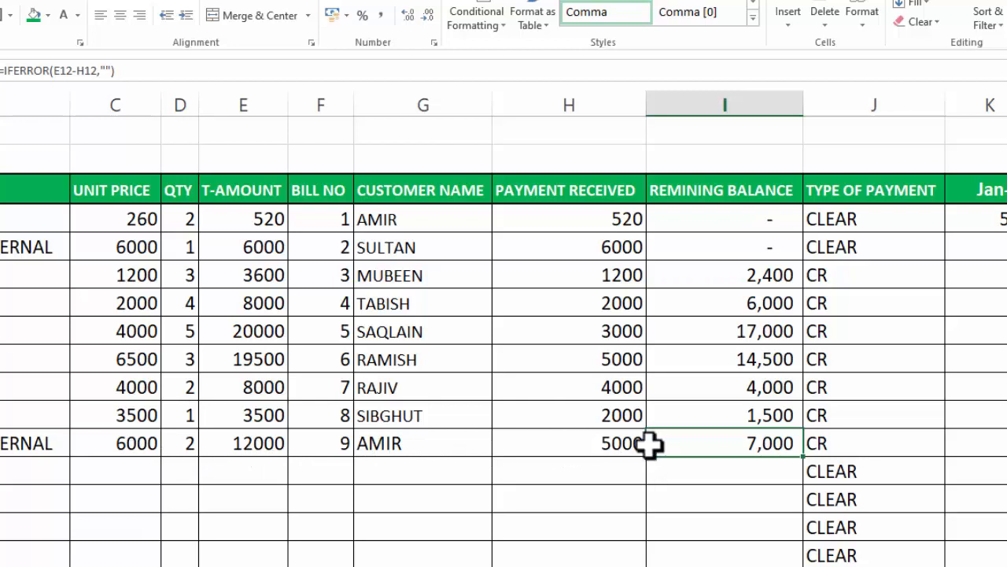
pyautogui.click(615, 444)
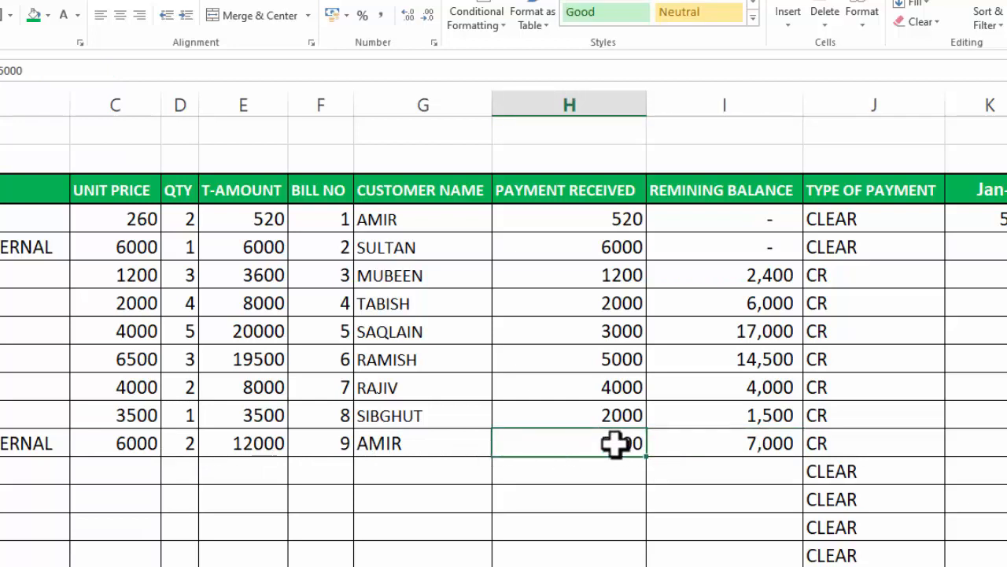
pyautogui.write('10000')
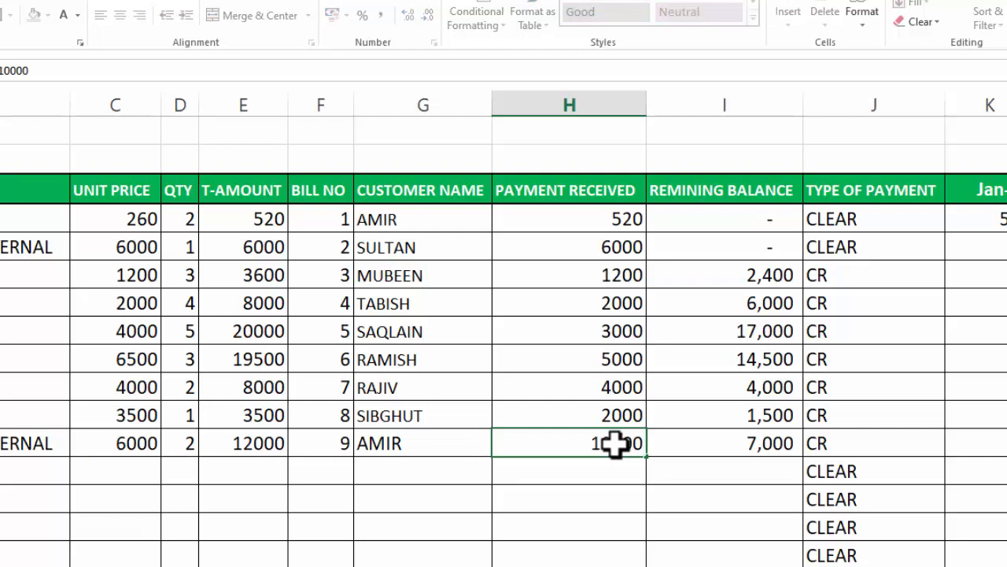
pyautogui.press('Tab')
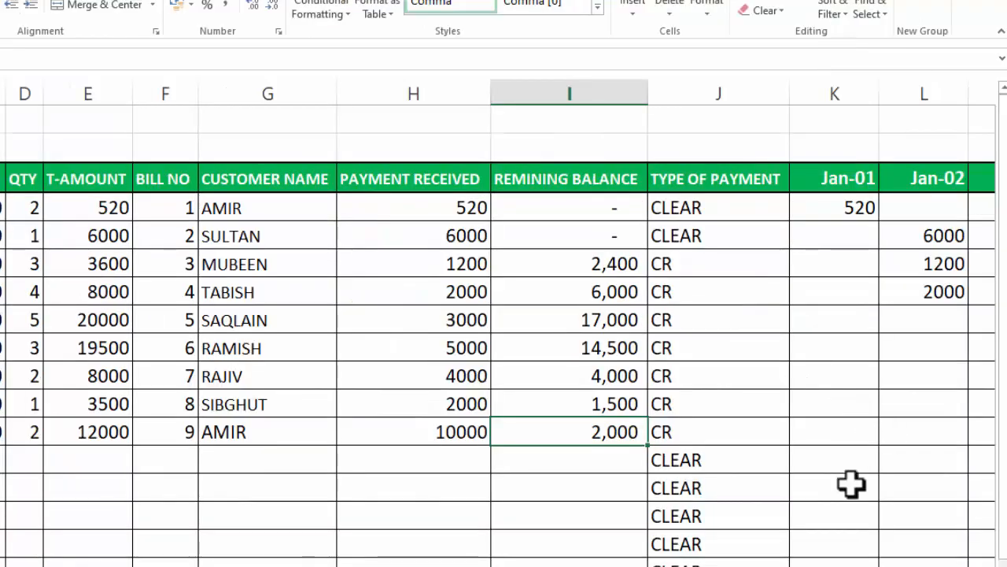
# Enter 10000 in row 13 of the Jan-06 column.
pyautogui.hscroll(4, 733, 472)
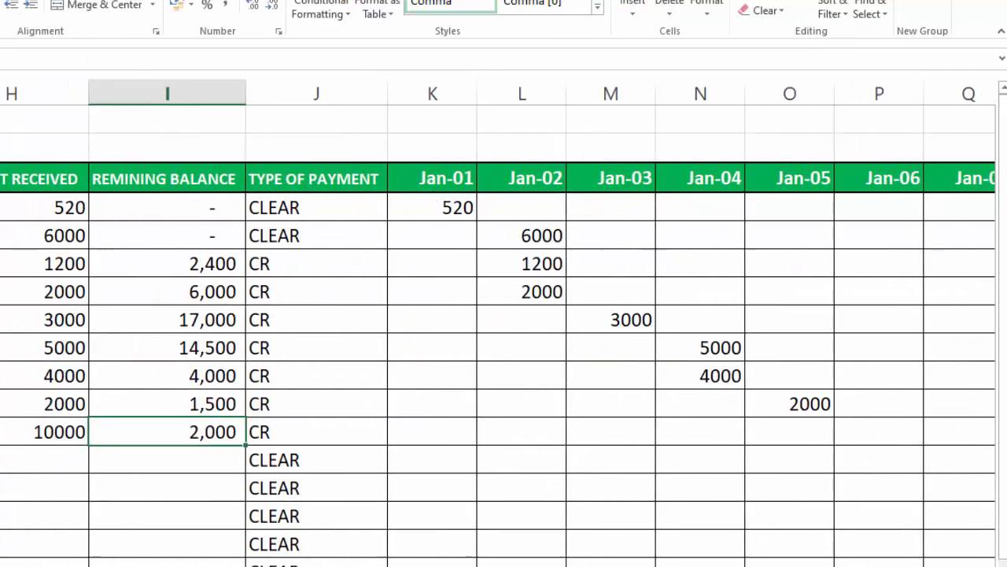
pyautogui.click(847, 466)
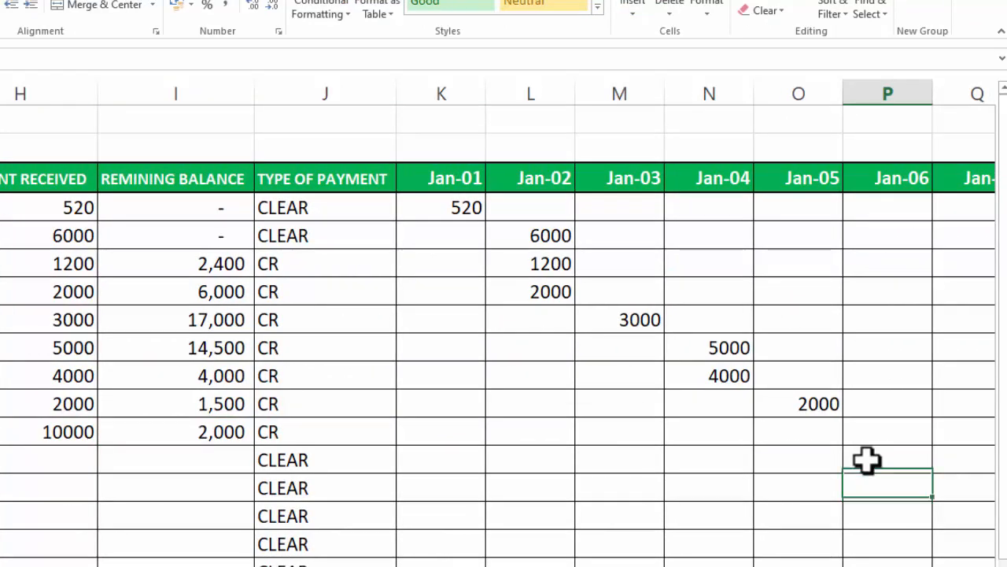
pyautogui.write('100')
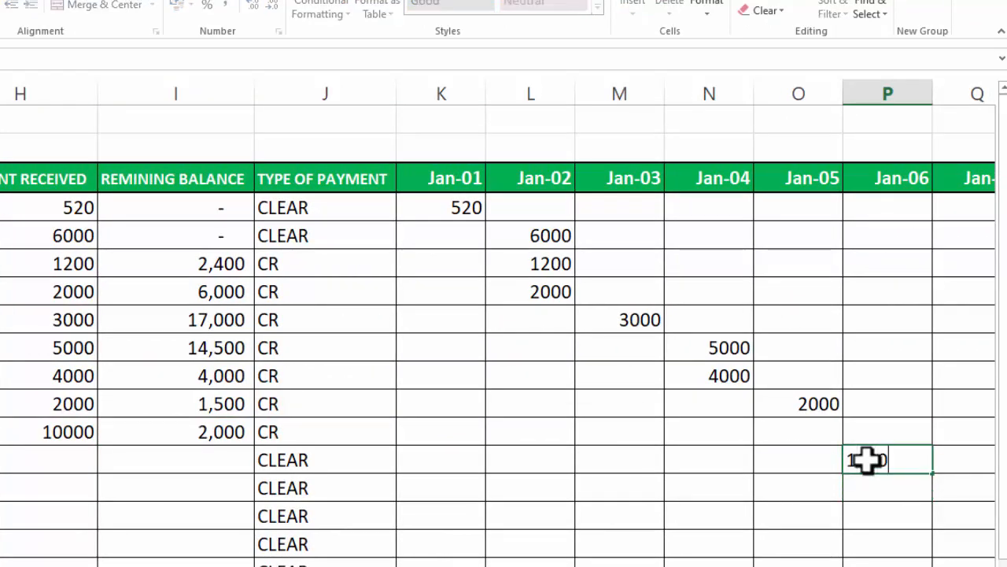
pyautogui.write('00')
pyautogui.press('Tab')
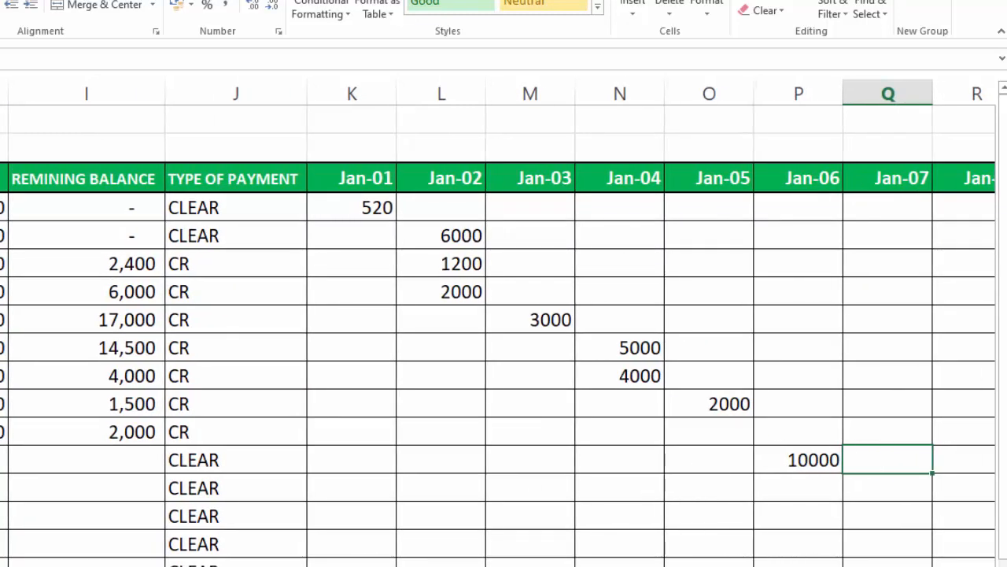
# Return to the Customer Ledger sheet and widen the P-NAME column to fit the longer product name.
pyautogui.hscroll(-5, 498, 323)
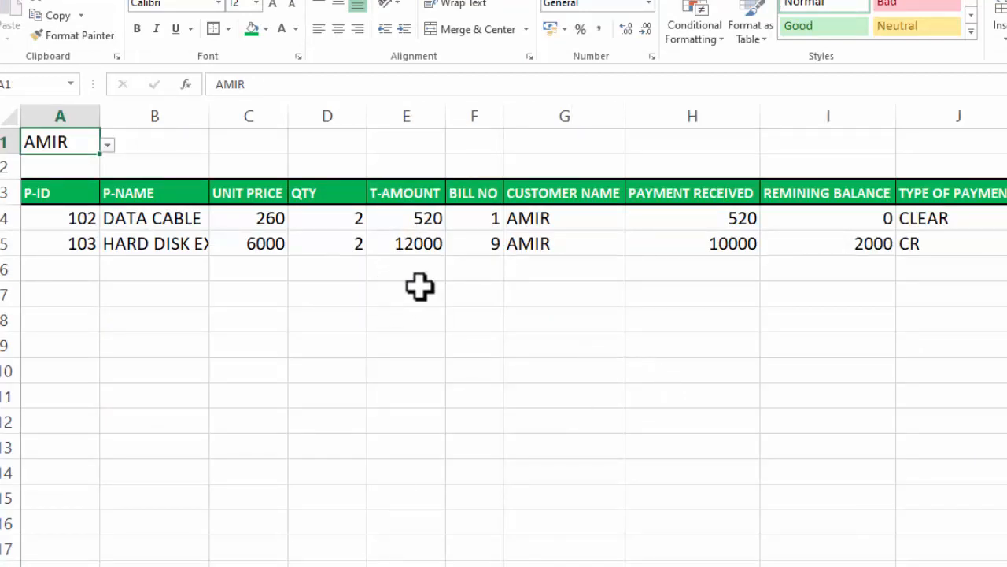
pyautogui.moveTo(209, 124); pyautogui.dragTo(209, 124)
pyautogui.doubleClick(208, 124)
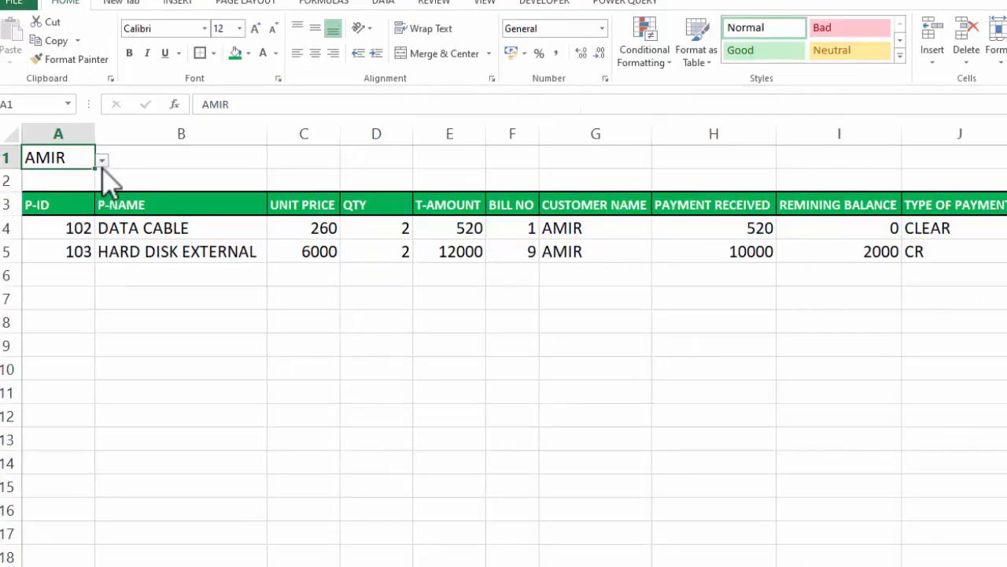
# Check the ledger retrieval by setting A1 in turn to the fourth, sixth, seventh and last listed customers.
pyautogui.click(102, 160)
pyautogui.click(63, 218)
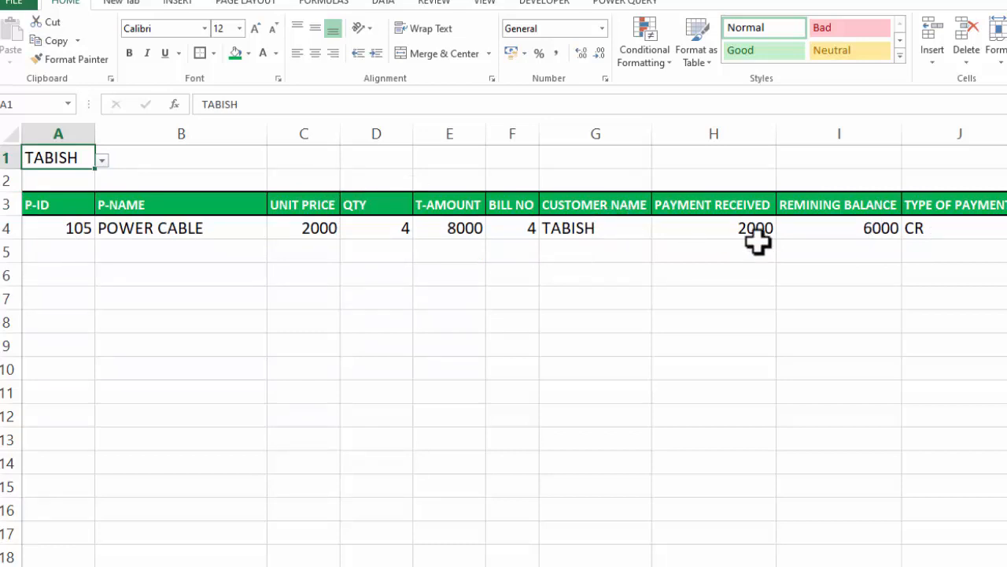
pyautogui.click(103, 160)
pyautogui.click(41, 245)
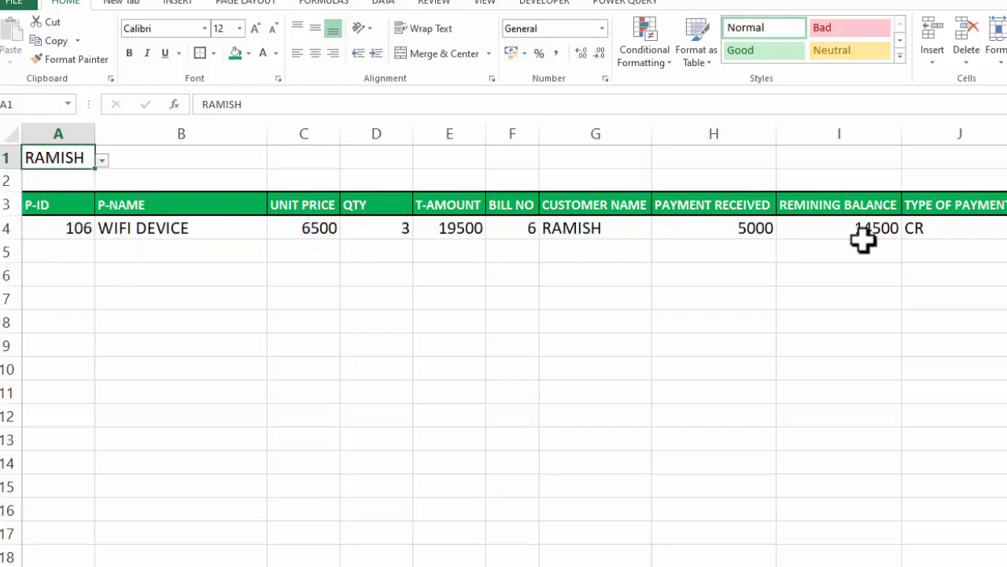
pyautogui.click(103, 160)
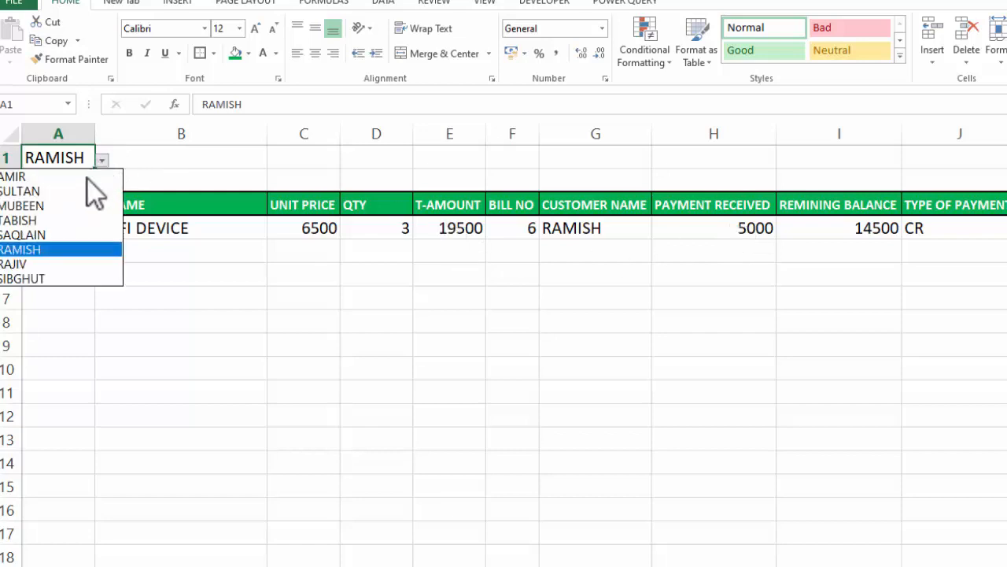
pyautogui.click(47, 268)
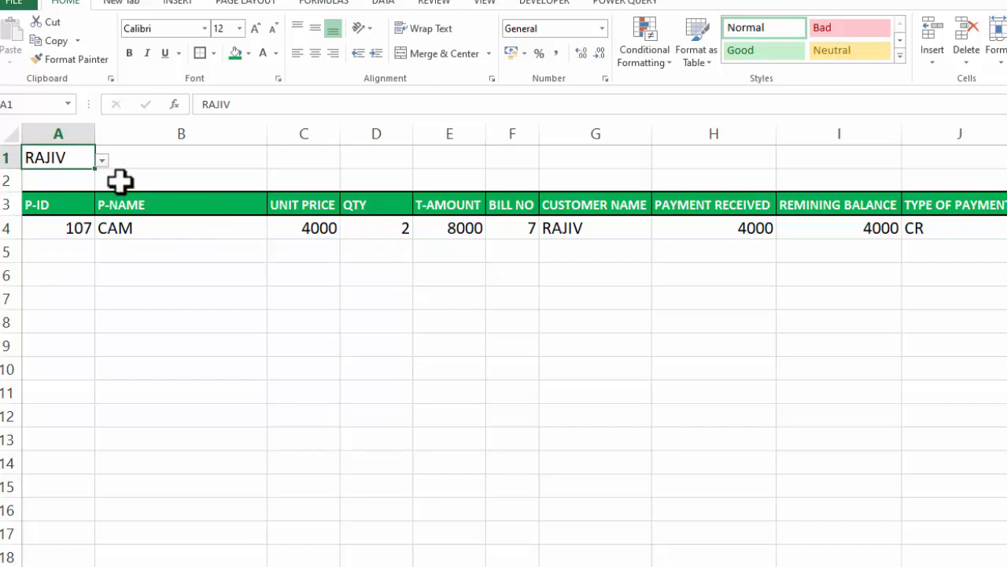
pyautogui.click(102, 161)
pyautogui.click(50, 276)
pyautogui.click(101, 163)
pyautogui.click(99, 163)
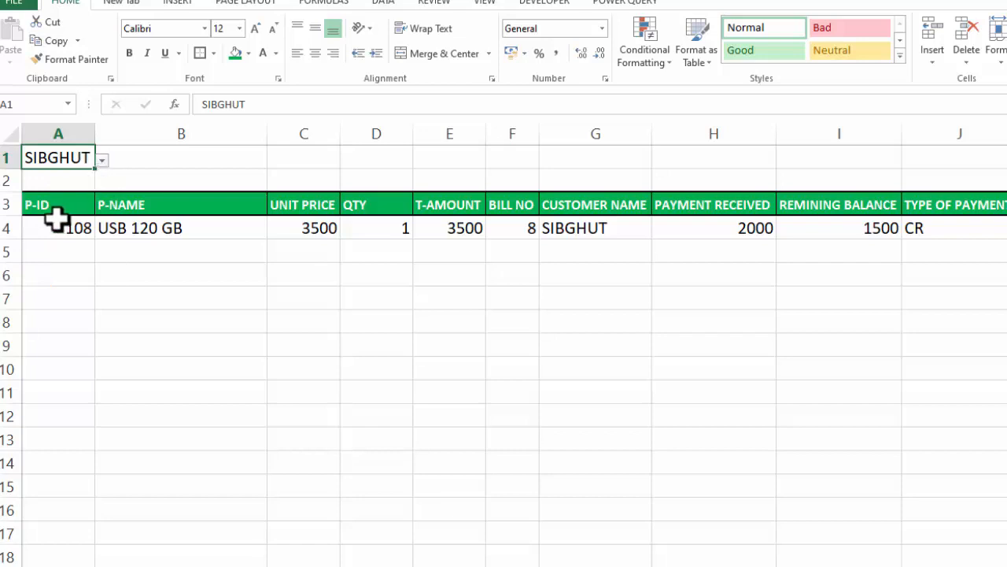
# Apply borders to ledger cells A4 to J17 and enter the title CUSTOMER SALE LEDGER in A2.
pyautogui.moveTo(56, 224); pyautogui.dragTo(938, 525)
pyautogui.click(74, 183)
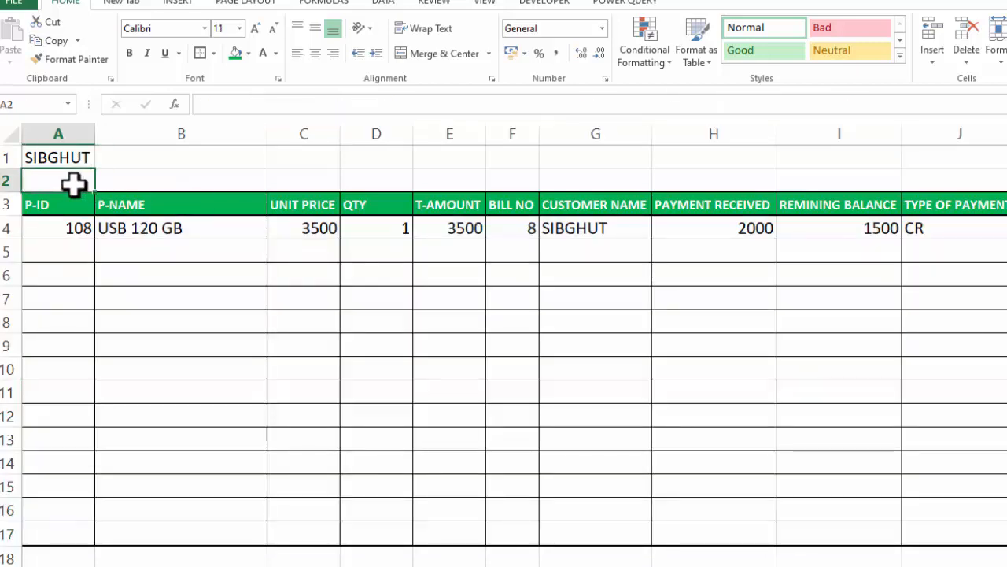
pyautogui.write('CUSTOMER SALE LEDGER')
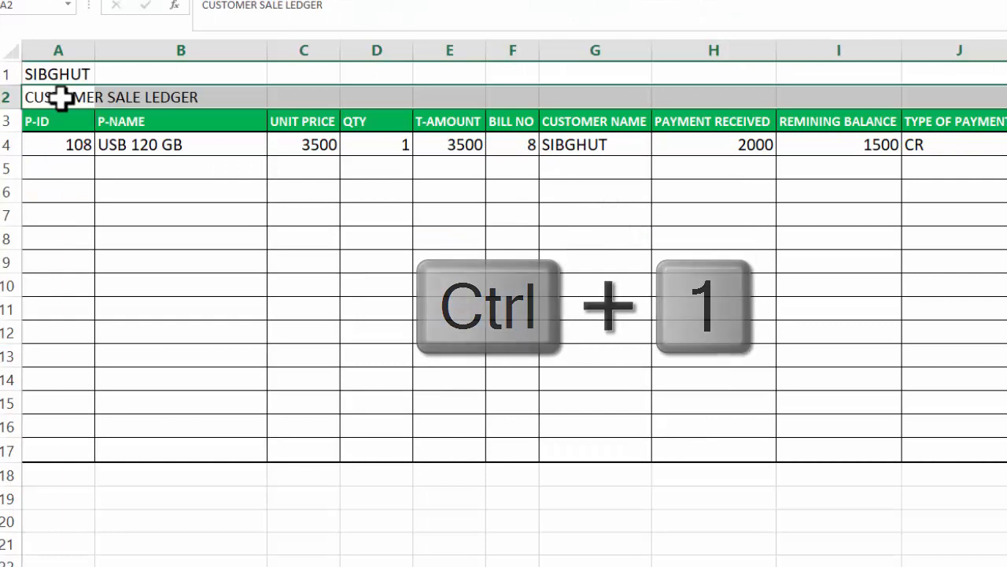
# Set the title row's horizontal alignment to Center Across Selection over the ledger table's columns.
pyautogui.hotkey('ctrl', '1')
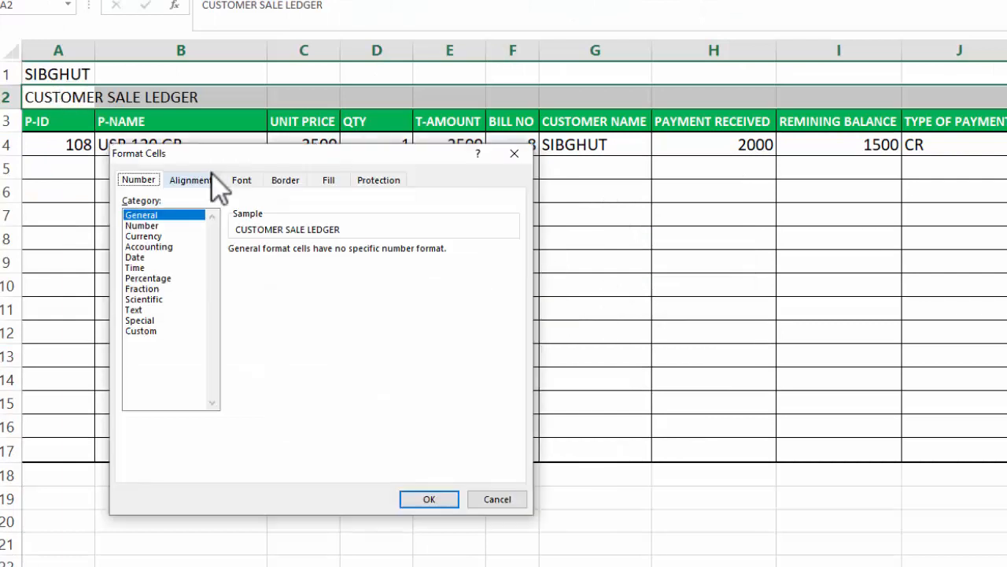
pyautogui.click(208, 179)
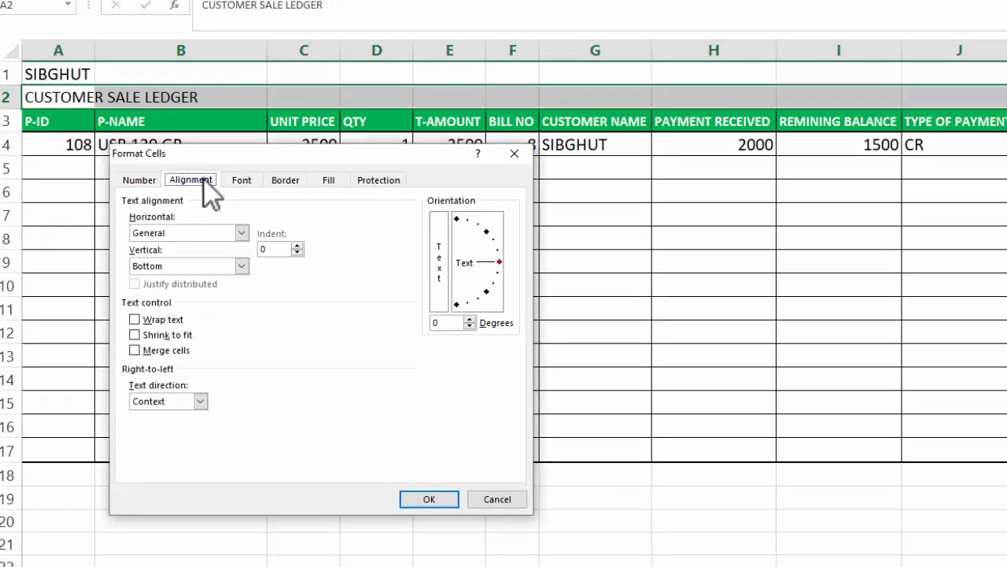
pyautogui.click(242, 233)
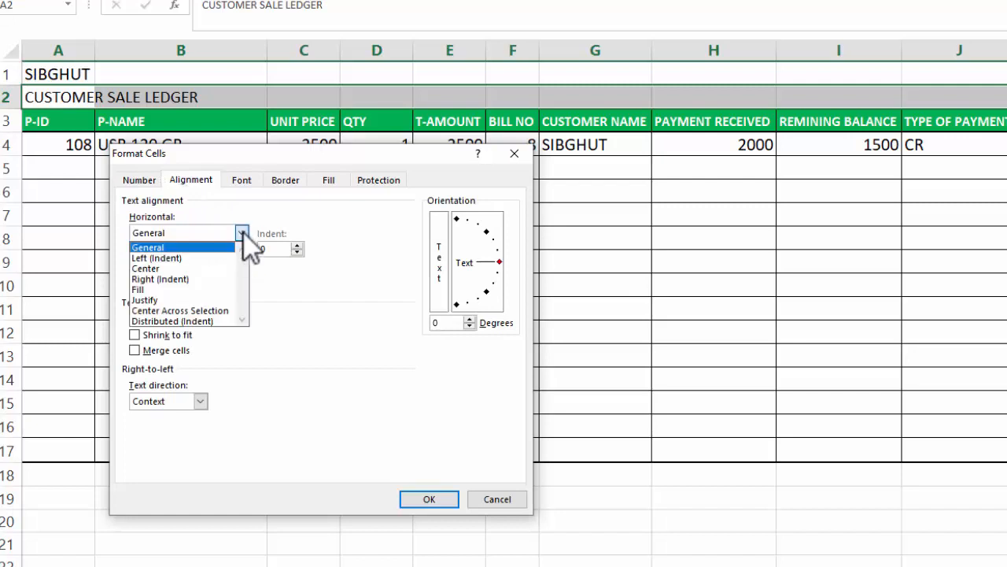
pyautogui.click(183, 310)
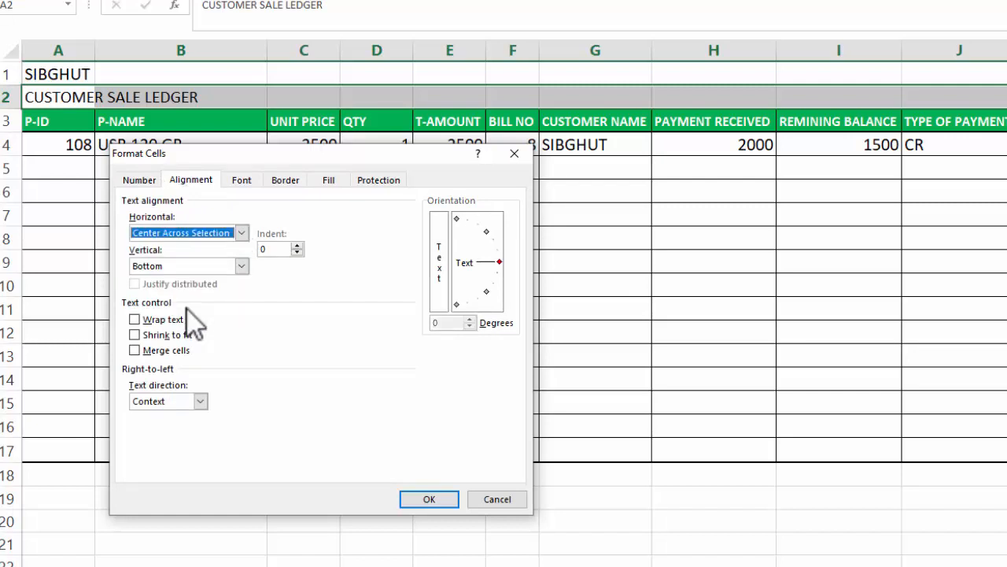
pyautogui.click(426, 495)
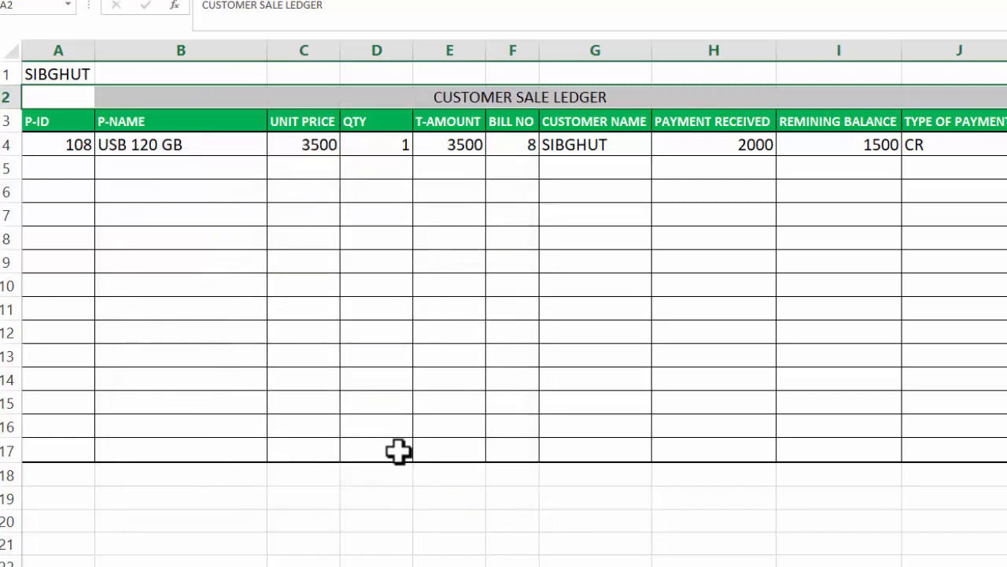
# Format the CUSTOMER SALE LEDGER title row with font size 16, bold text and a gold fill.
pyautogui.click(88, 2)
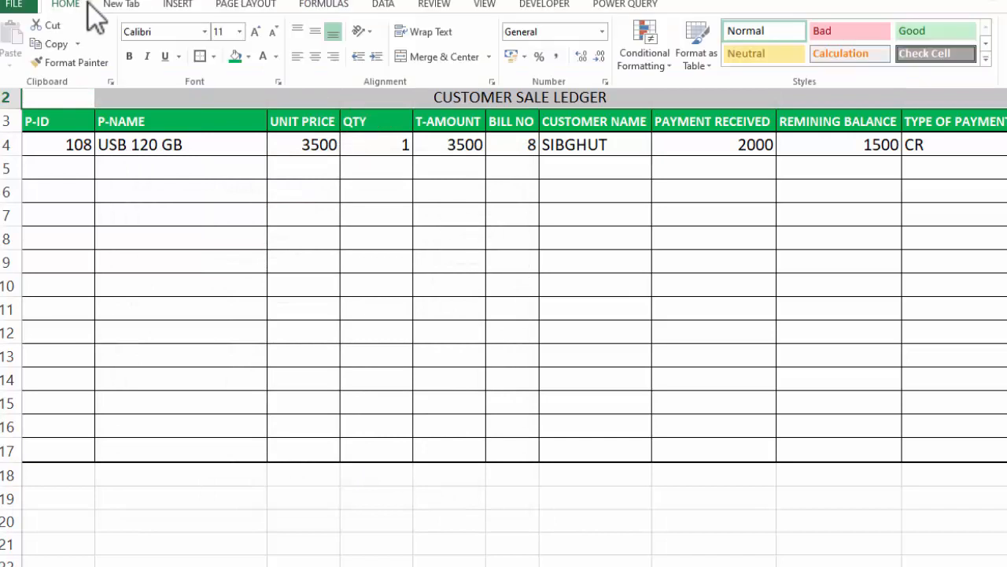
pyautogui.click(254, 29)
pyautogui.click(254, 28)
pyautogui.click(254, 29)
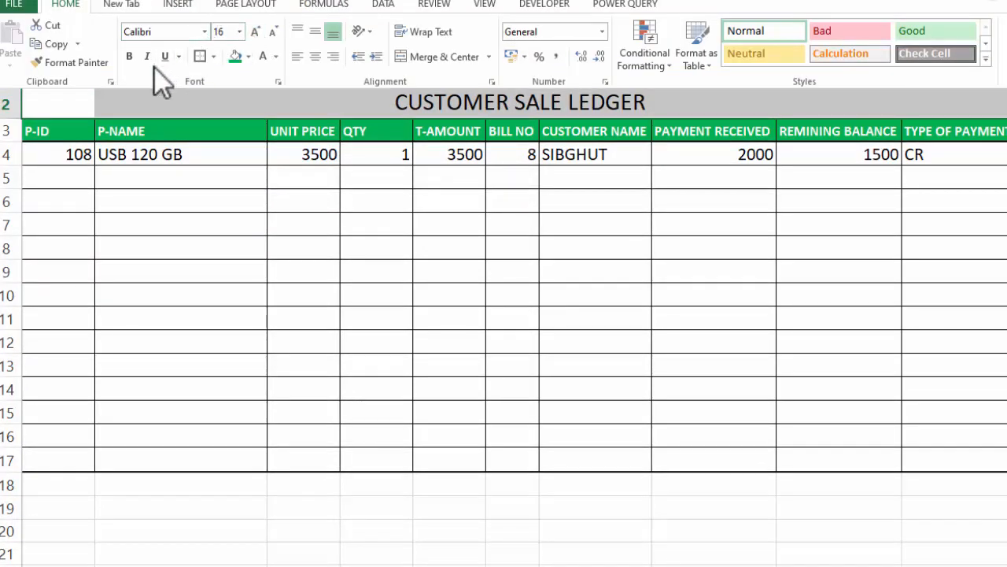
pyautogui.click(135, 63)
pyautogui.click(248, 56)
pyautogui.click(262, 185)
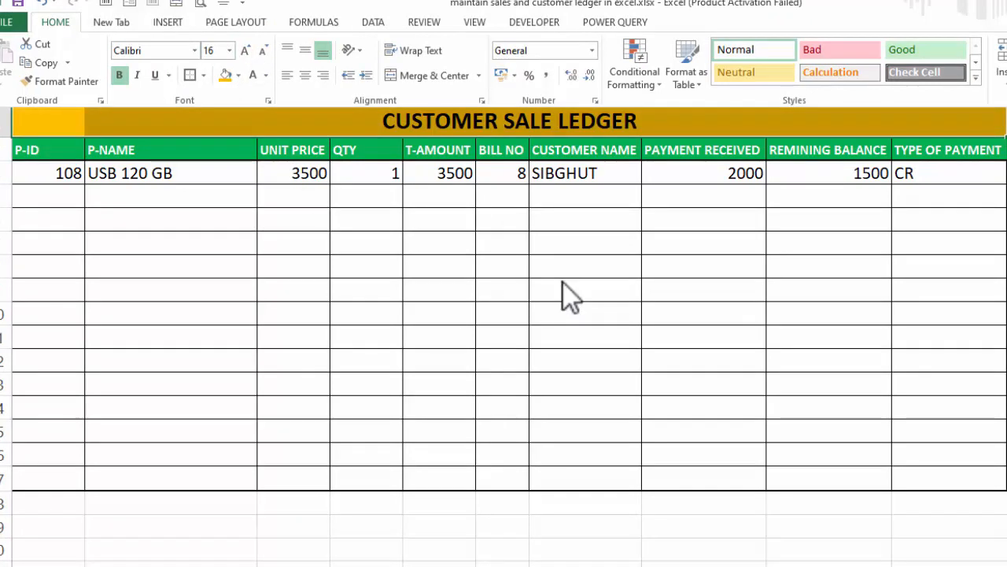
pyautogui.click(422, 362)
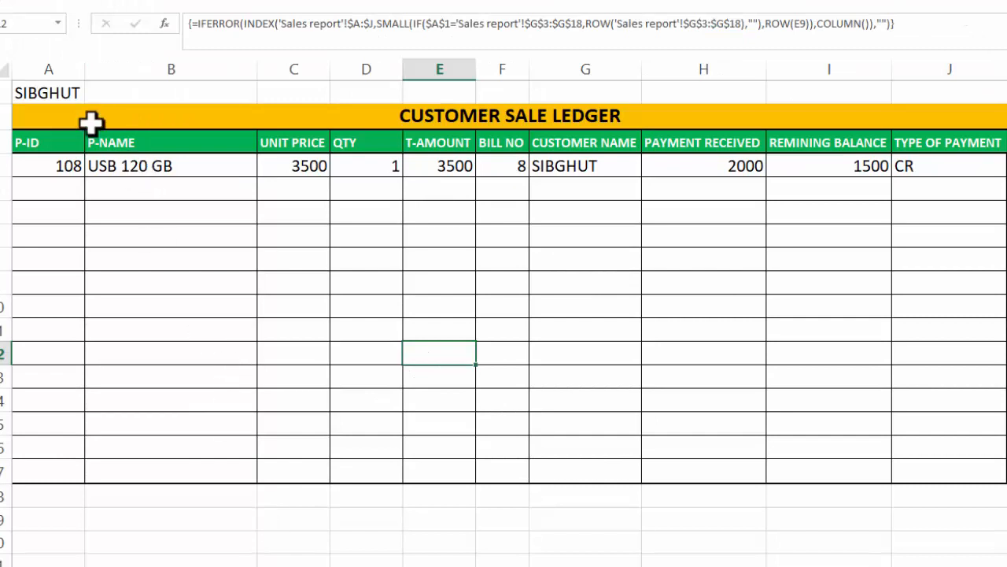
# Set the ledger's customer selector in A1 to the first listed customer.
pyautogui.click(74, 93)
pyautogui.click(93, 97)
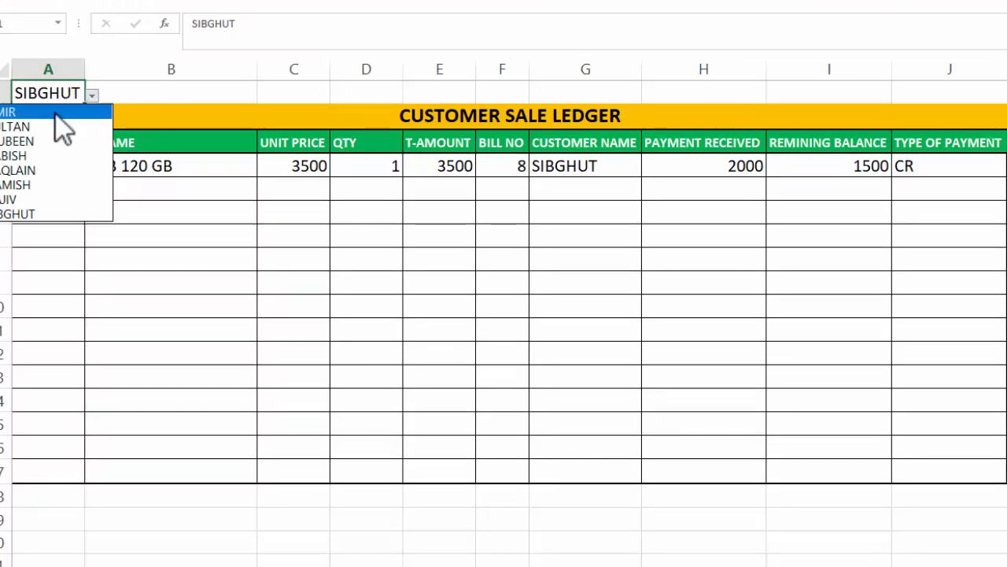
pyautogui.click(55, 113)
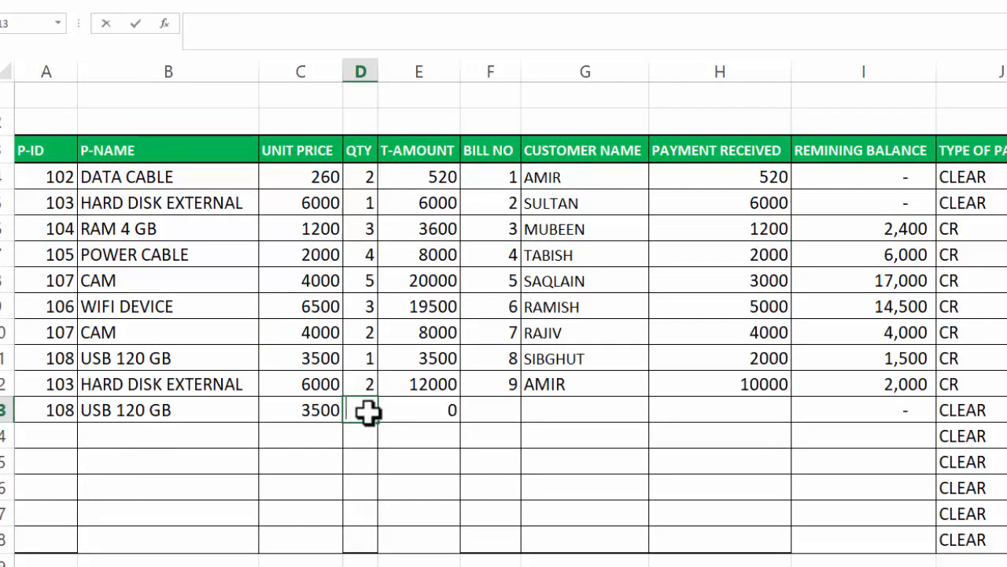
# Complete row 13's USB 120 GB sale with quantity 3, bill number 10, the first customer's name and payment 10500, and return to the Customer Ledger sheet.
pyautogui.write('3')
pyautogui.press('Tab')
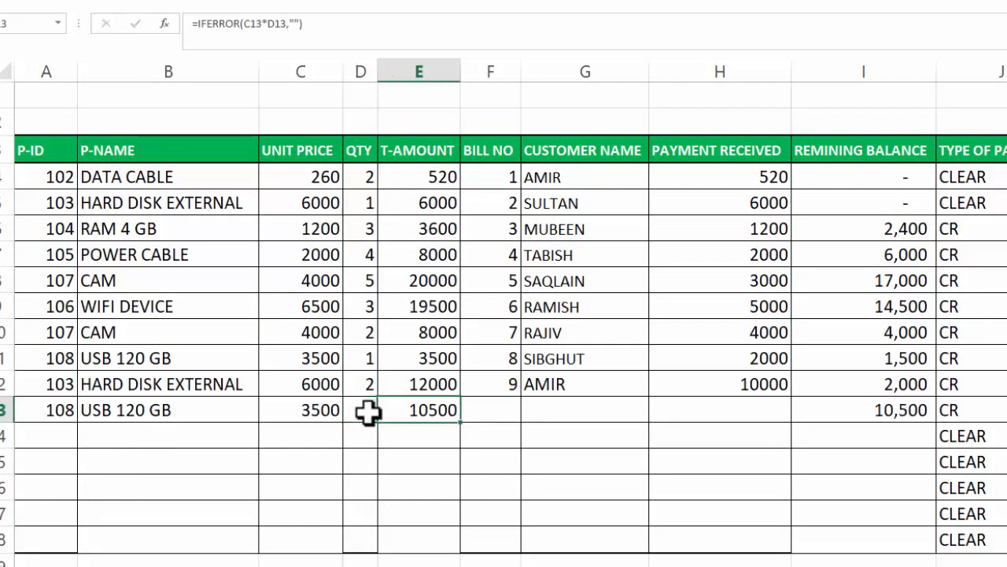
pyautogui.click(508, 408)
pyautogui.write('10')
pyautogui.press('Tab')
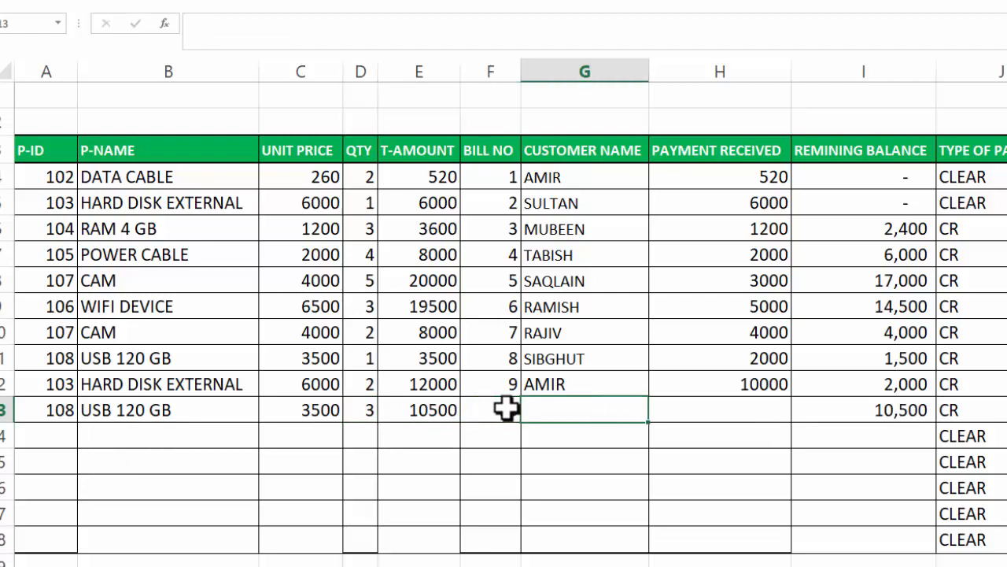
pyautogui.write('AMIR')
pyautogui.press('Tab')
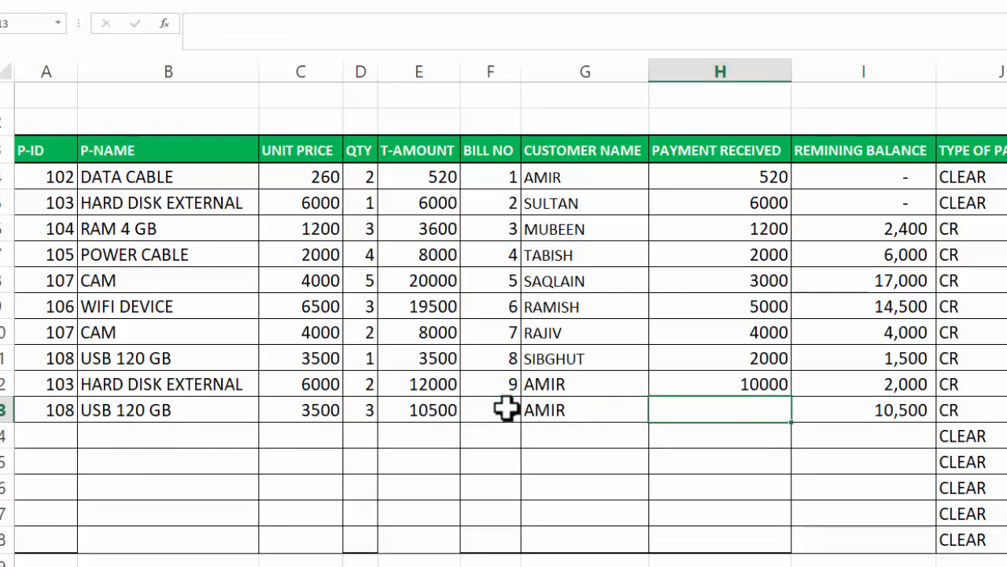
pyautogui.write('10500')
pyautogui.press('Tab')
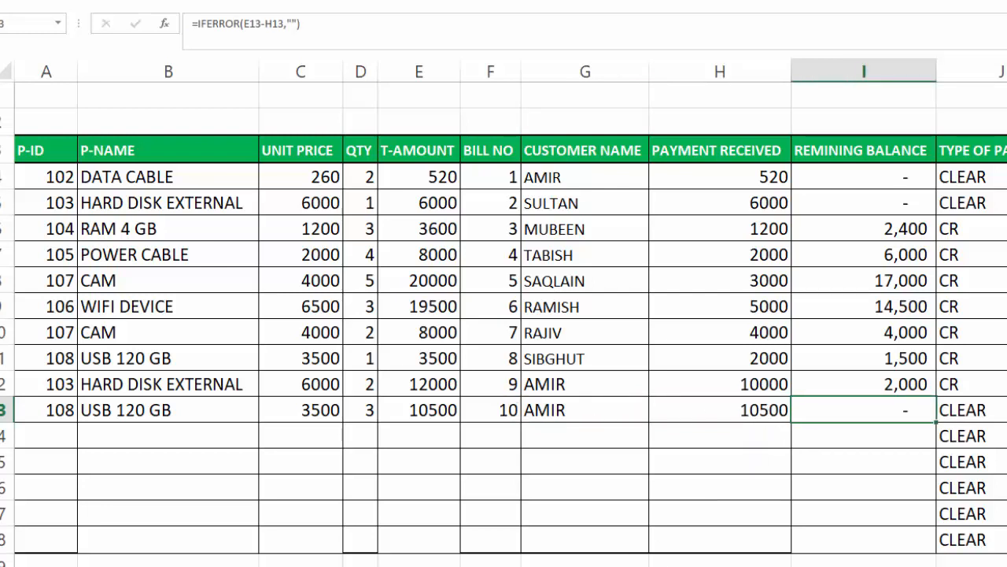
pyautogui.hotkey('ctrl', 'pagedown')
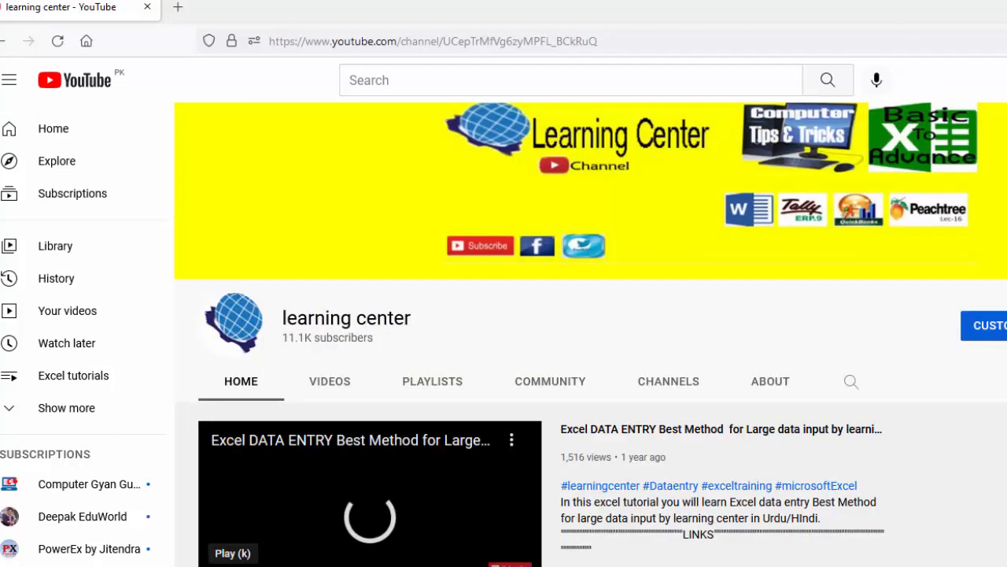
# Switch to the browser and open the list of videos on the learning center YouTube channel.
pyautogui.click(325, 384)
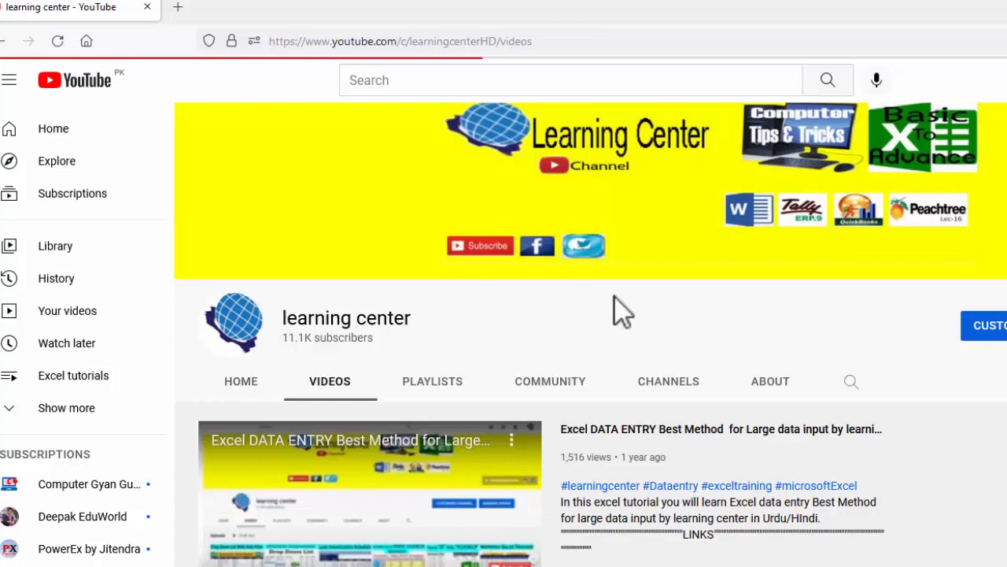